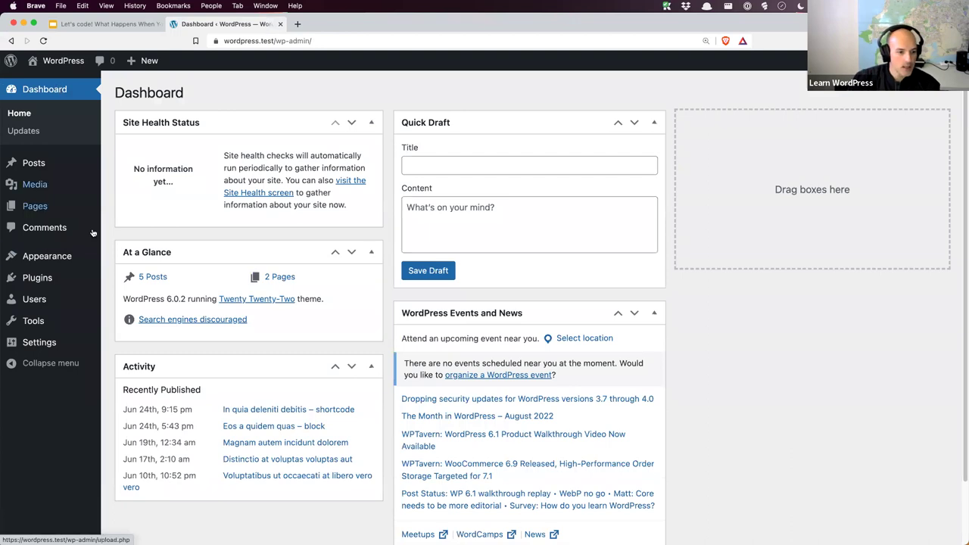
- Open the list of installed plugins and review which ones are active
click(42, 278)
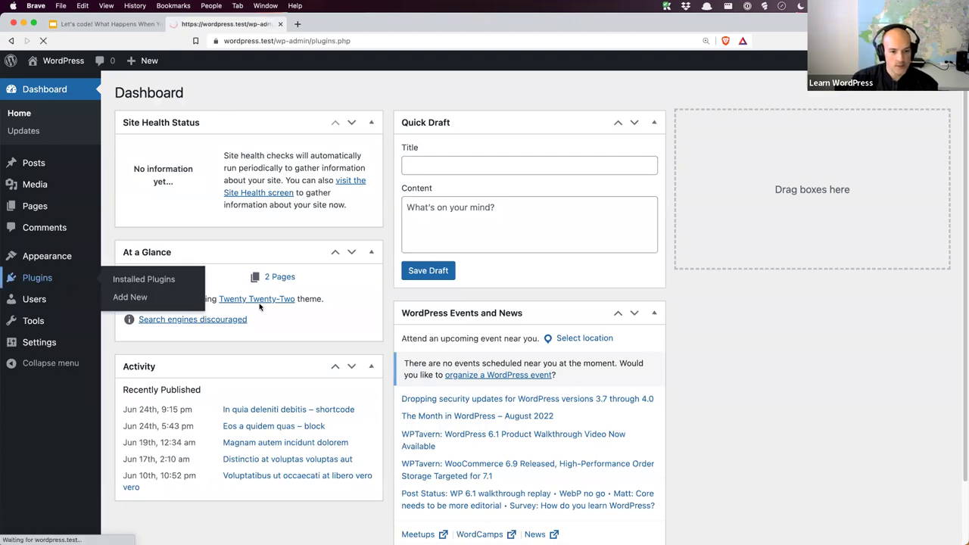
scroll(232, 312, down, 2)
scroll(233, 312, down, 1)
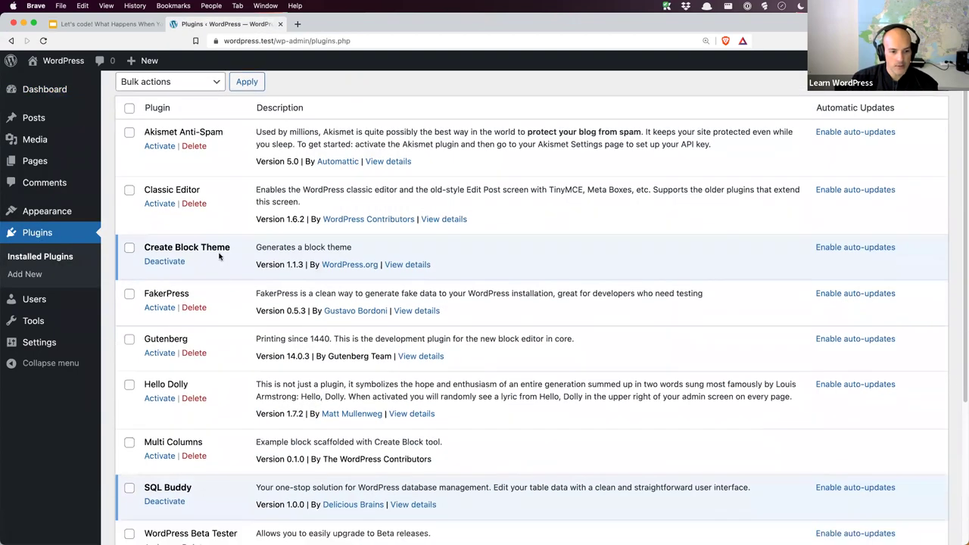
scroll(220, 256, down, 5)
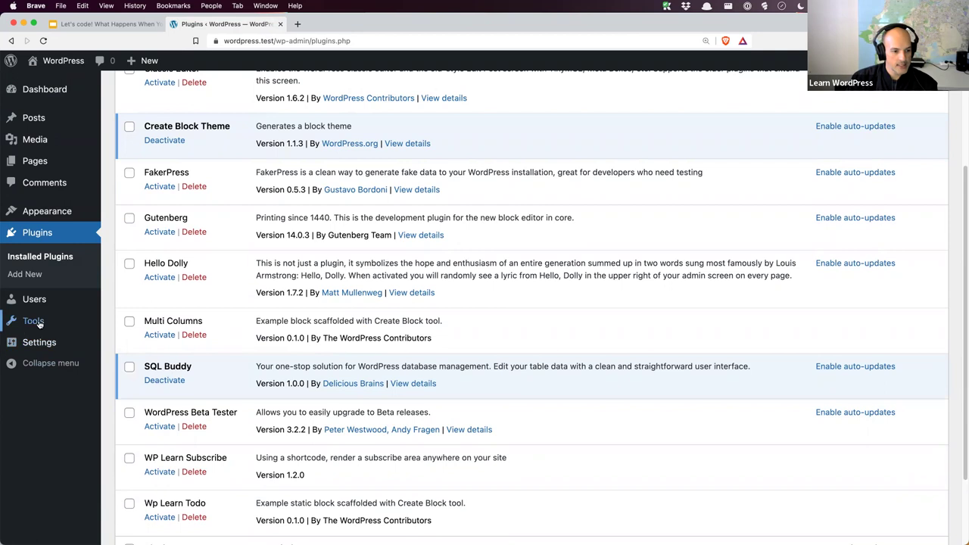
- Open the SQL Buddy tool and view the contents of the wp_posts table
mouse_move(39, 323)
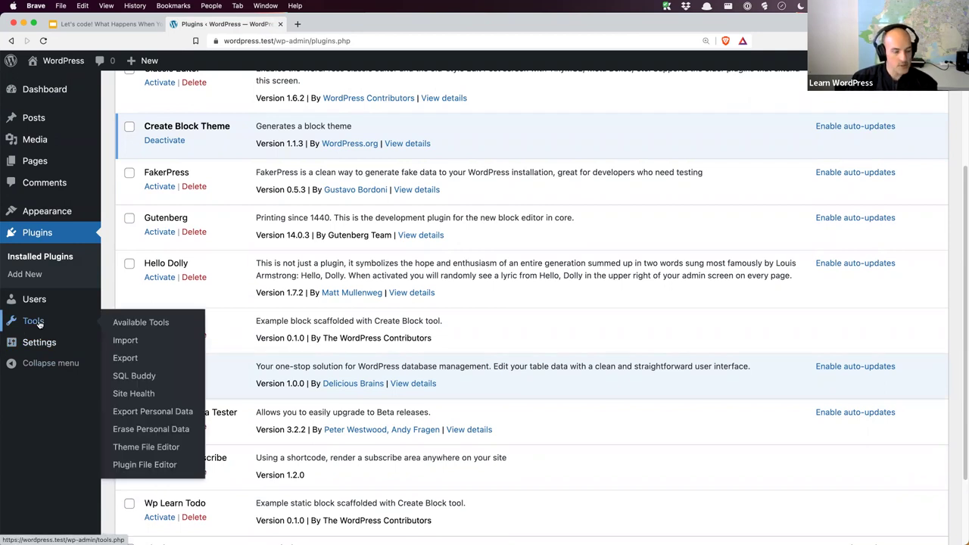
click(148, 376)
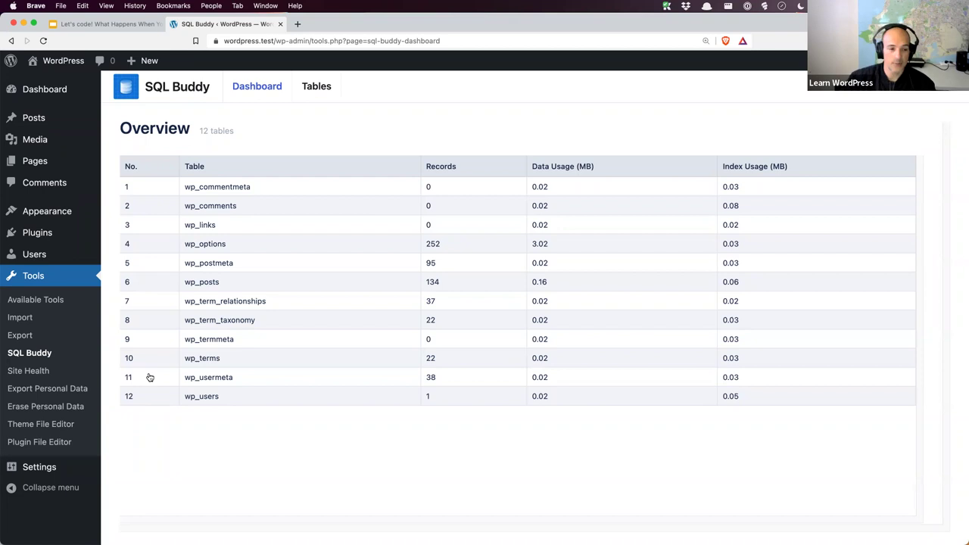
drag(151, 383, 303, 378)
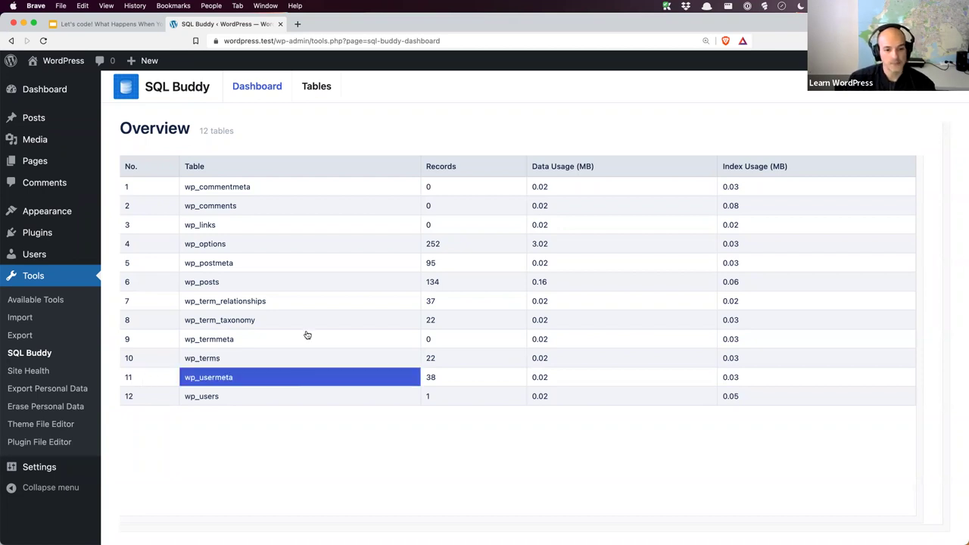
drag(308, 335, 308, 285)
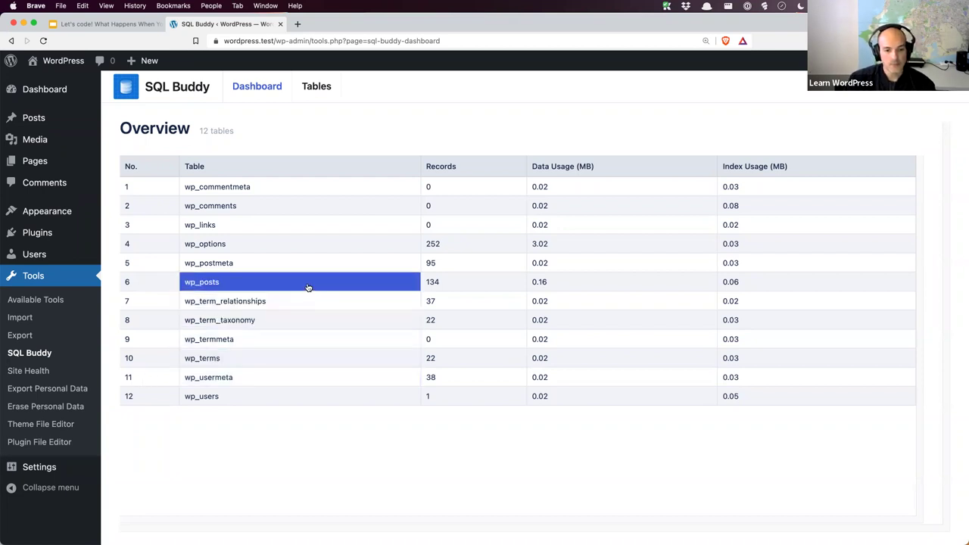
click(237, 284)
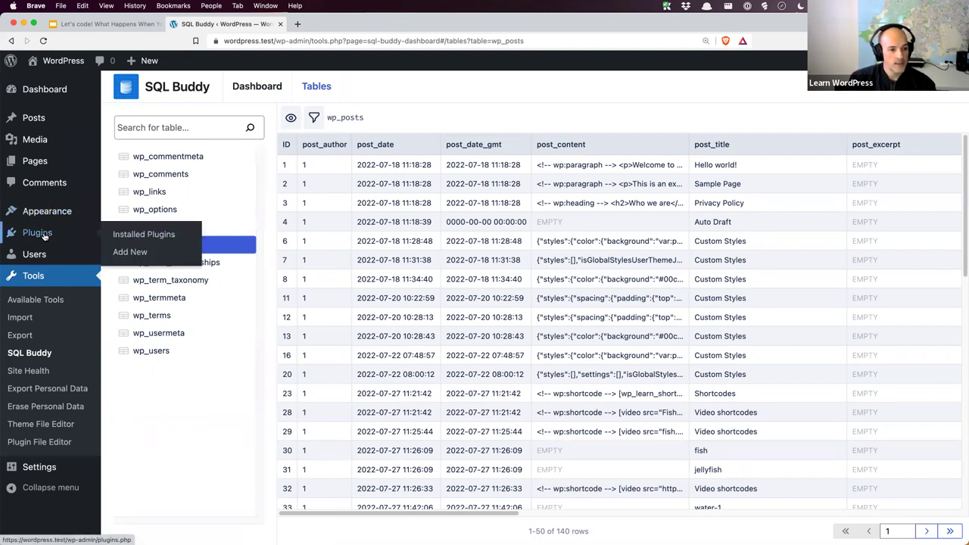
- Open the Create Block Theme page in a new browser tab and switch to it
mouse_move(44, 218)
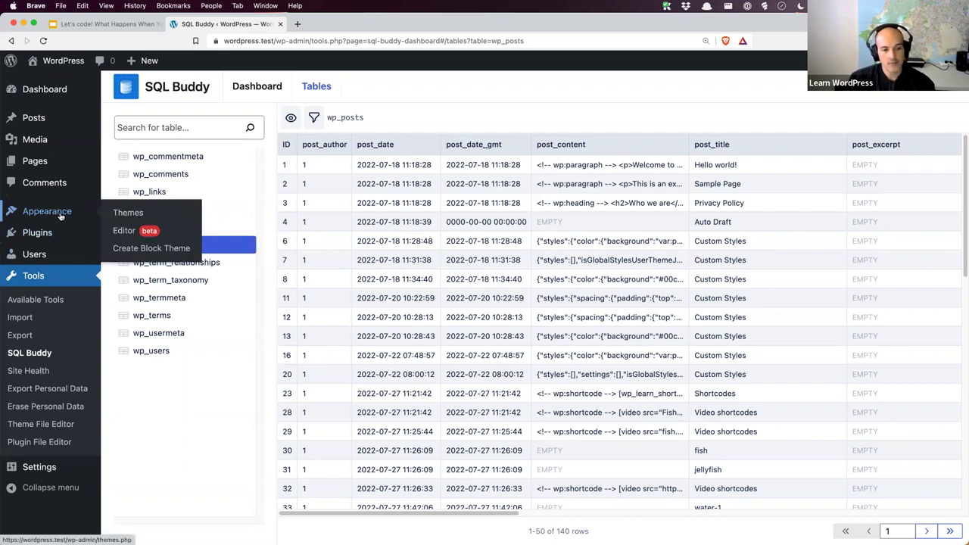
right_click(143, 253)
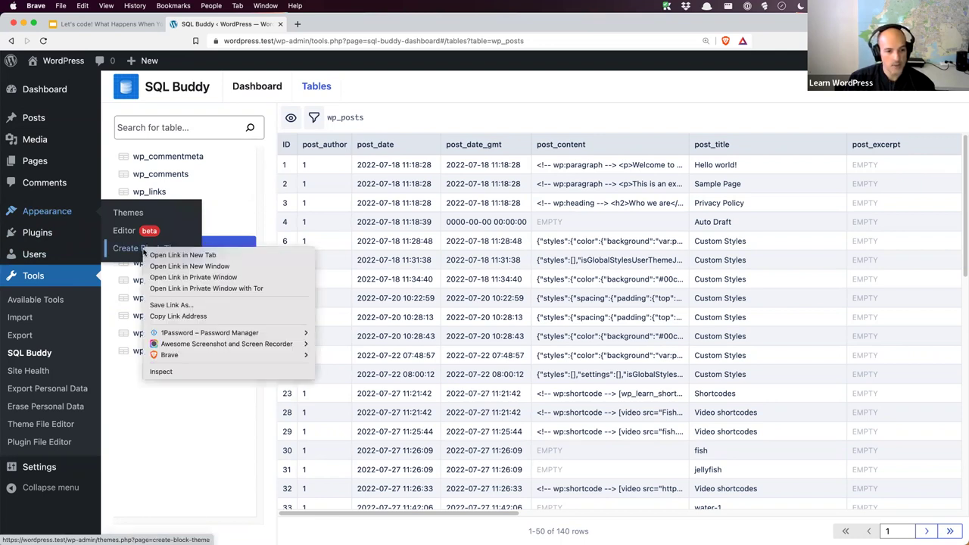
click(178, 255)
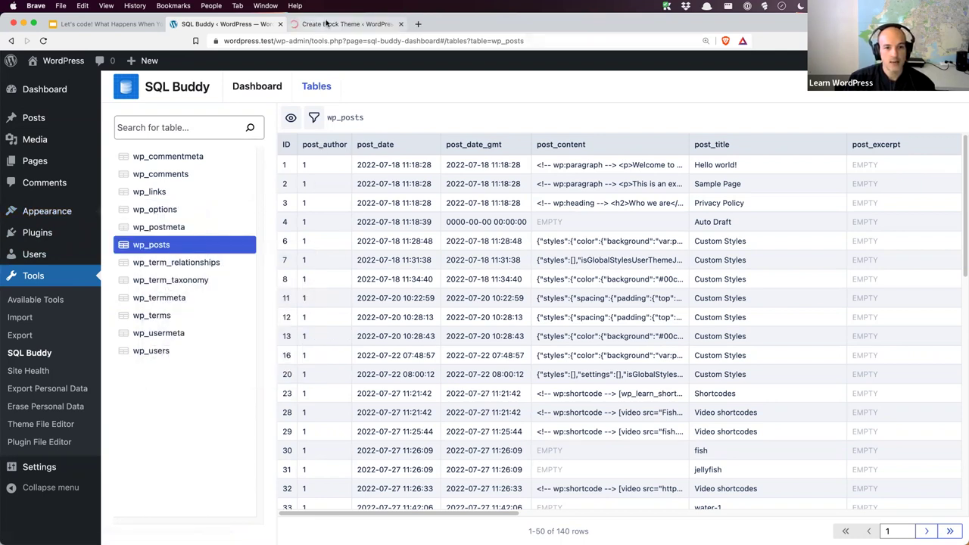
click(327, 23)
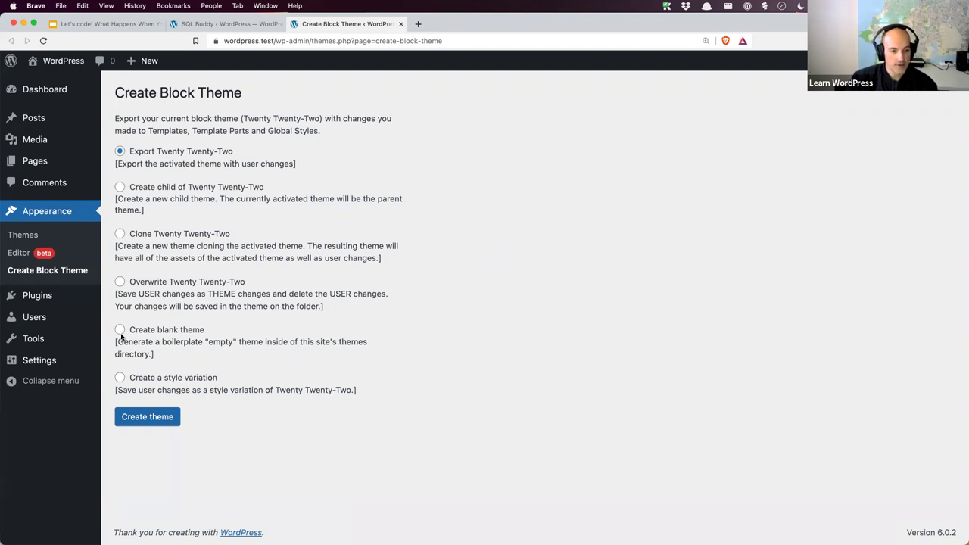
- Create a blank theme named "Jons New Theme", leaving the other theme details at their defaults
click(120, 330)
click(554, 129)
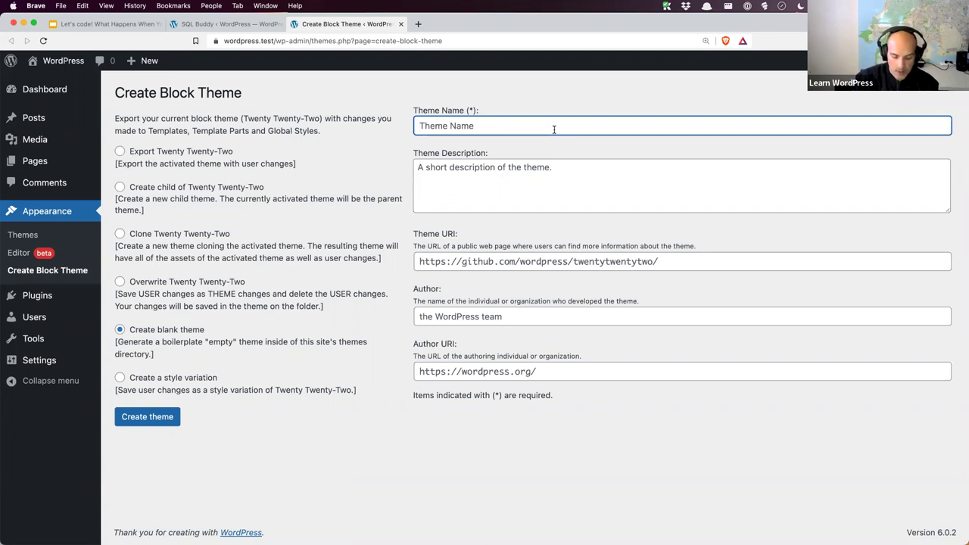
text(Jons New )
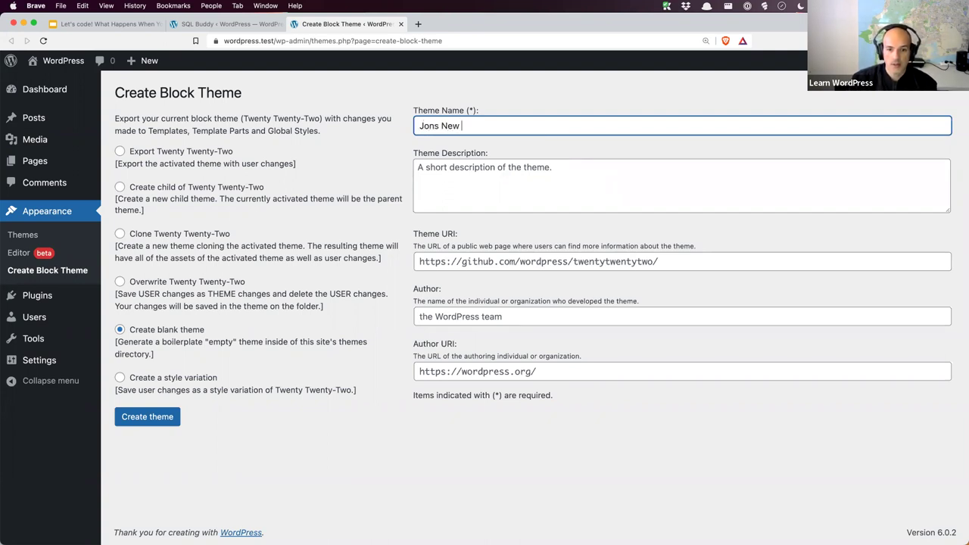
text(Theme)
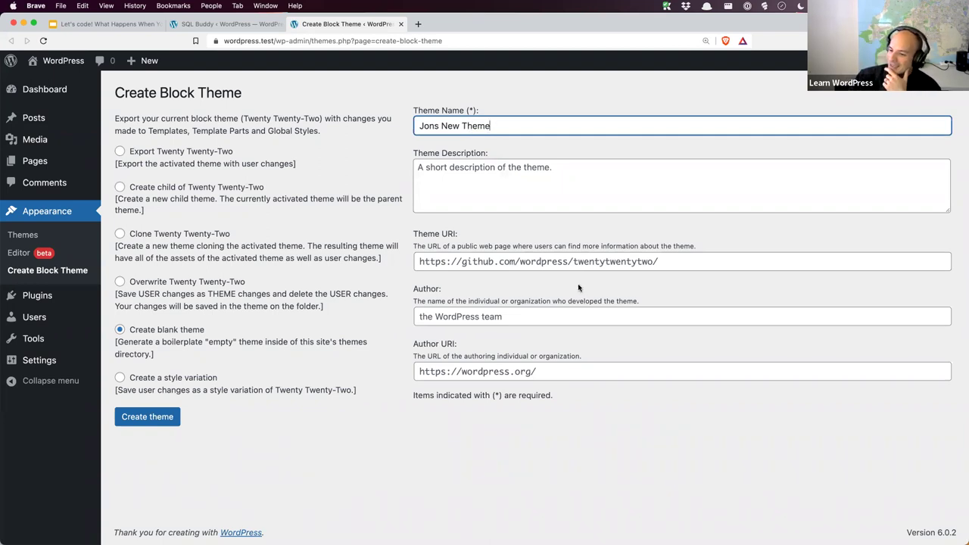
click(157, 422)
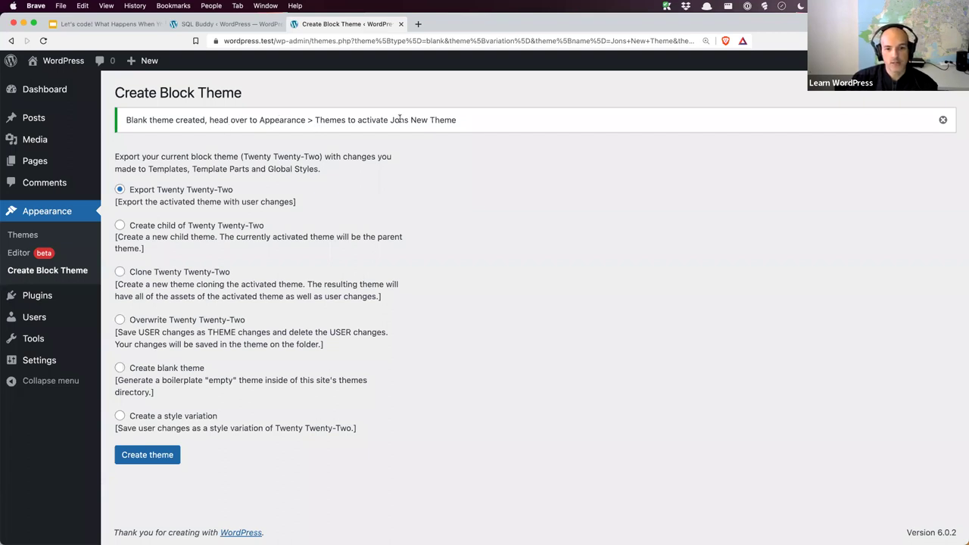
- Activate Jons New Theme and view the site's front end in a new browser tab
click(23, 236)
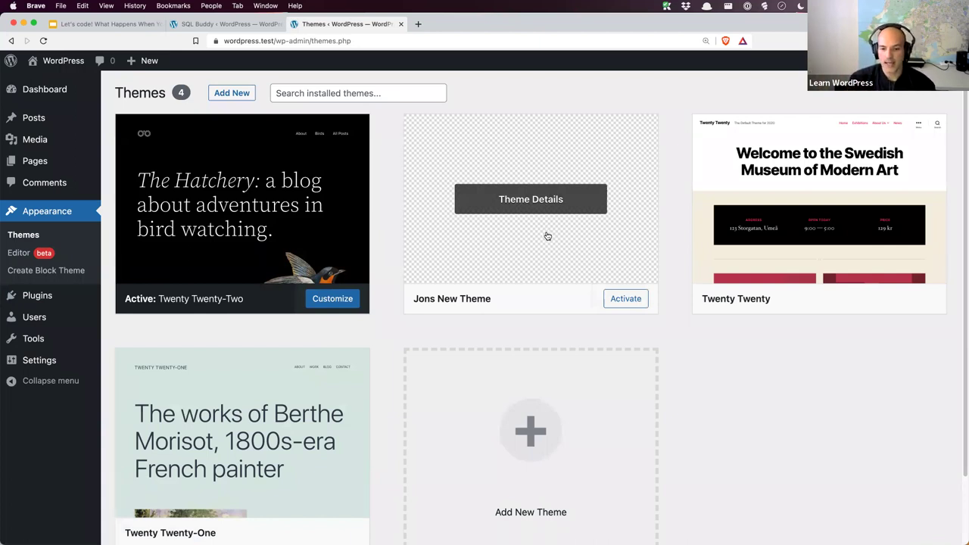
click(626, 298)
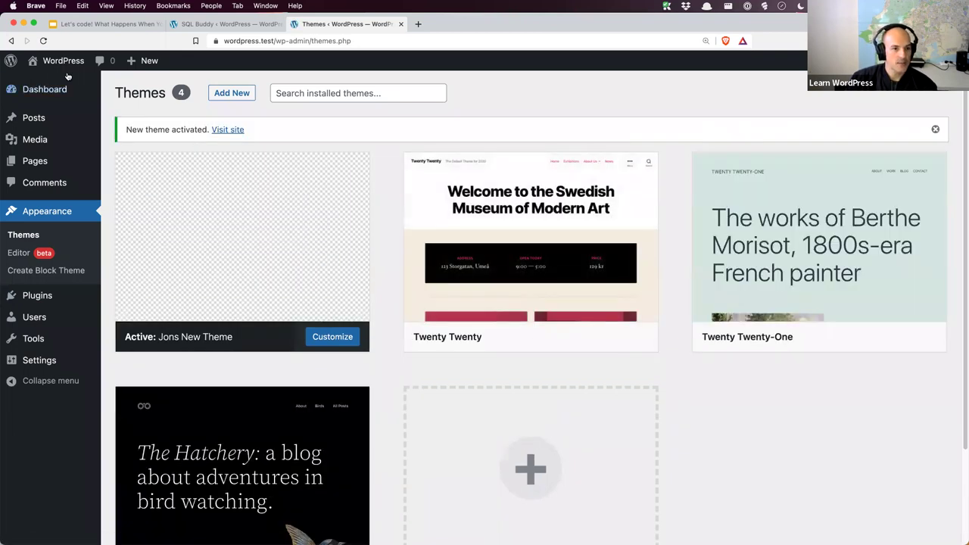
right_click(53, 82)
click(63, 88)
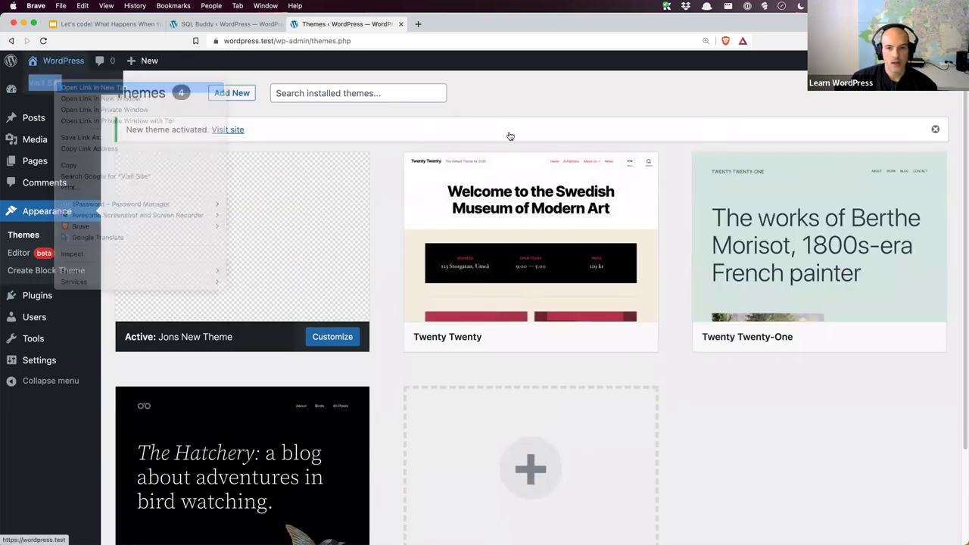
click(467, 24)
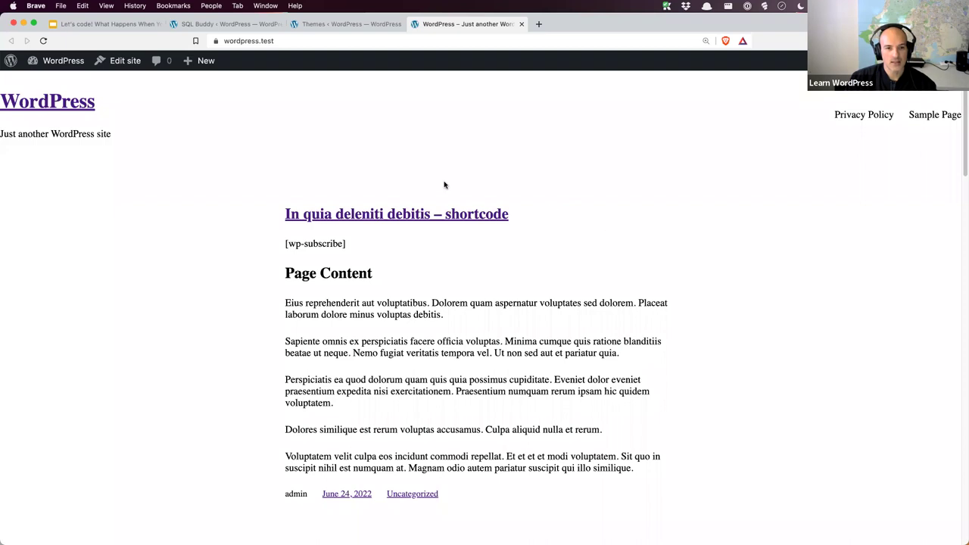
- Return to the Themes admin page and open the new theme's Index template from the site editor's template list
click(336, 24)
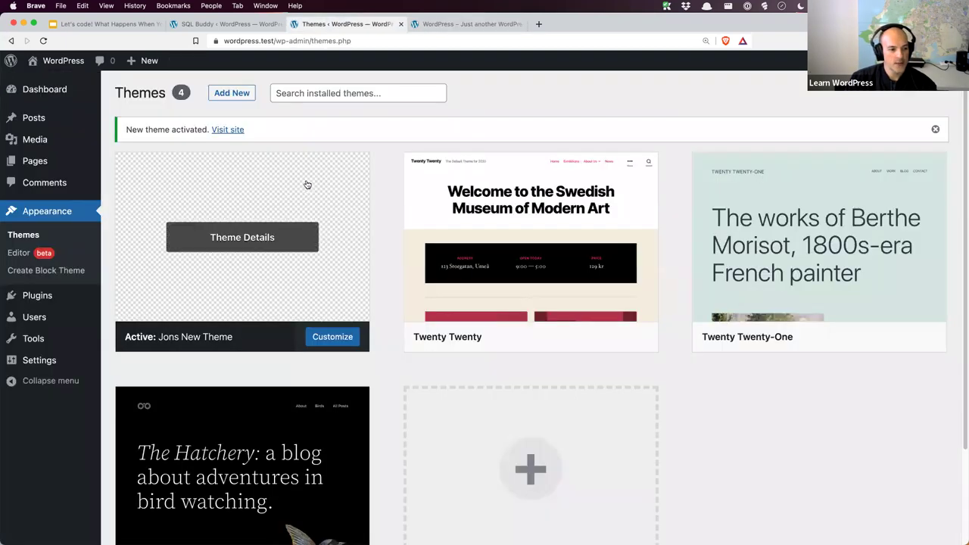
click(22, 253)
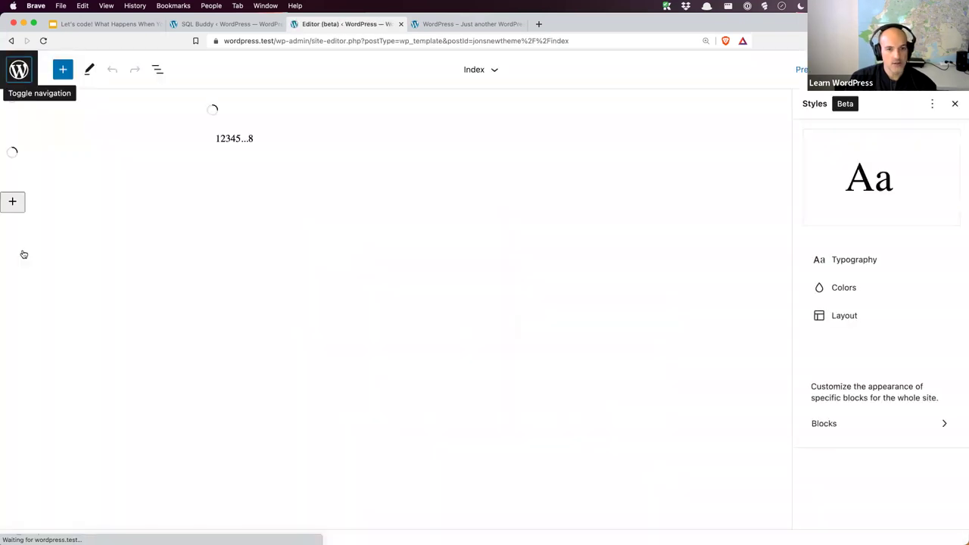
click(20, 71)
click(57, 214)
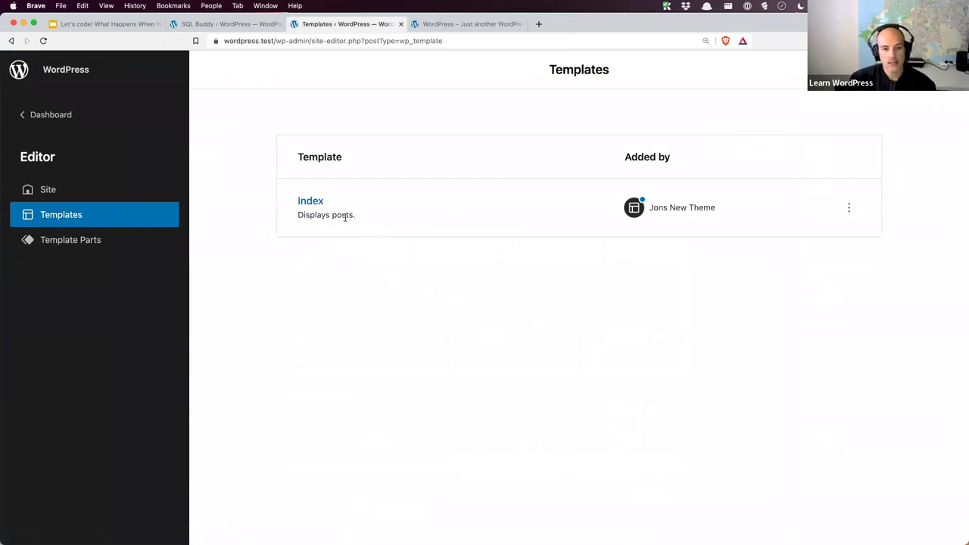
click(317, 203)
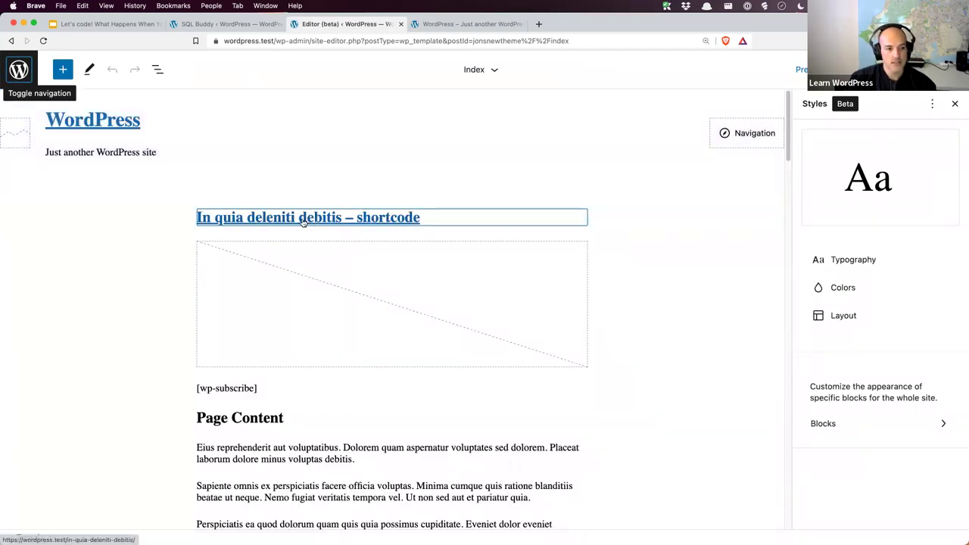
- Show the Index template's block structure and inspect its header, Query Loop and footer blocks
click(159, 74)
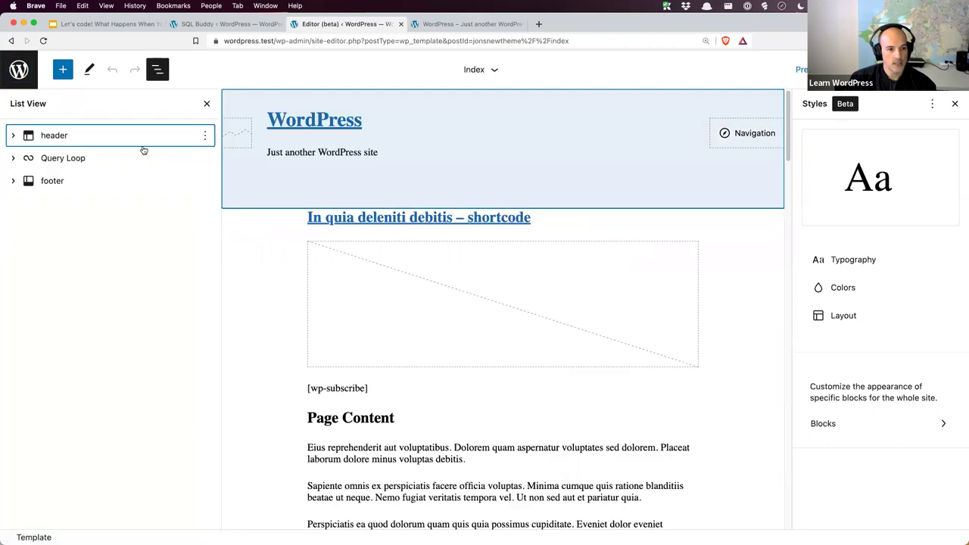
click(51, 161)
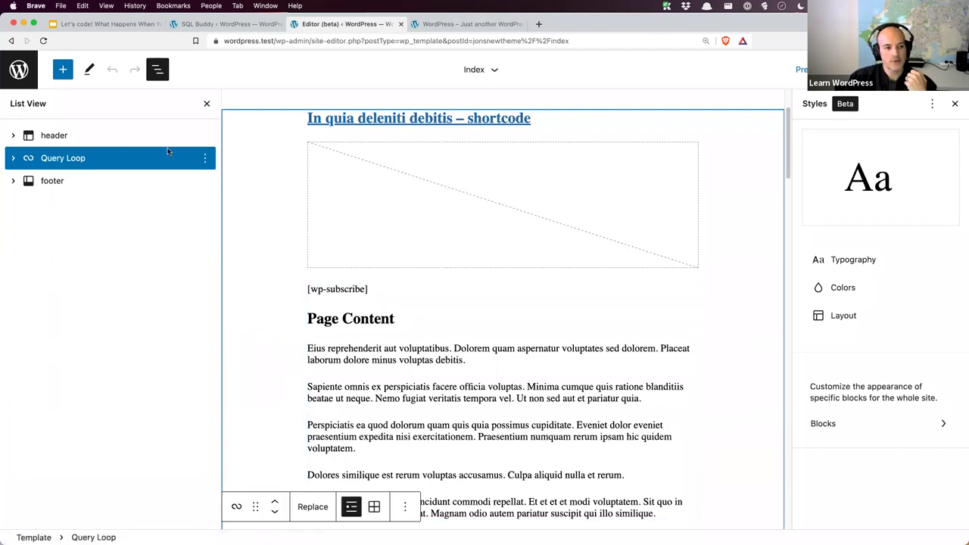
click(125, 140)
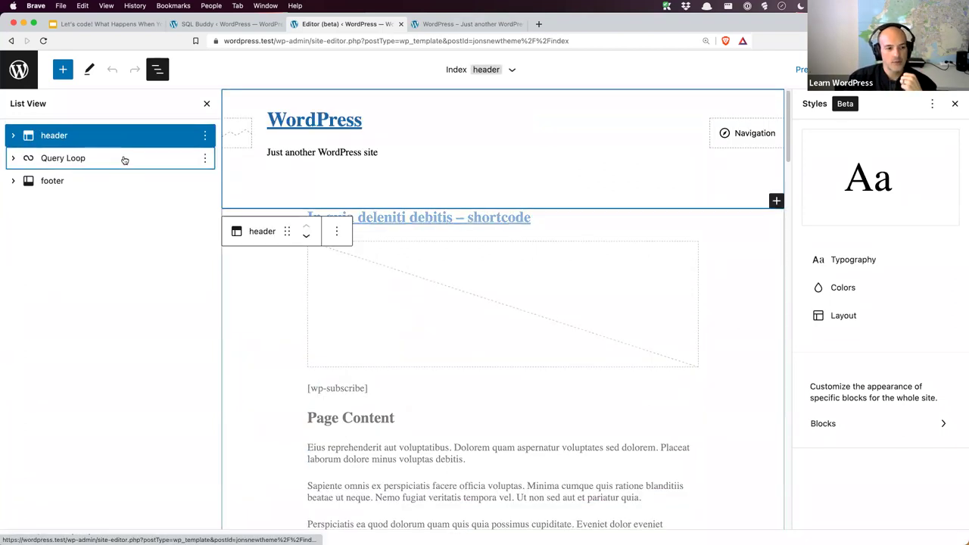
click(125, 159)
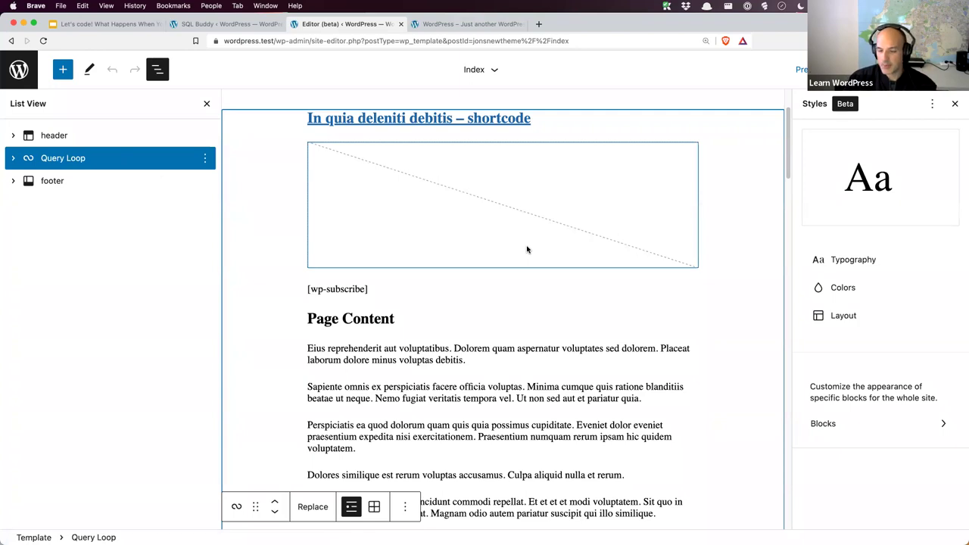
click(84, 184)
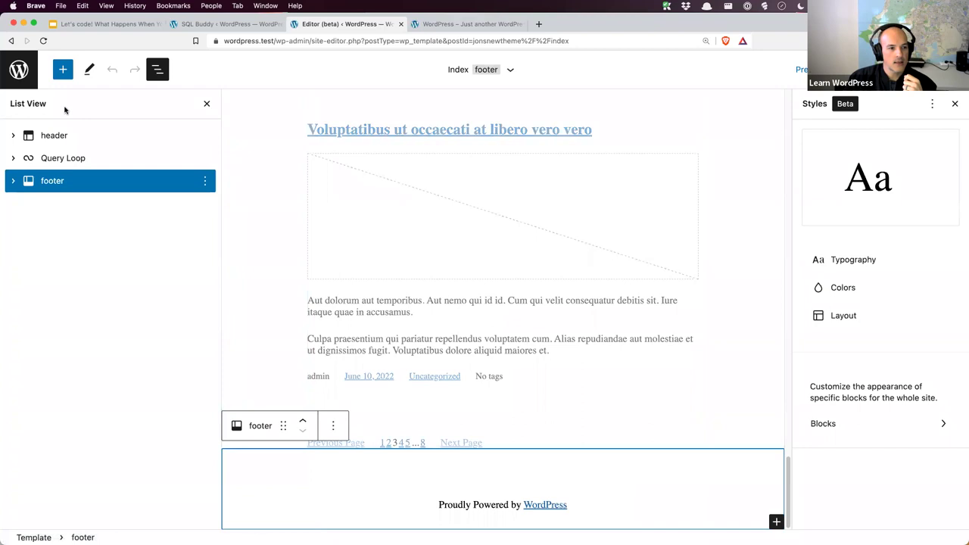
- View the theme's header and footer template parts one after the other in the site editor
click(25, 82)
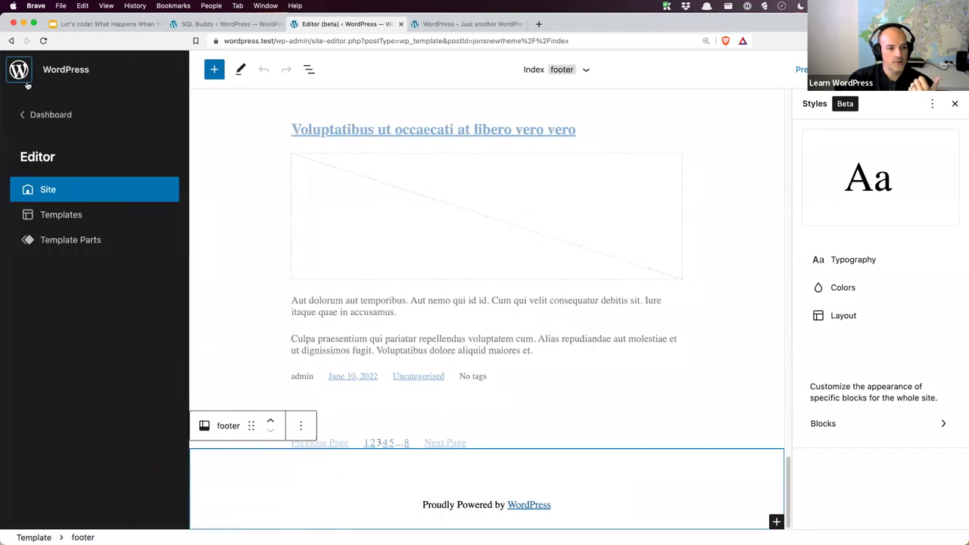
click(69, 242)
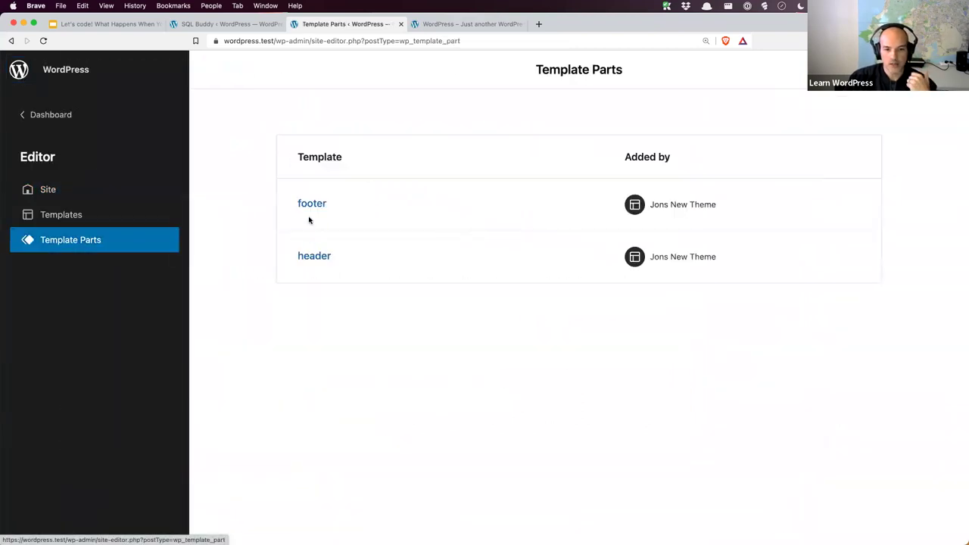
click(318, 257)
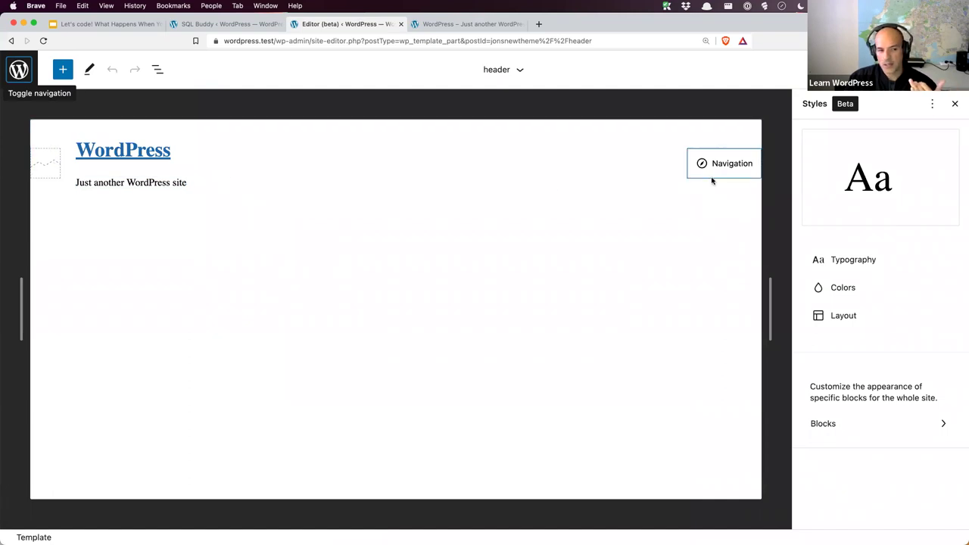
click(19, 69)
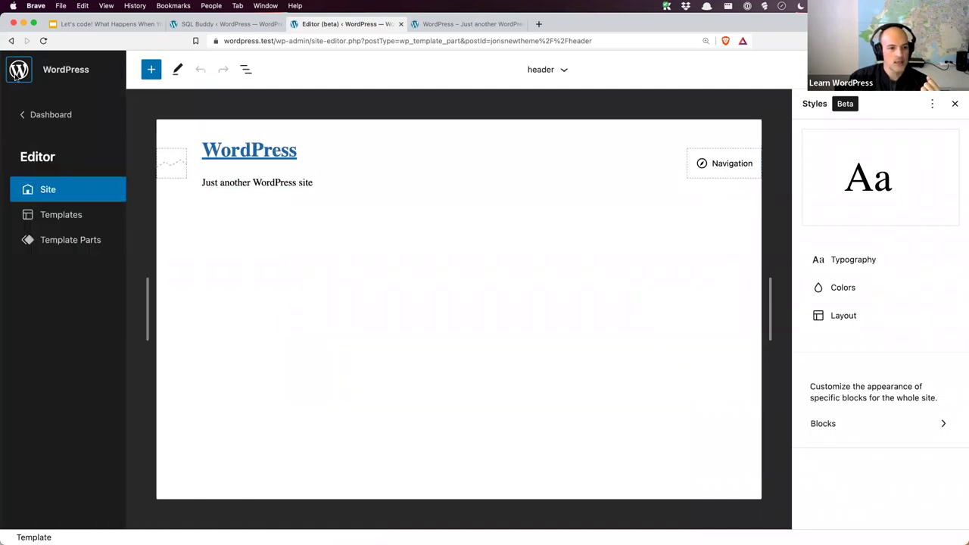
click(64, 240)
click(324, 209)
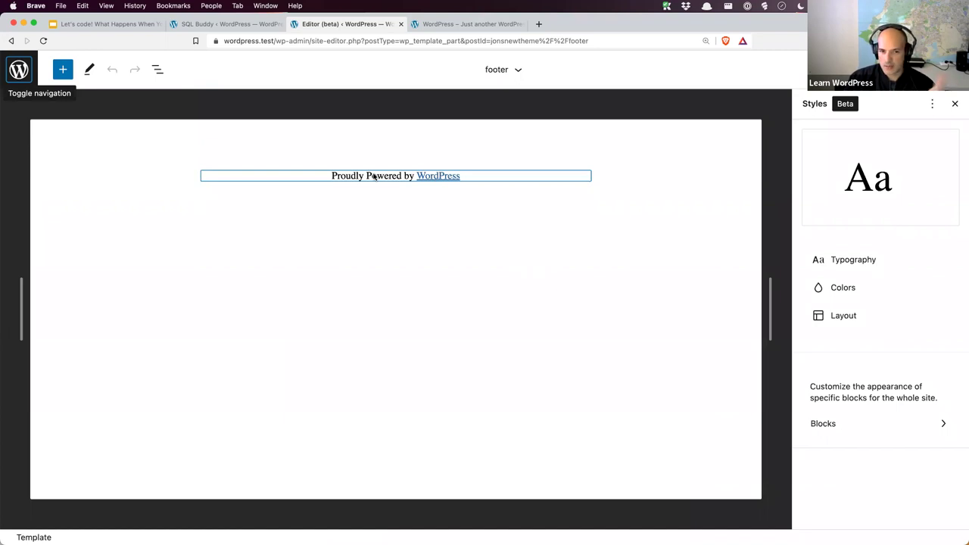
click(35, 79)
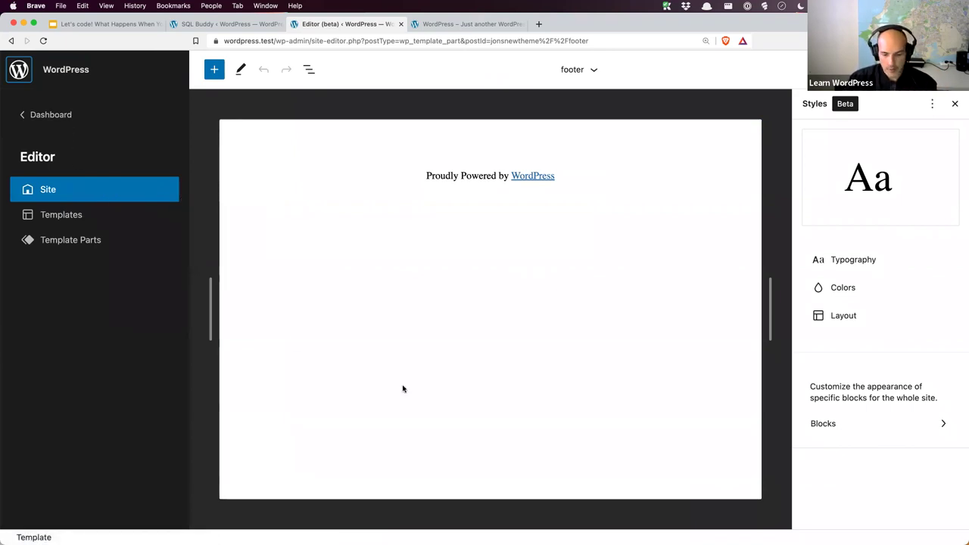
- Switch to Visual Studio Code and view footer.html and header.html in the jonsnewtheme parts folder
key(super+Tab)
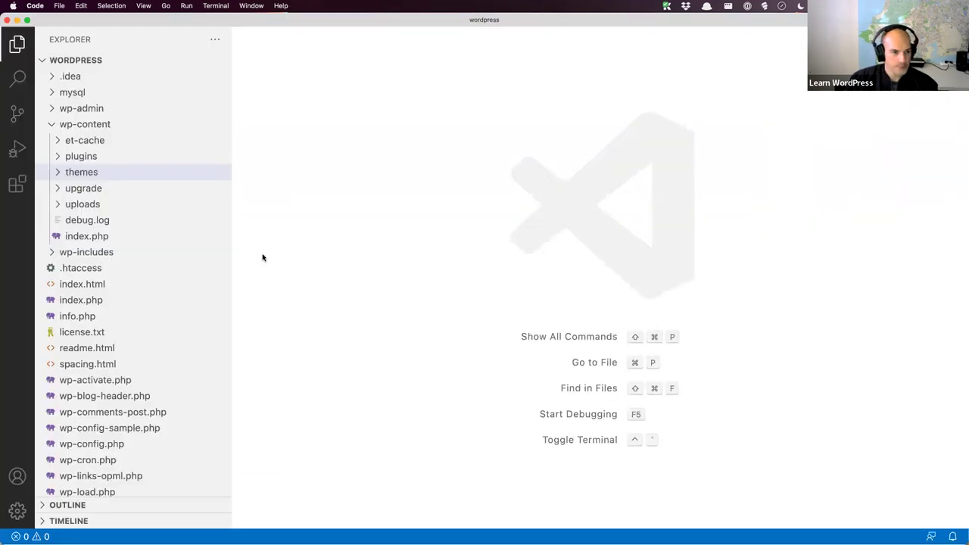
click(60, 173)
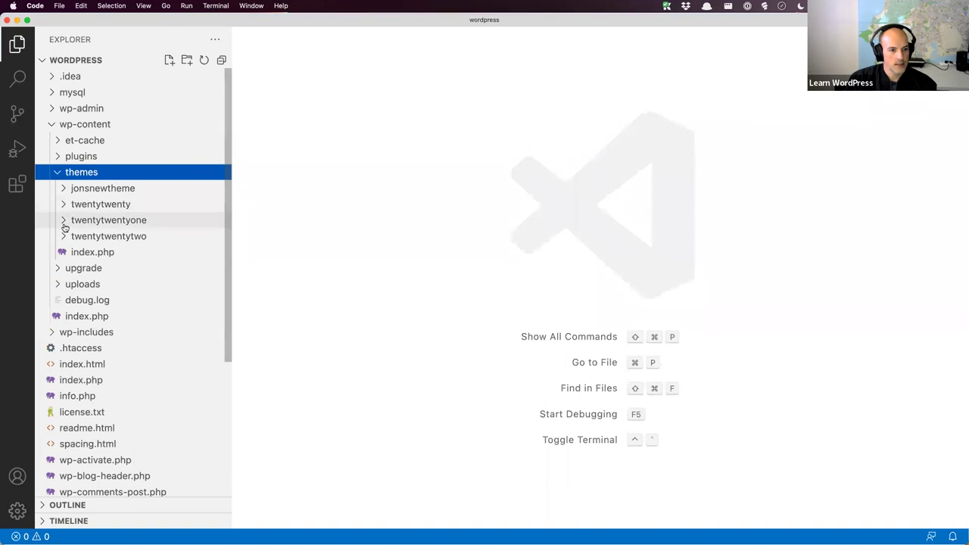
click(65, 190)
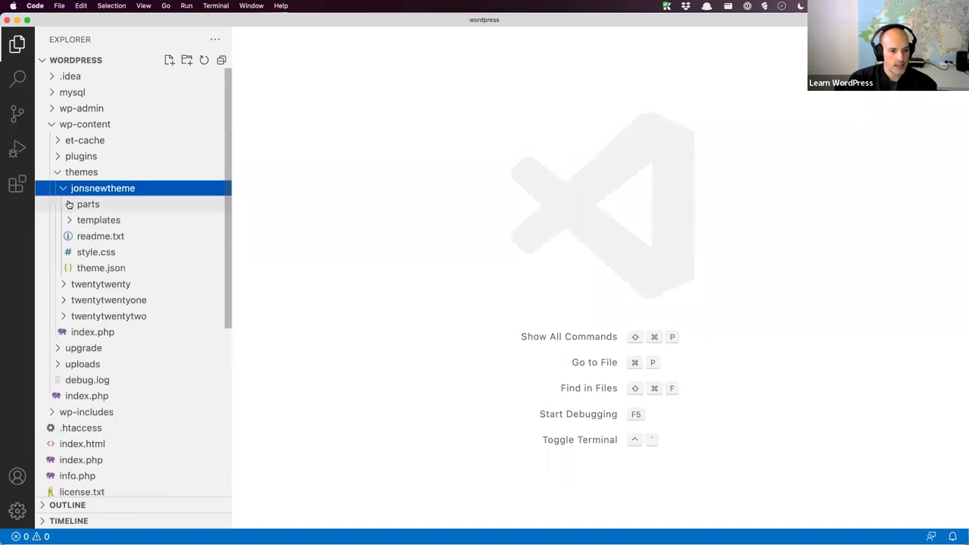
click(69, 204)
click(97, 220)
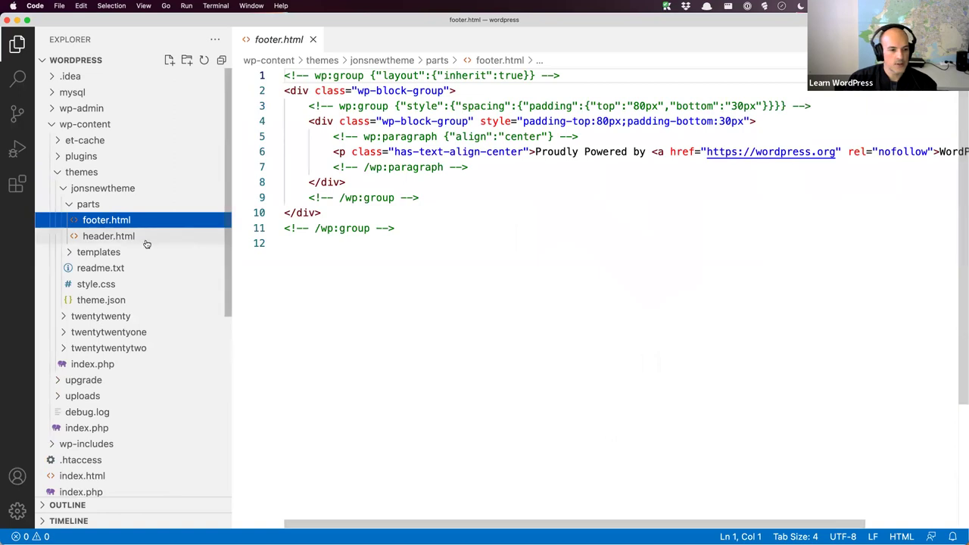
click(100, 239)
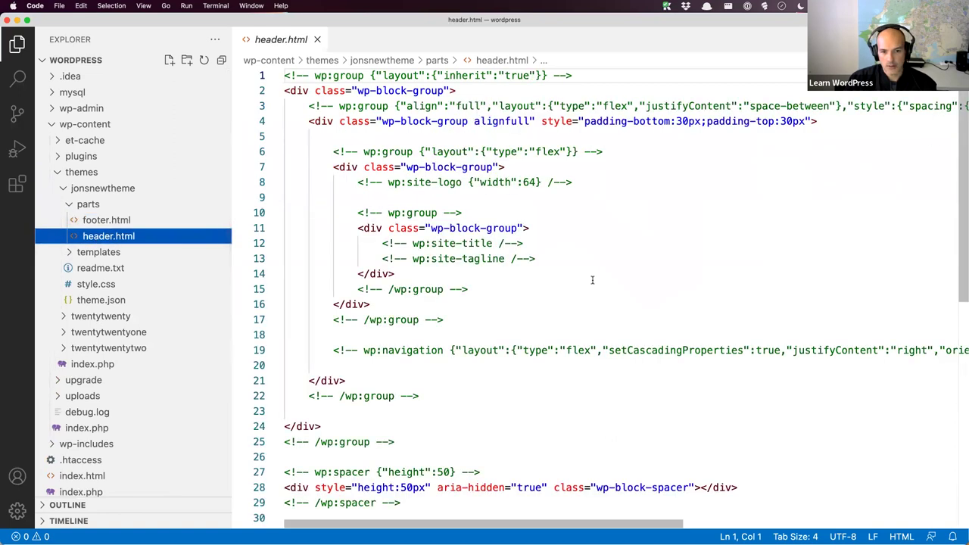
scroll(591, 277, down, 5)
scroll(590, 277, up, 5)
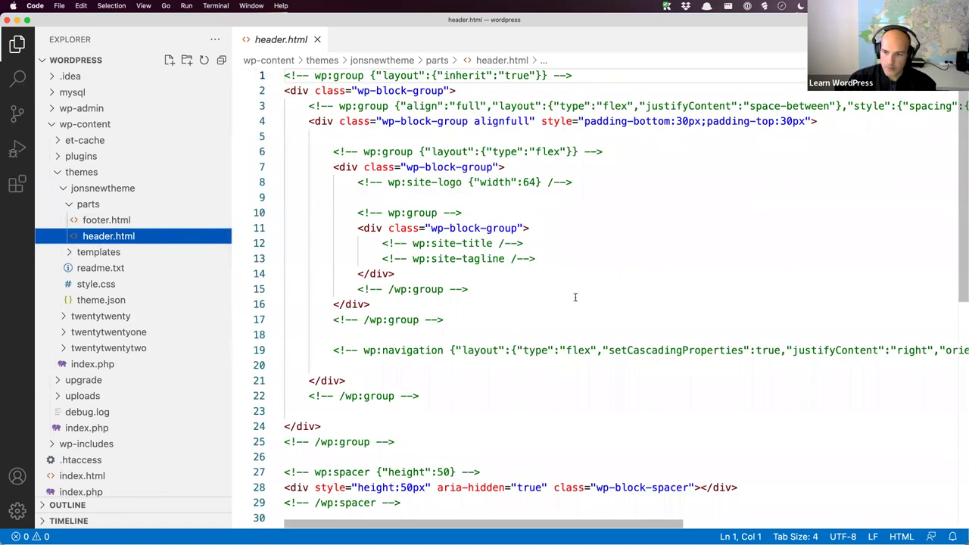
- View jonsnewtheme's index.html template, its style.css and the full contents of its theme.json file
click(72, 254)
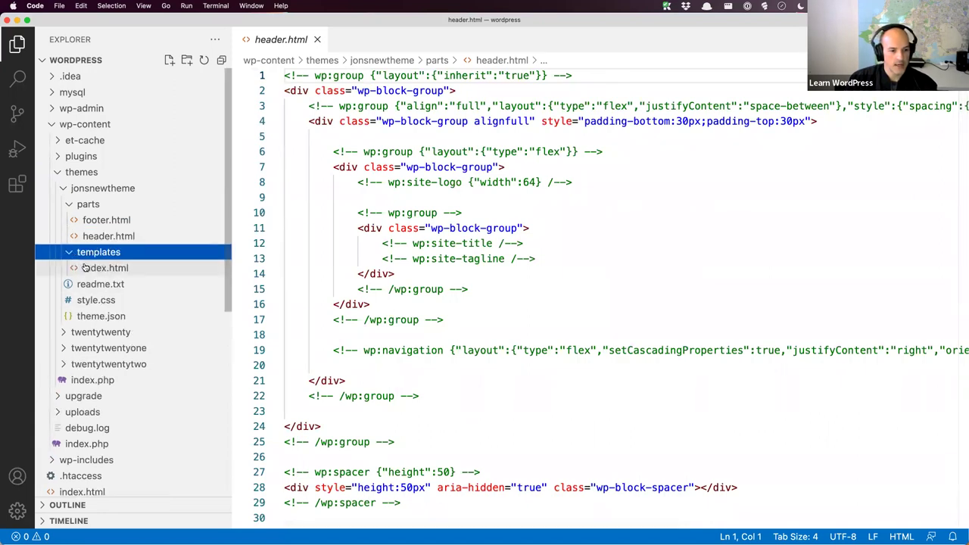
click(102, 268)
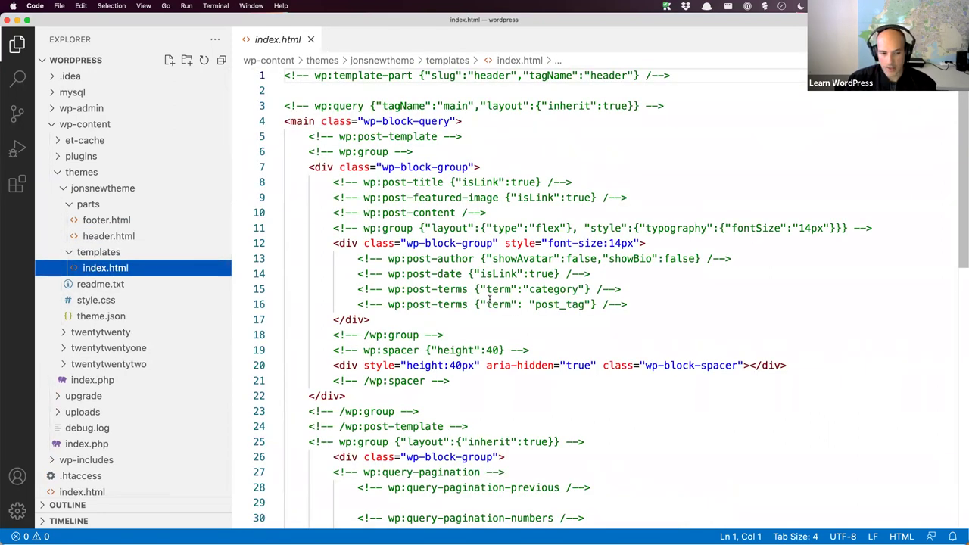
click(99, 303)
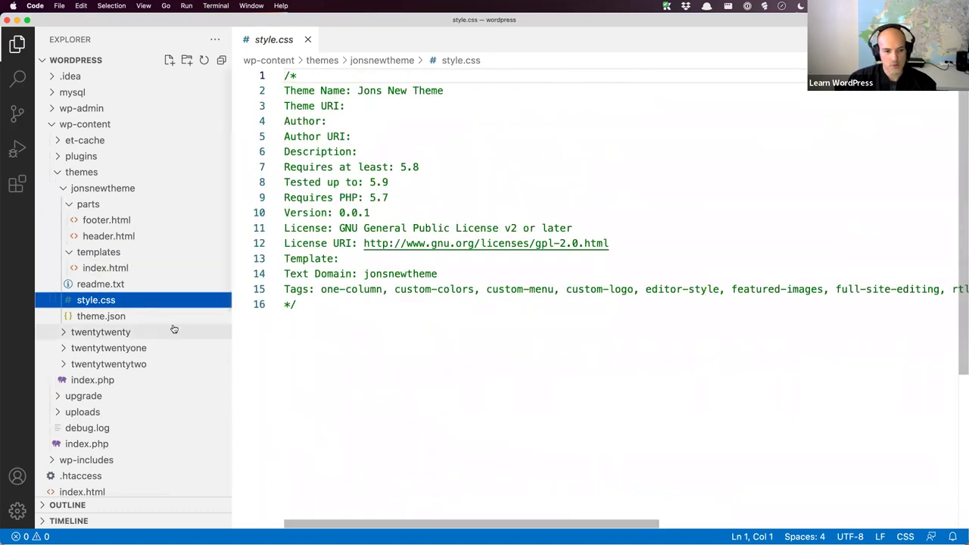
click(121, 316)
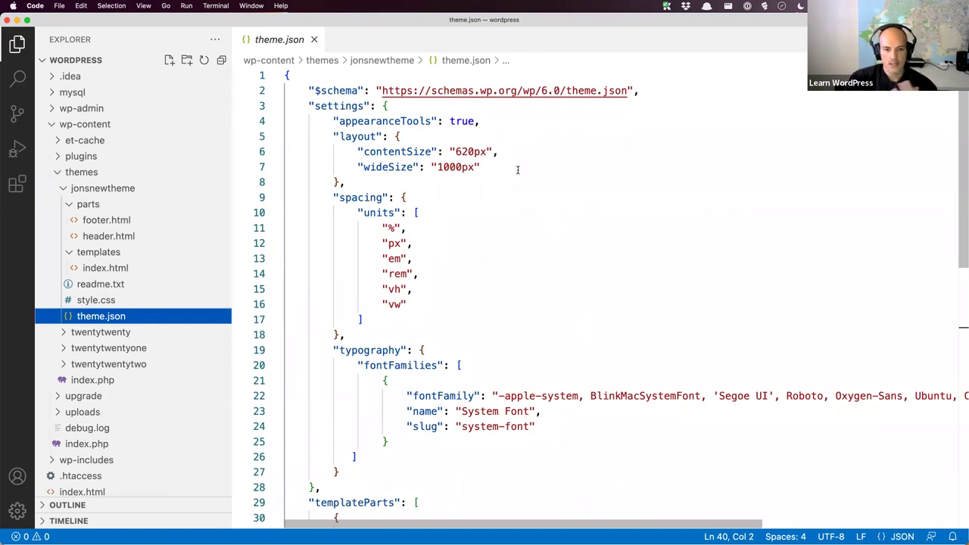
scroll(523, 254, down, 5)
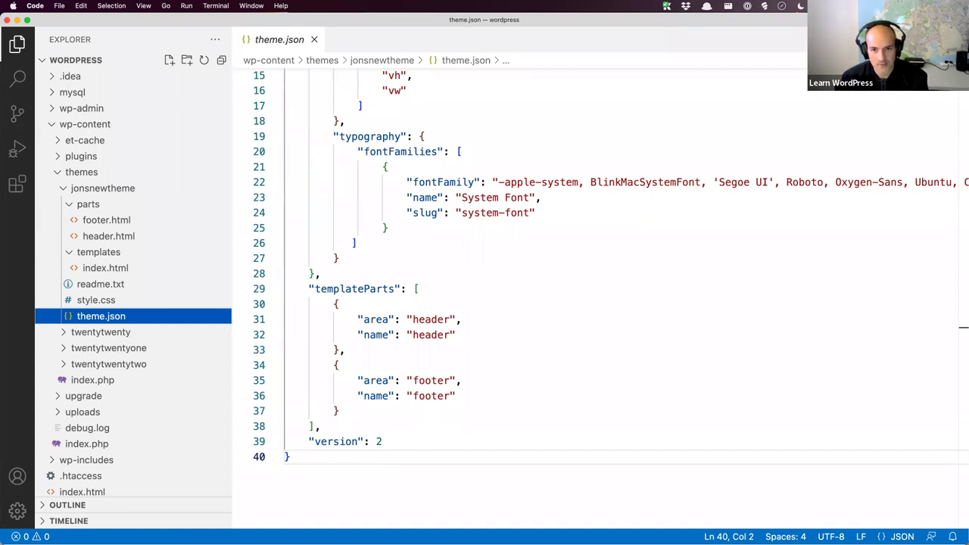
- Switch back to the browser, open the Index template from the site editor's template list and select its header
key(super+Tab)
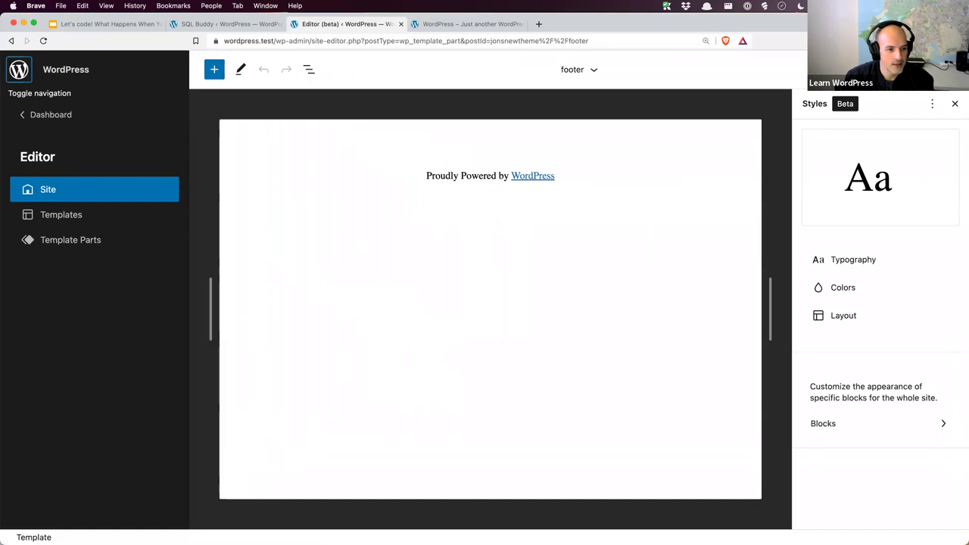
click(72, 216)
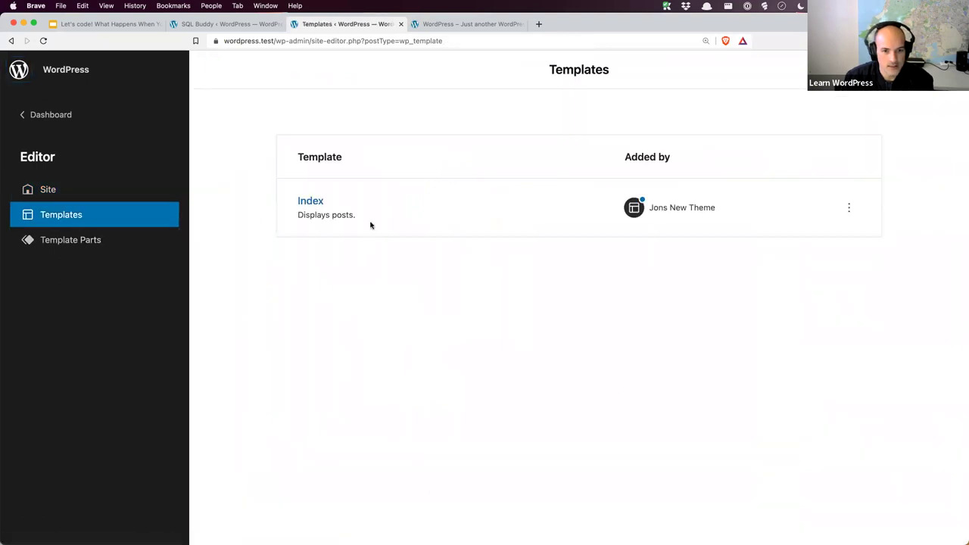
click(322, 202)
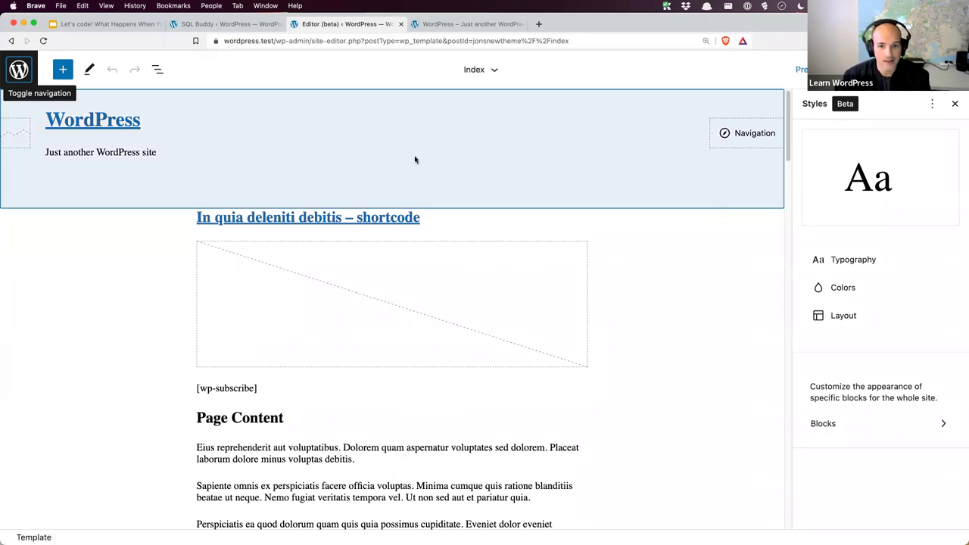
click(414, 158)
click(415, 159)
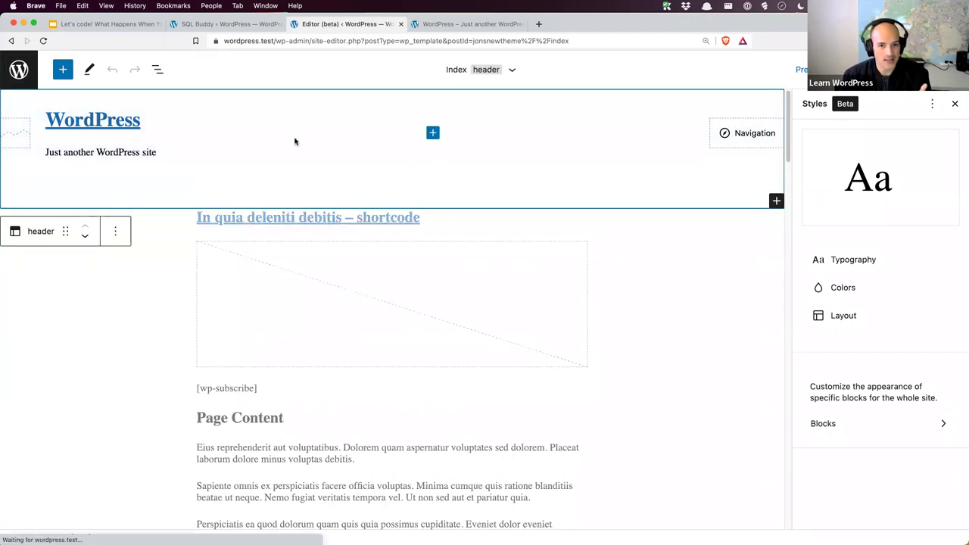
- Insert a Template Part block with the existing footer below the Index template's header, and remove it again
click(62, 69)
text(footer)
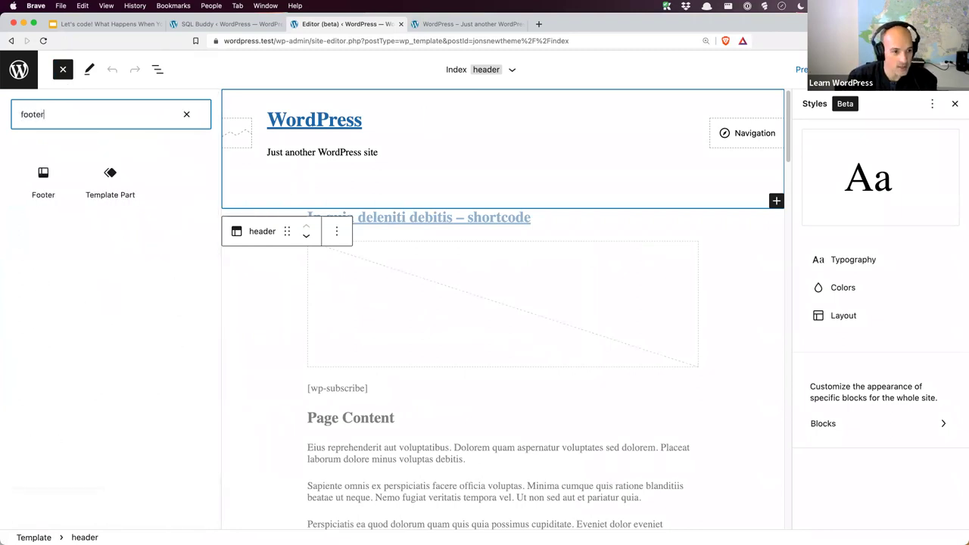
click(110, 176)
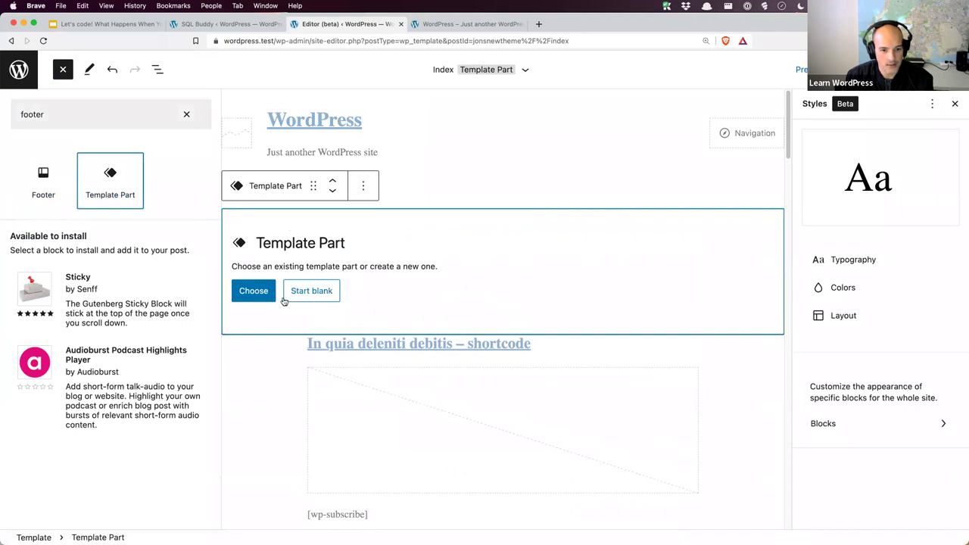
click(31, 290)
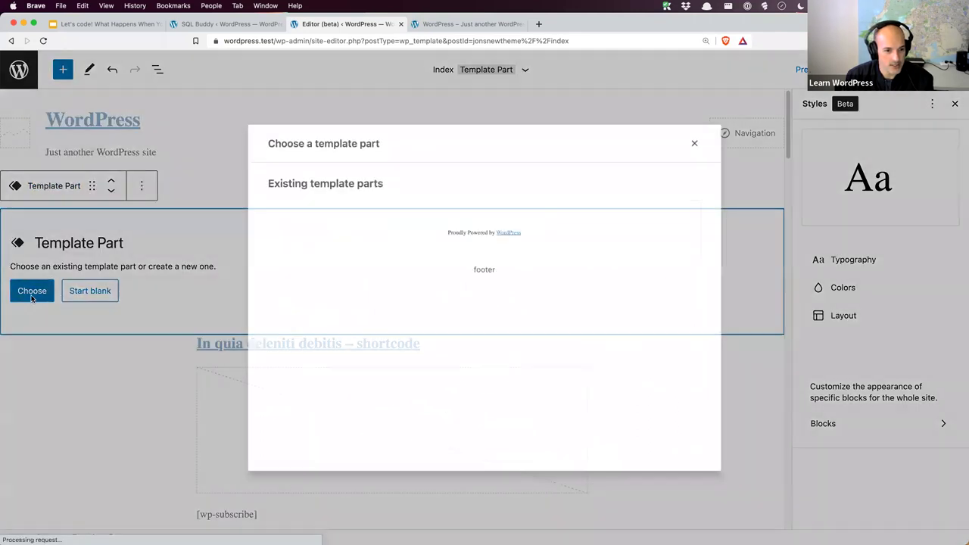
click(493, 244)
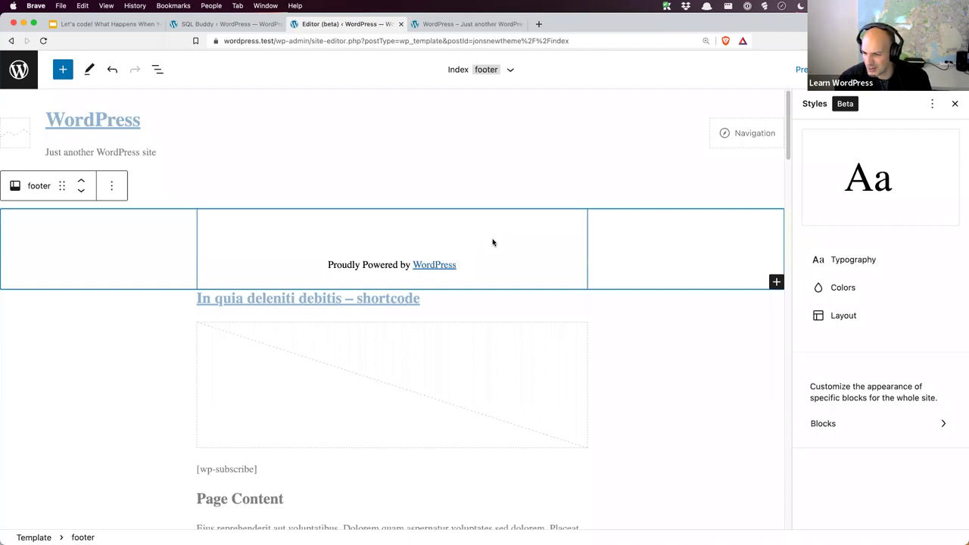
click(112, 187)
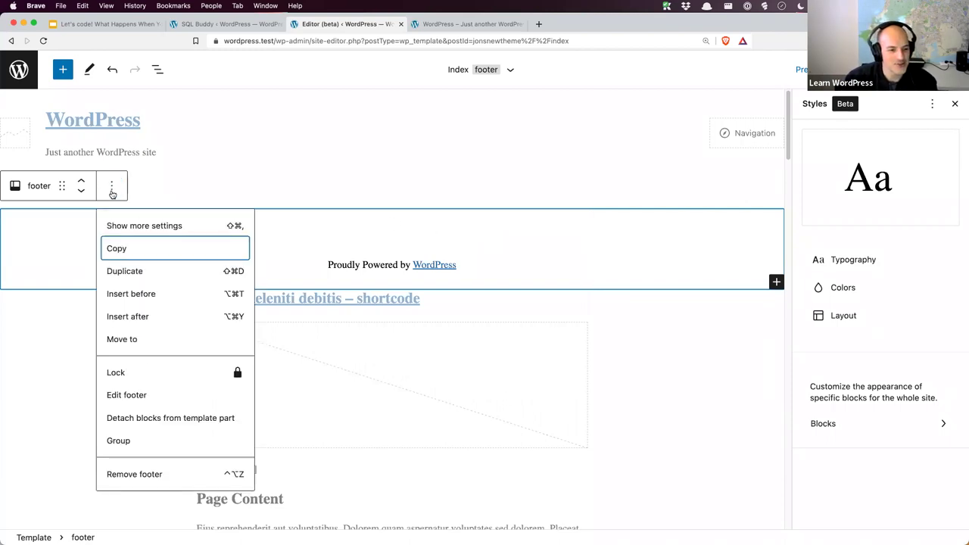
click(139, 474)
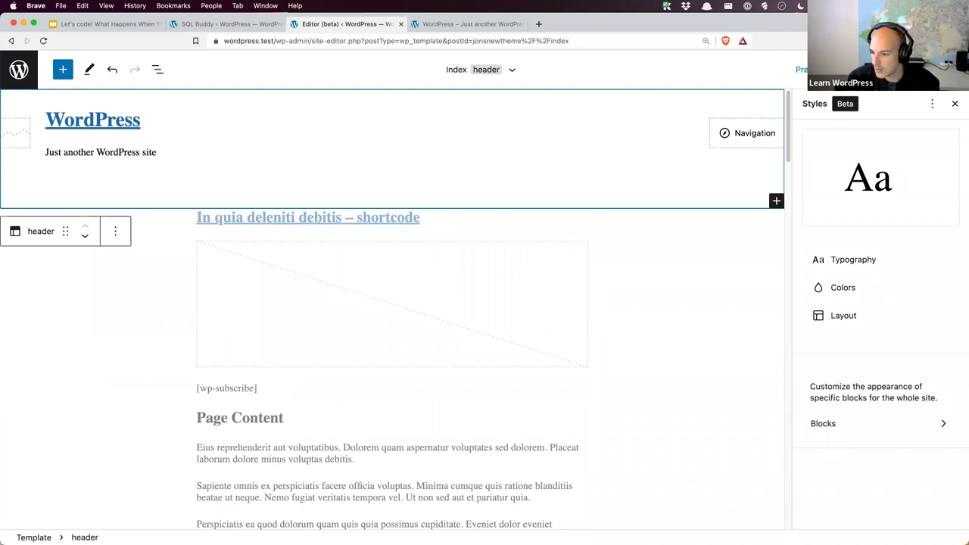
- Switch to Visual Studio Code and examine the layout, spacing, typography and templateParts sections of theme.json
key(super+Tab)
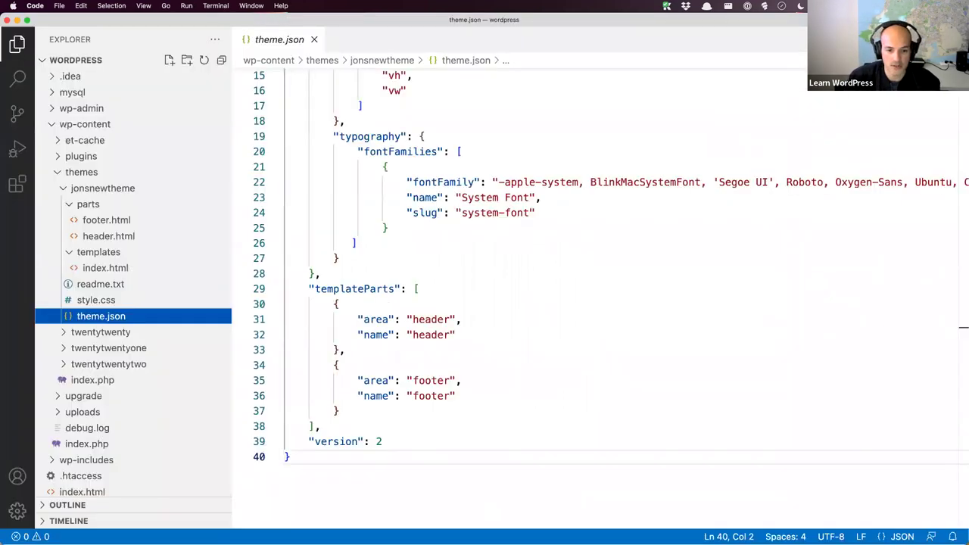
click(528, 400)
scroll(528, 400, up, 1)
scroll(528, 400, up, 5)
click(496, 120)
key(Down)
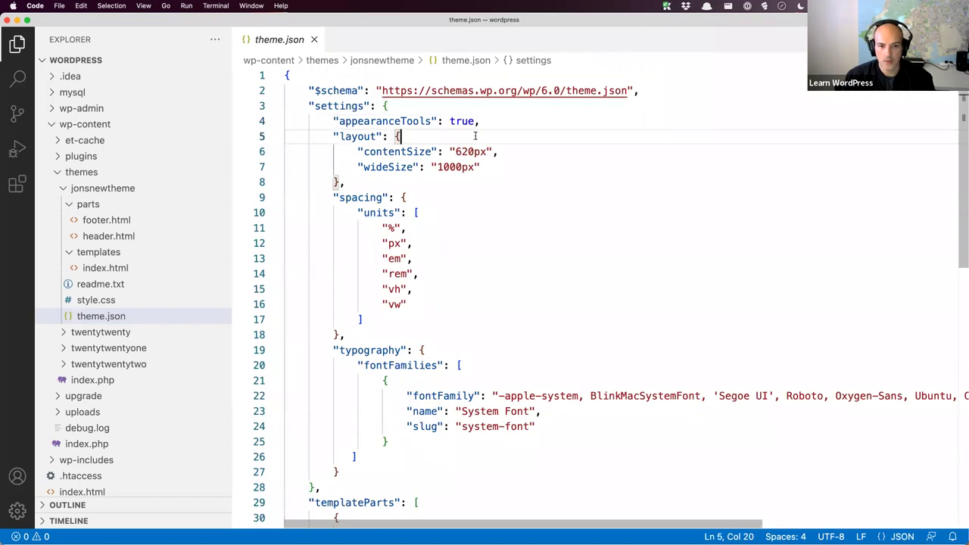
click(463, 197)
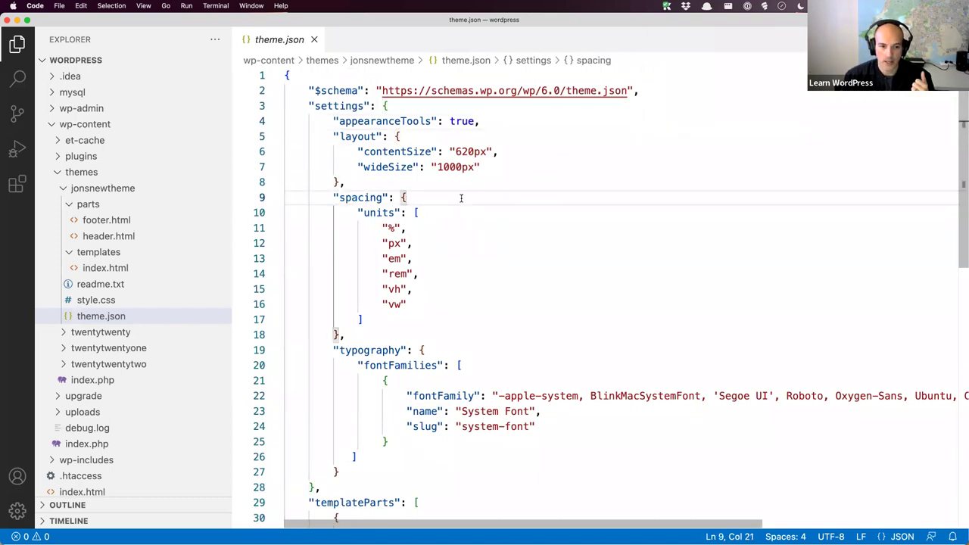
scroll(462, 233, down, 4)
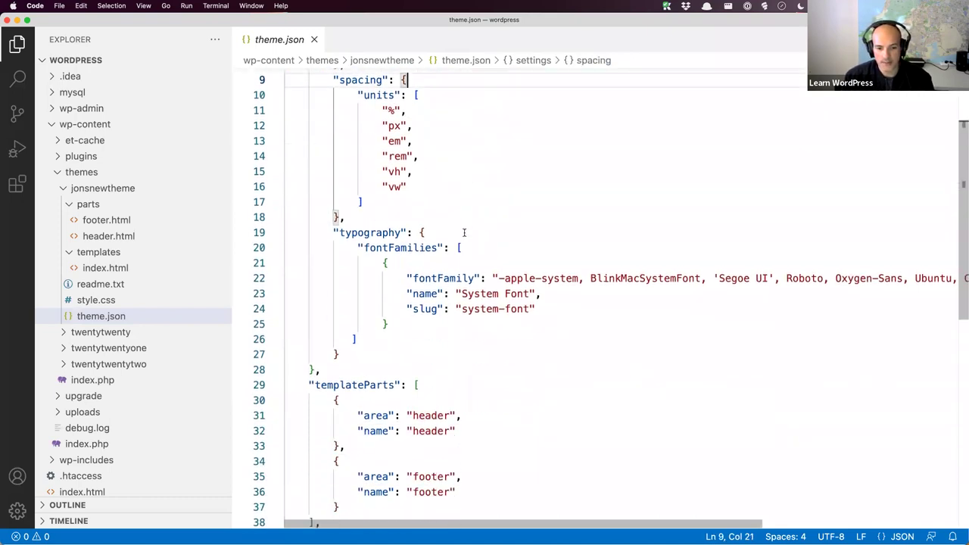
click(490, 250)
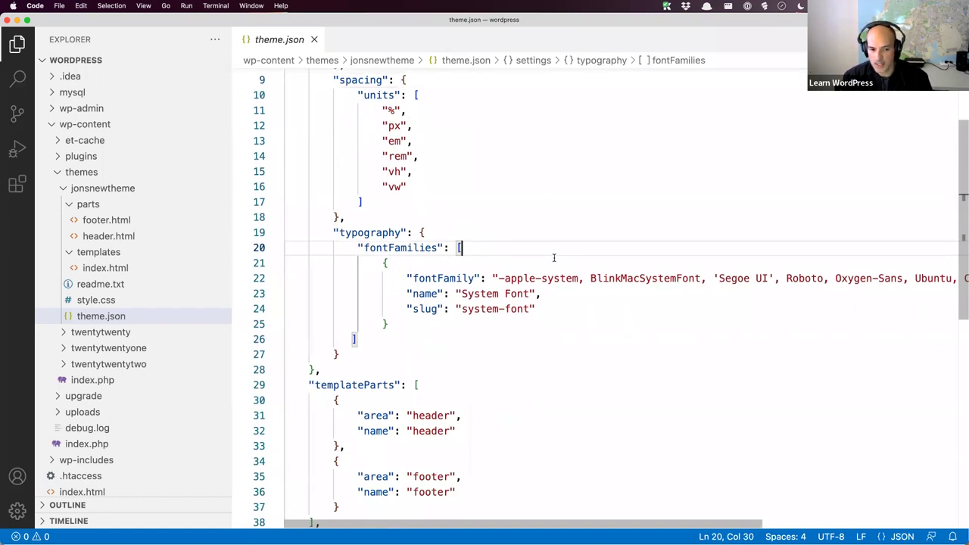
scroll(554, 257, down, 3)
click(539, 411)
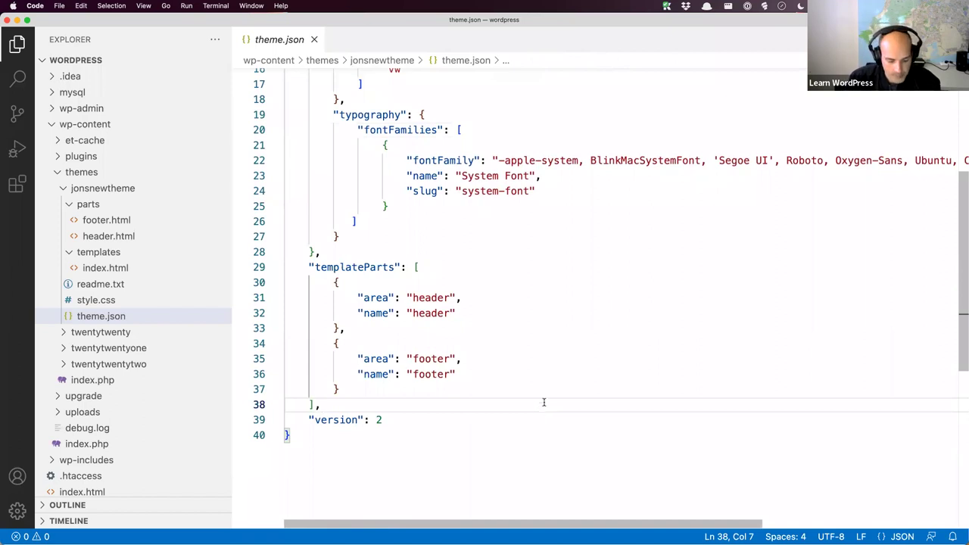
- Return to the site editor in the browser, close and reopen the global Styles, and check their additional options
key(super+Tab)
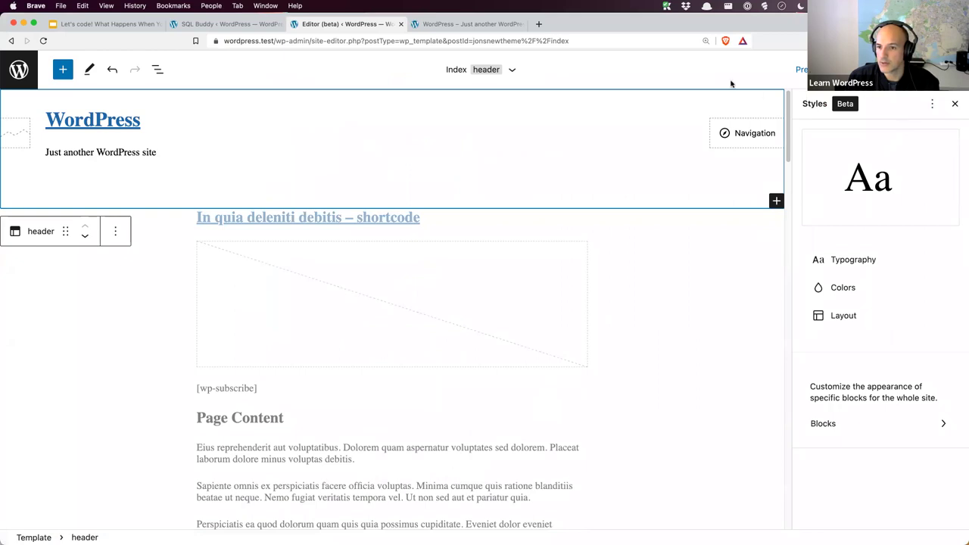
click(954, 103)
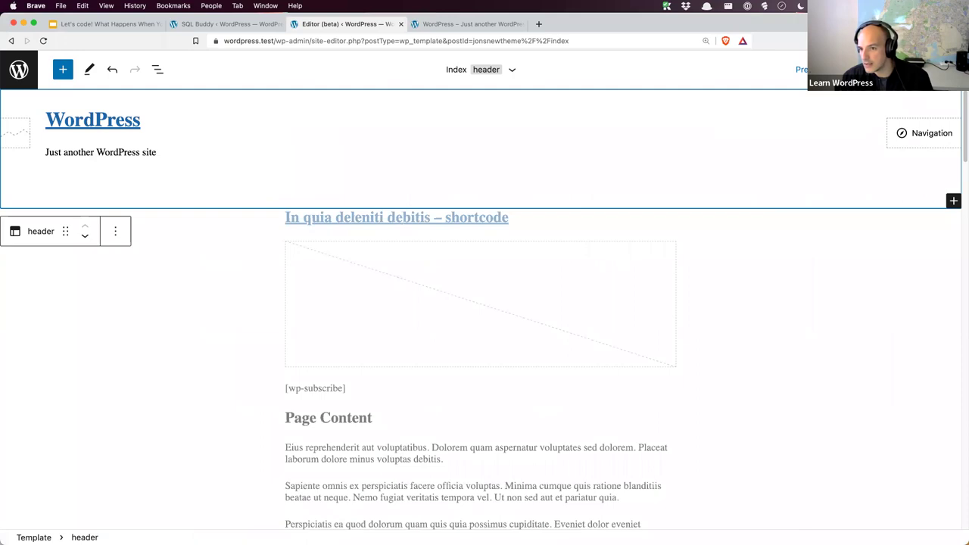
click(903, 69)
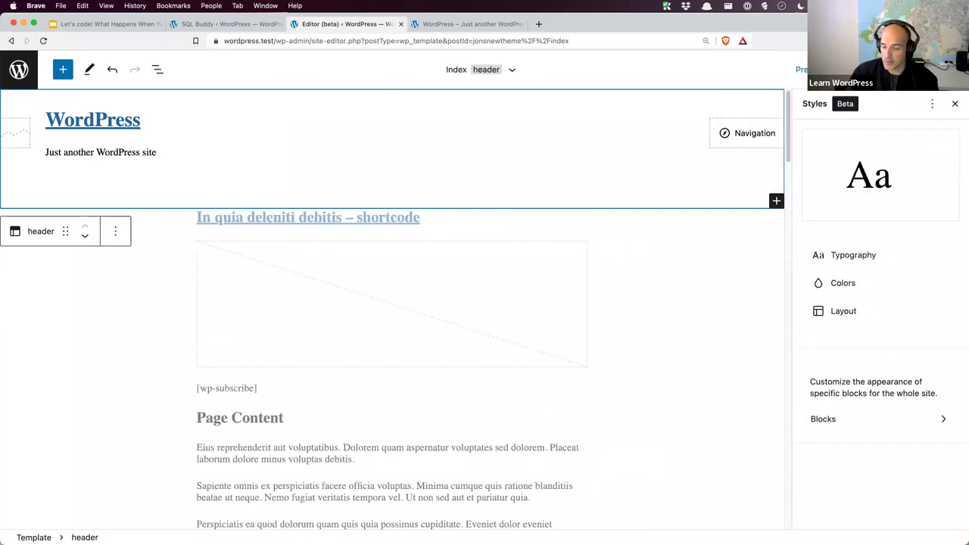
click(933, 105)
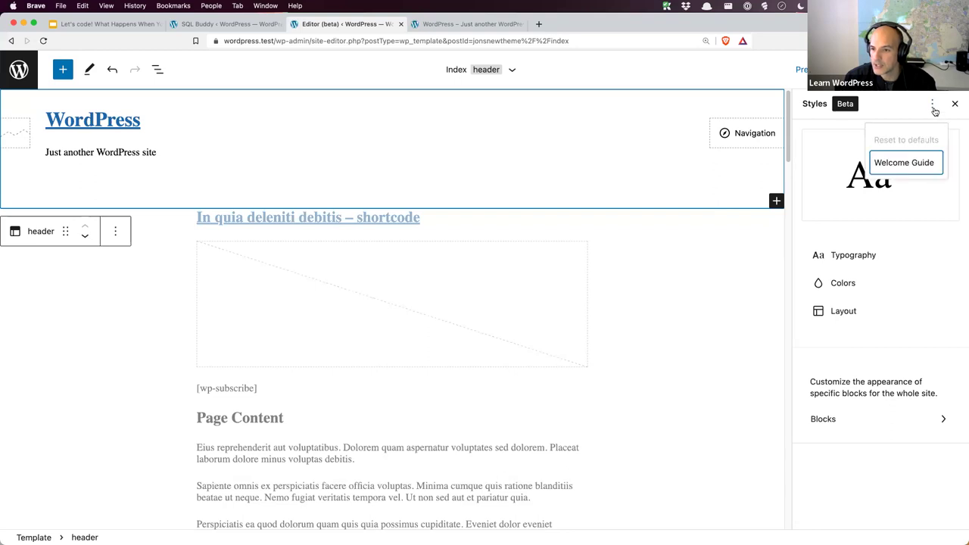
click(934, 108)
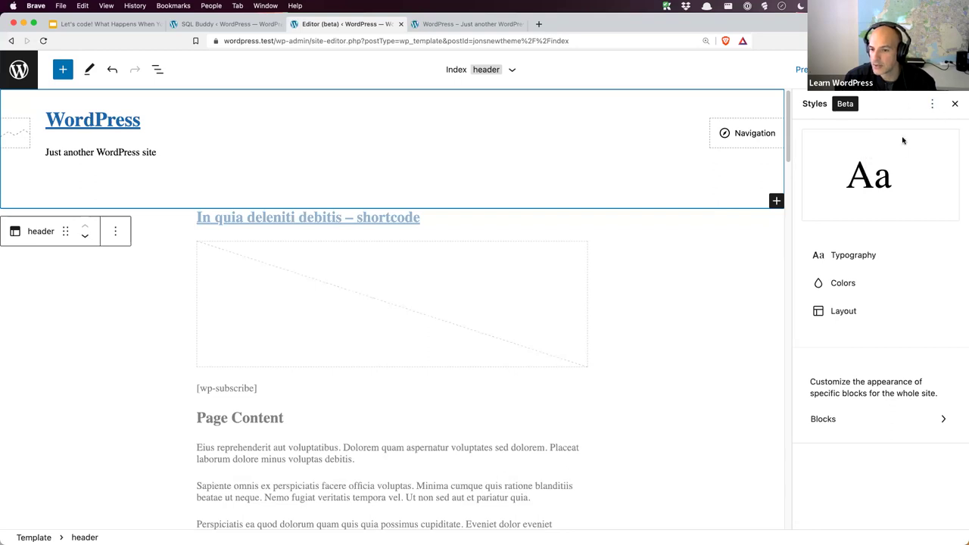
- Set the whole site's background color to solid Vivid cyan blue in the global Styles
click(843, 285)
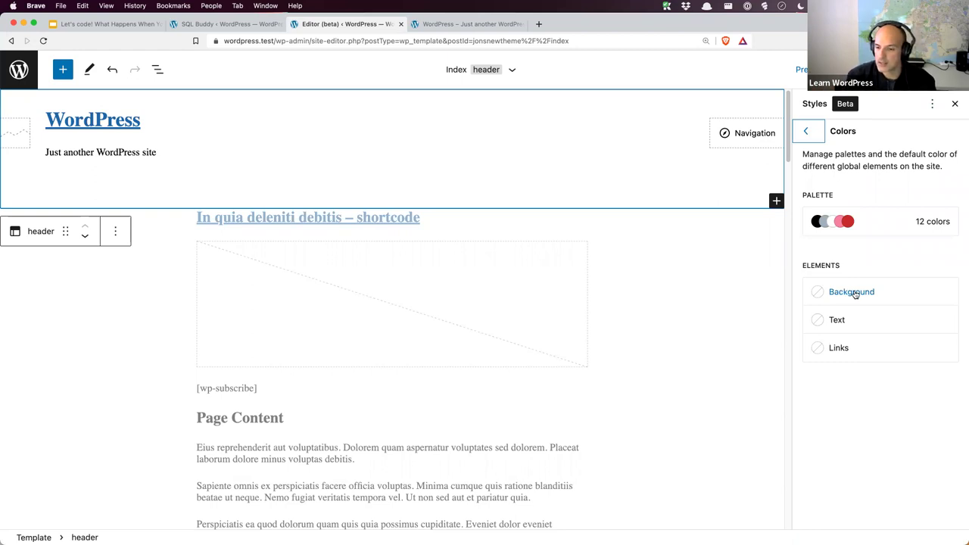
click(855, 294)
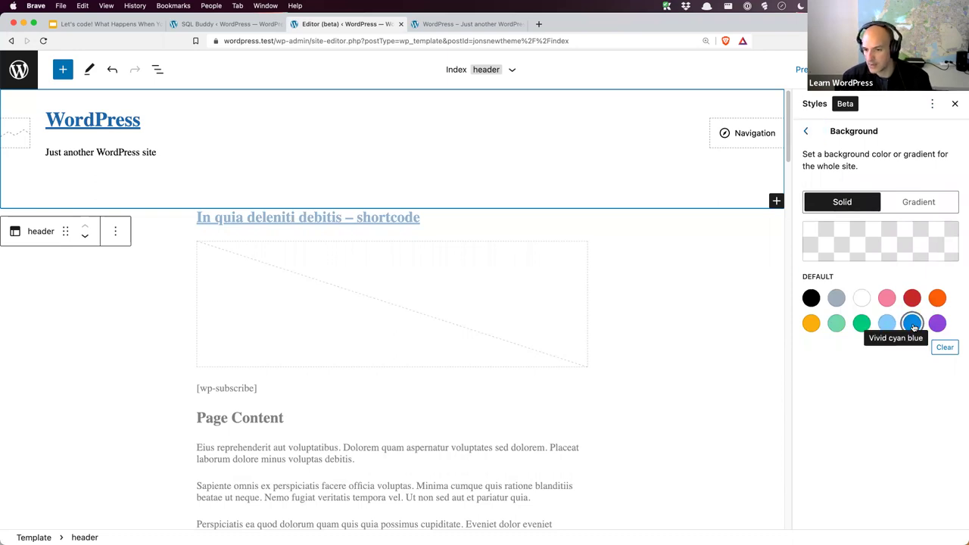
click(913, 324)
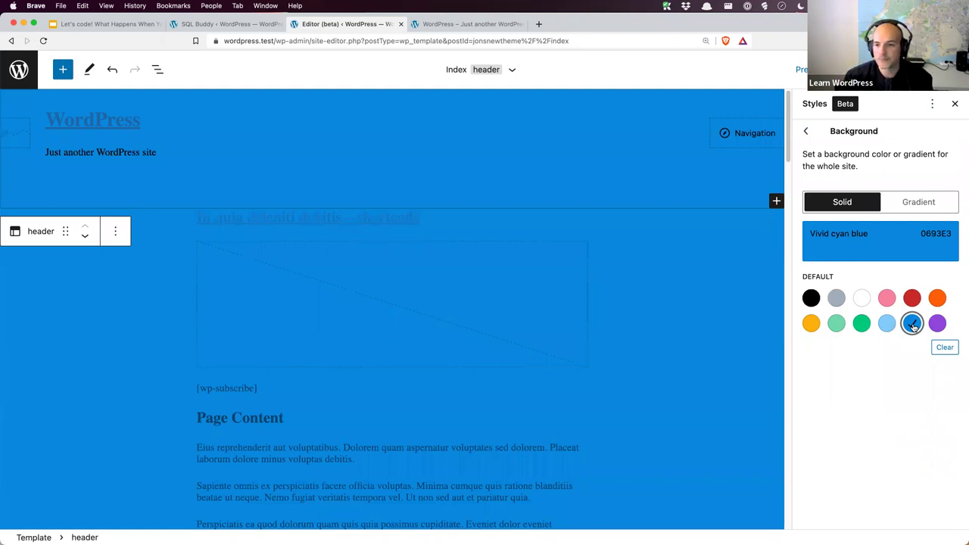
- Save only the Custom Styles change, leaving out the Index template, and reload the site's front page
click(813, 69)
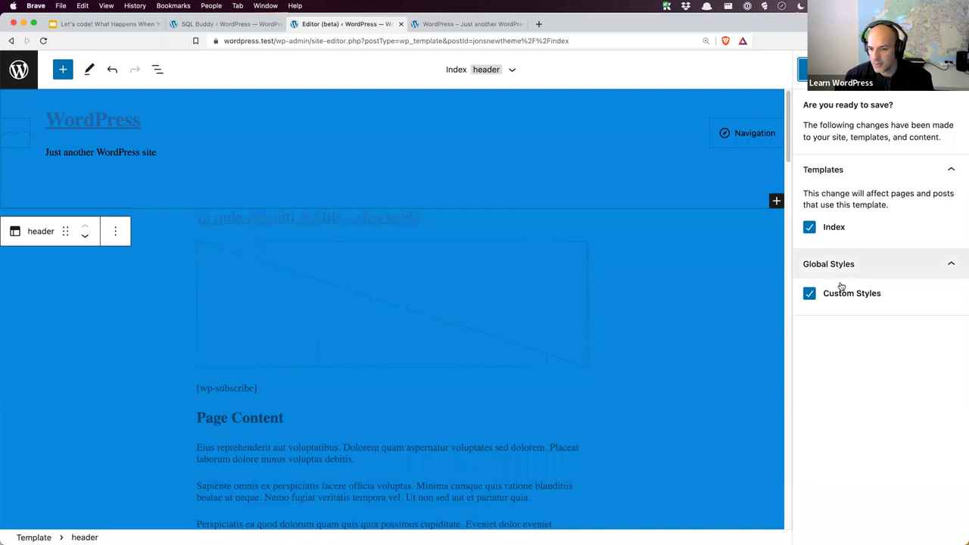
click(811, 230)
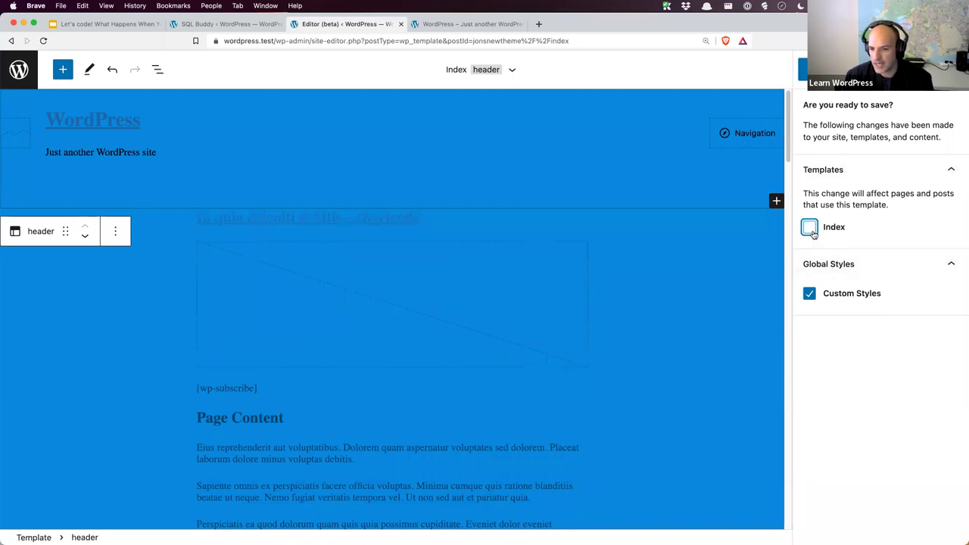
key(super+s)
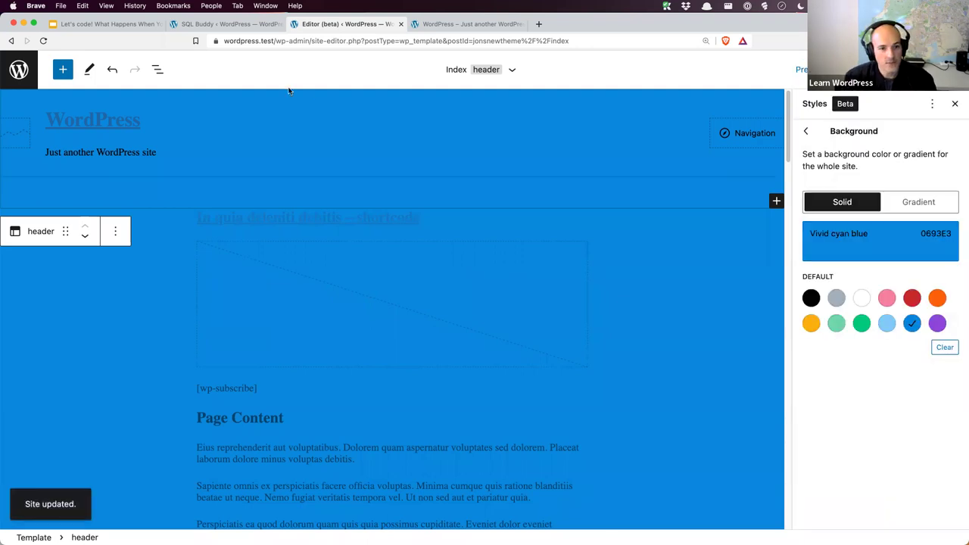
click(421, 25)
click(43, 40)
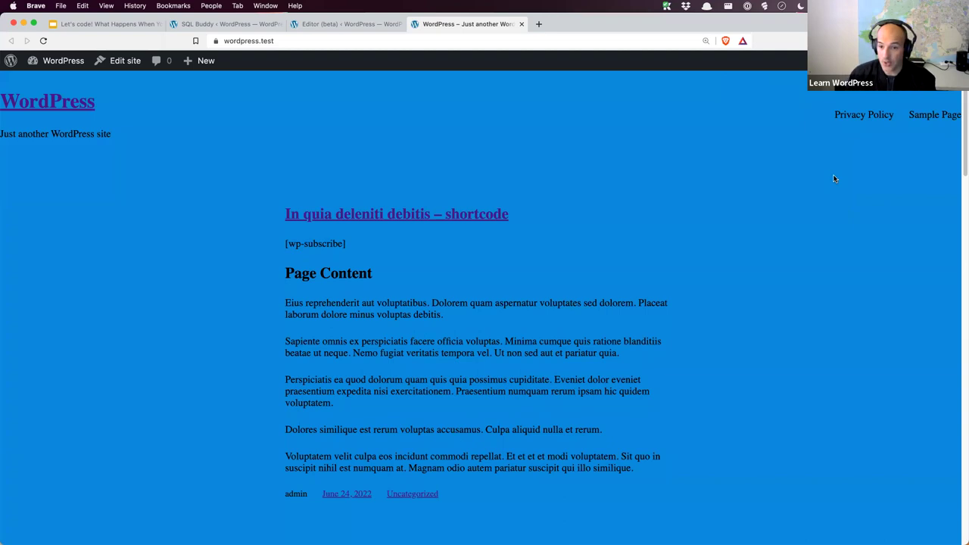
- Switch to Visual Studio Code and check whether theme.json contains any background color styling
key(super+Tab)
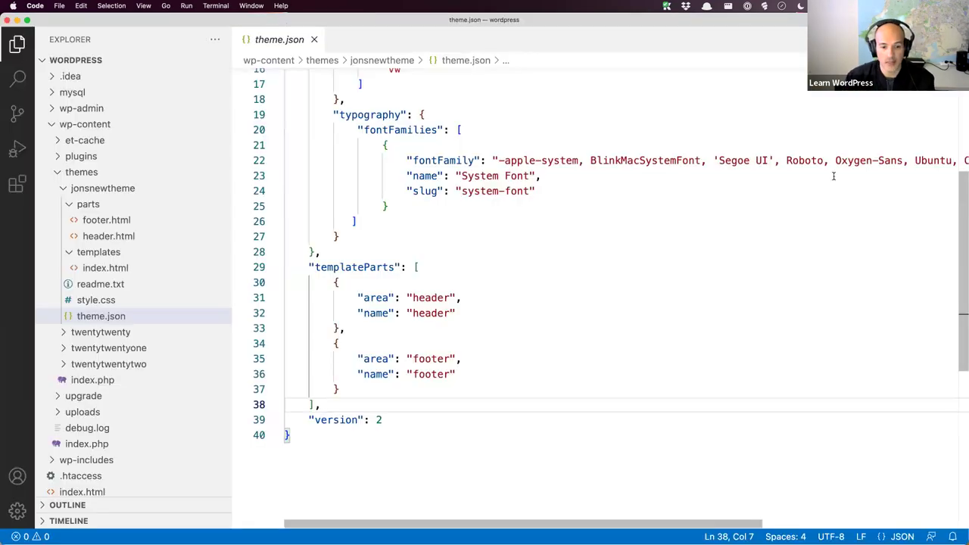
click(537, 421)
scroll(537, 416, up, 5)
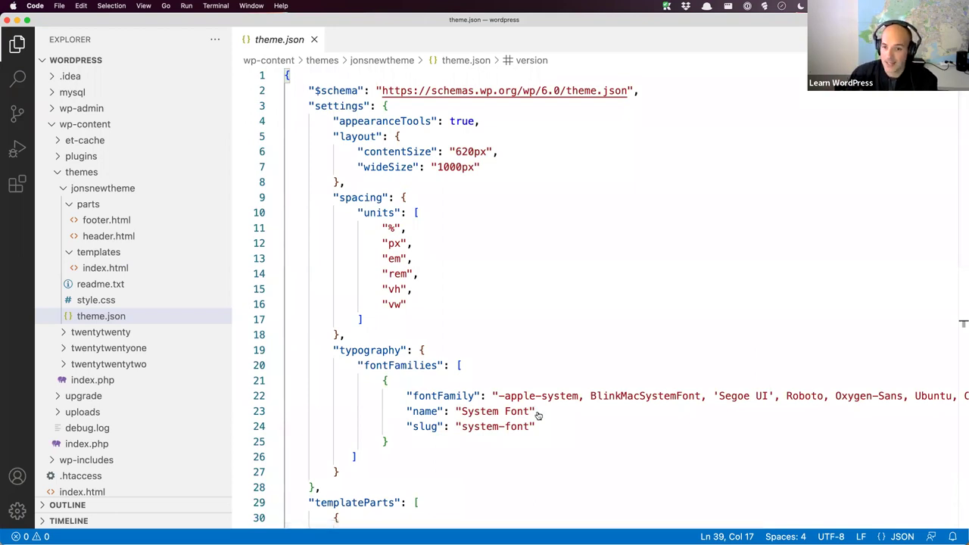
- Return to the browser, open the newest Custom Styles row of wp_posts in SQL Buddy, and enlarge its post_content field
key(super+Tab)
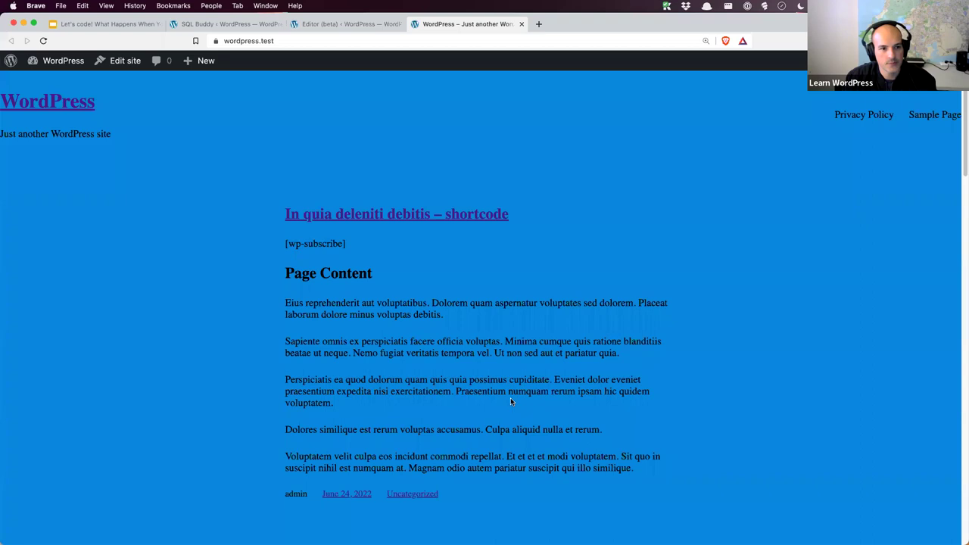
click(228, 25)
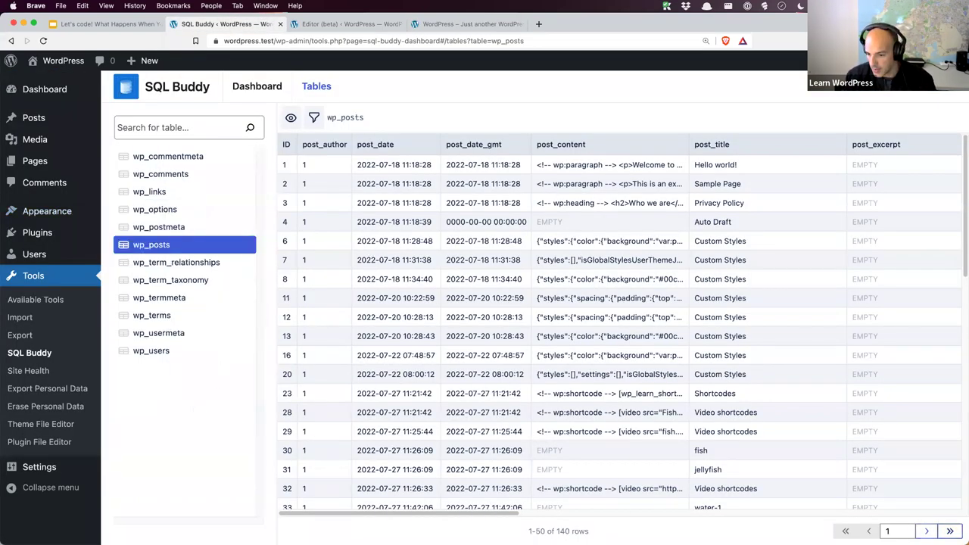
click(950, 530)
scroll(606, 402, down, 5)
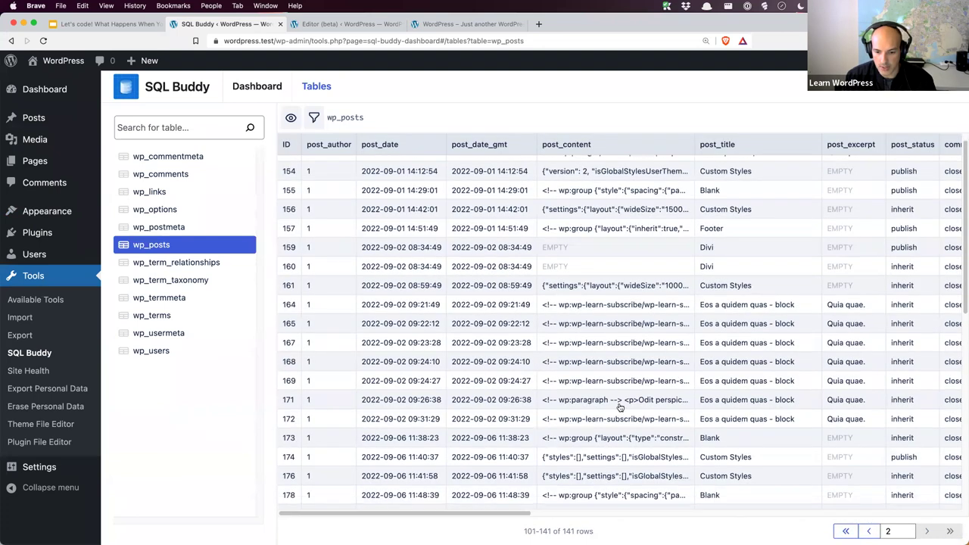
scroll(589, 399, down, 10)
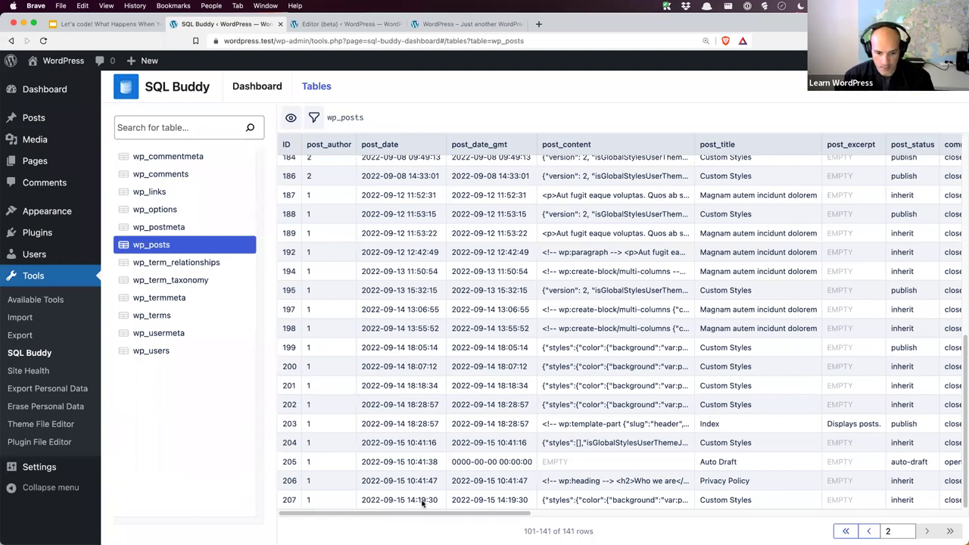
click(492, 502)
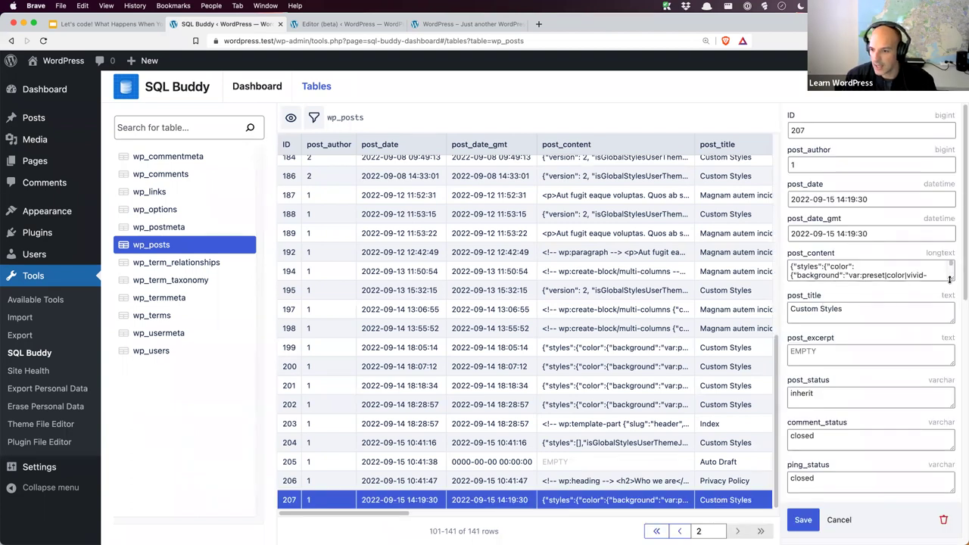
drag(951, 280, 951, 327)
click(861, 295)
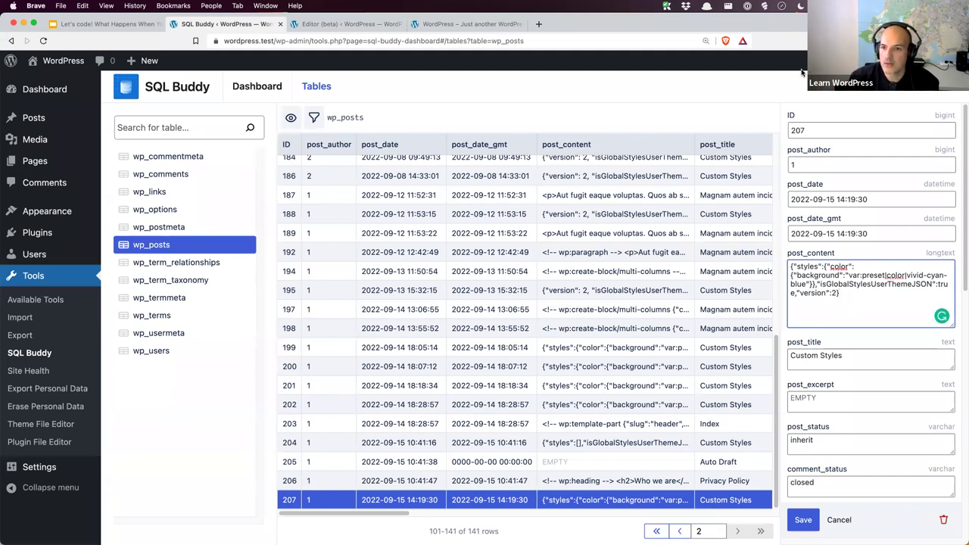
- Open jsonprettyprint.net in a new browser tab
click(539, 26)
text(json)
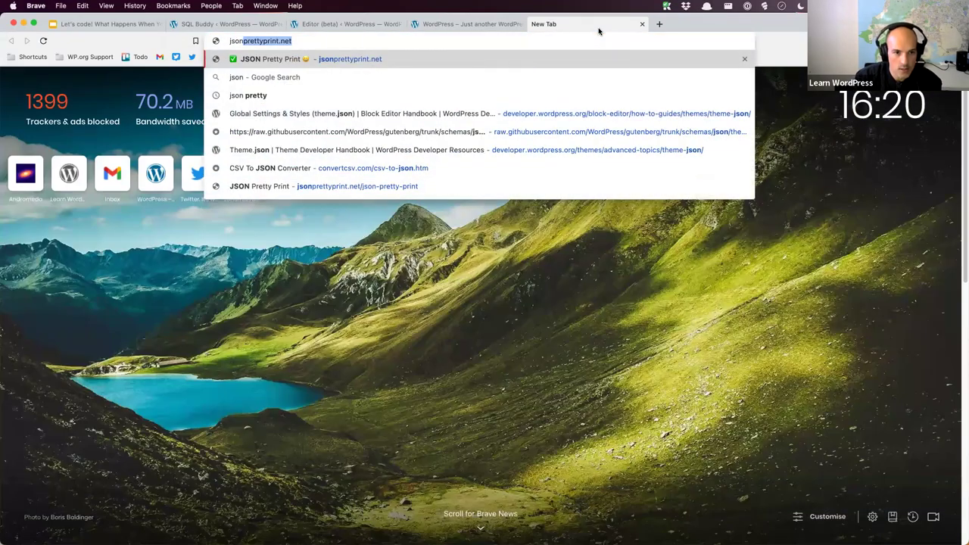
key(Return)
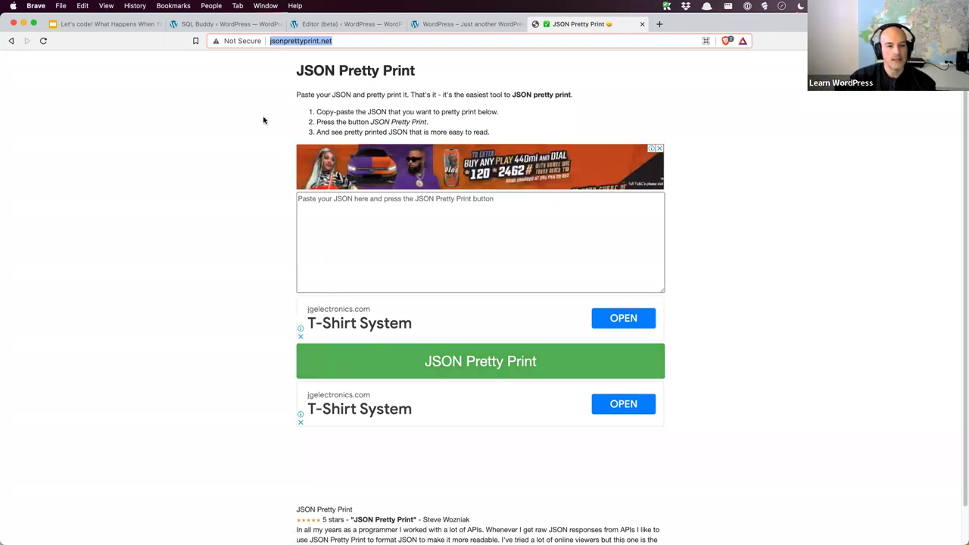
- Copy the whole post_content JSON of row 207 from SQL Buddy into the JSON Pretty Print input
click(244, 28)
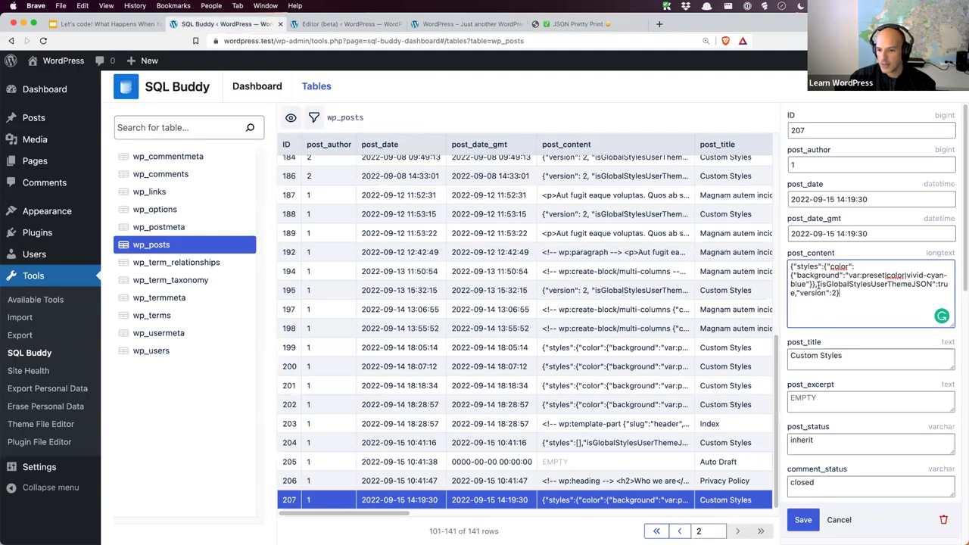
key(super+a)
key(super+c)
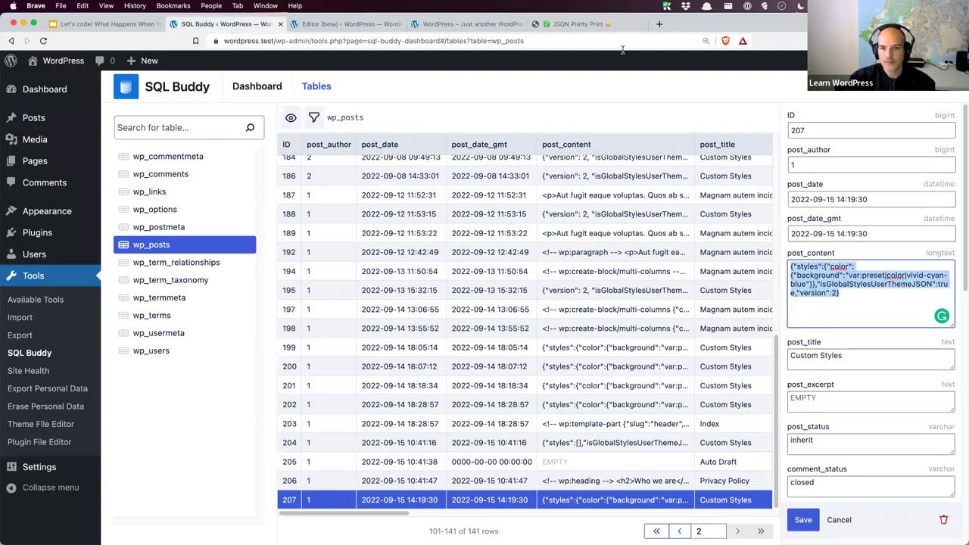
click(615, 24)
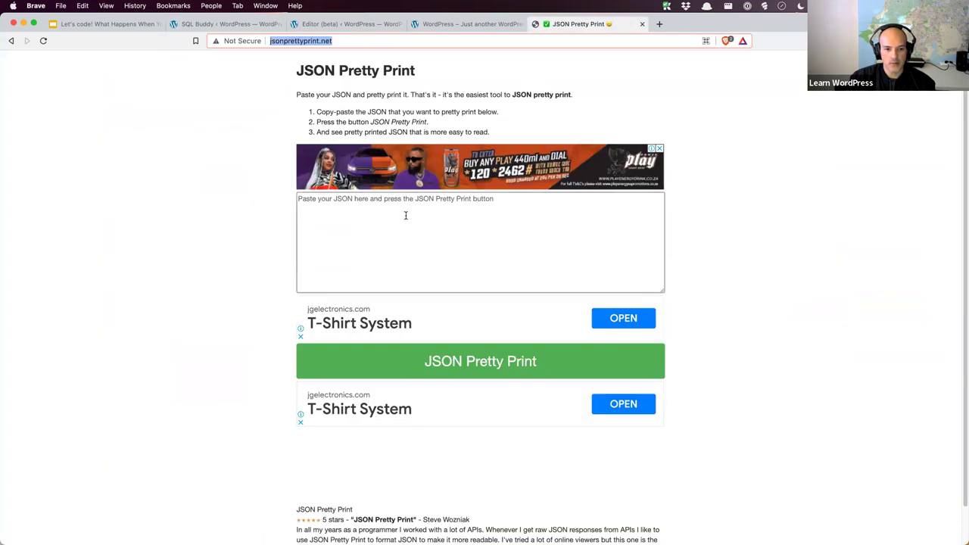
click(405, 215)
key(super+v)
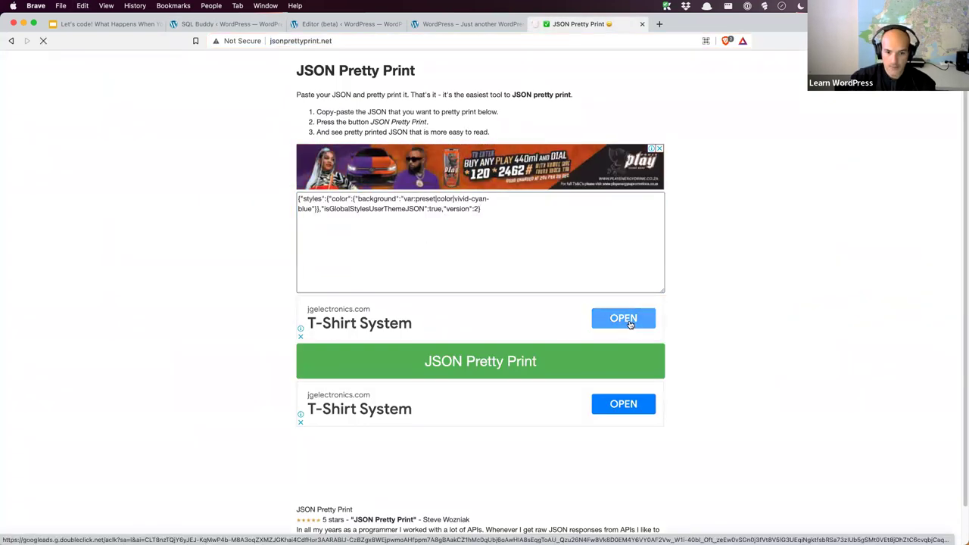
- Format the pasted JSON with JSON Pretty Print and enlarge the resulting page for reading
click(624, 319)
key(super+Left)
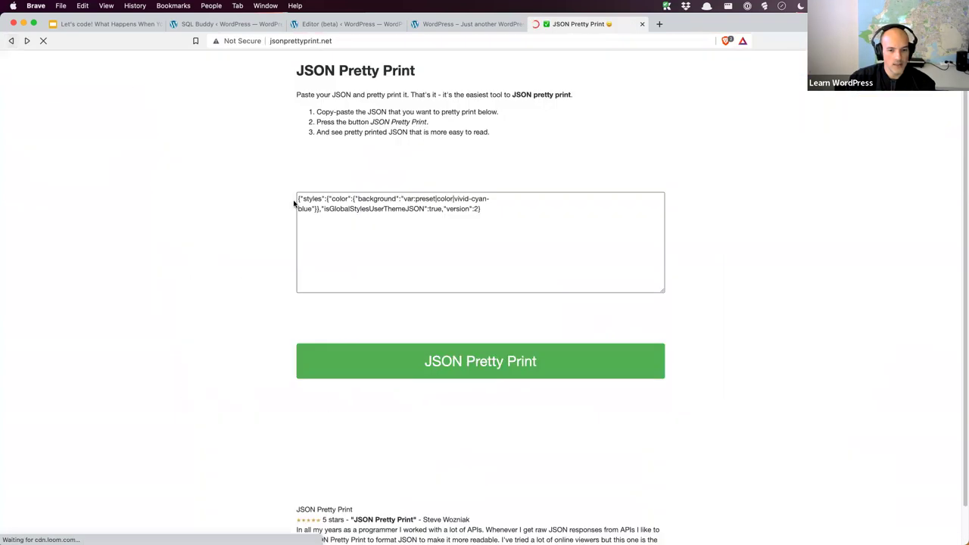
click(404, 233)
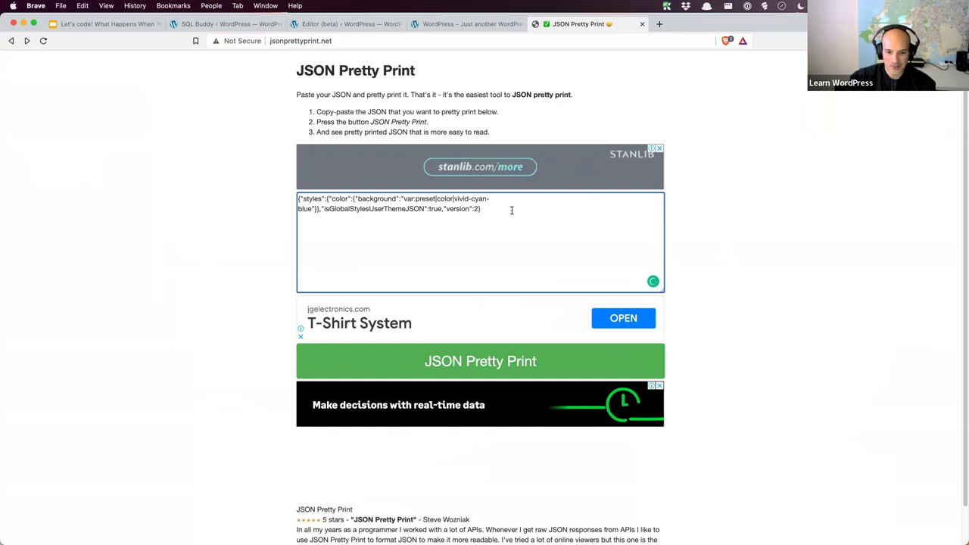
click(476, 368)
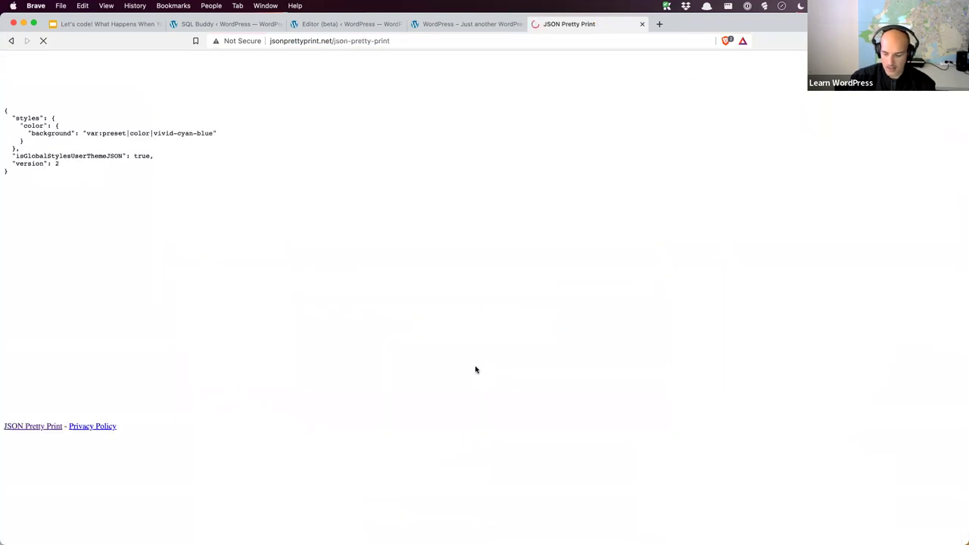
key(super+equal)
key(super+equal)
key(super+equal)
key(super+equal)
key(super+equal)
key(super+equal)
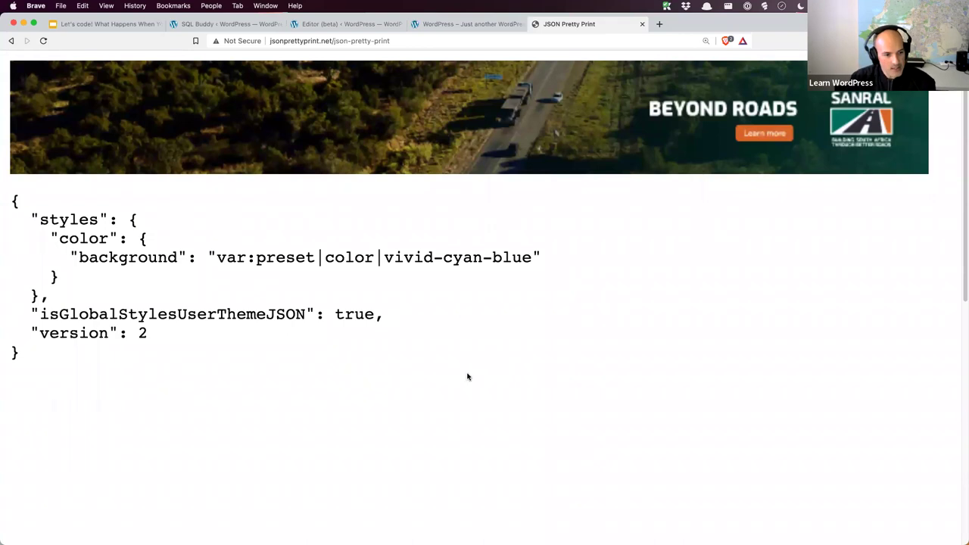
- Highlight the styles block in the formatted JSON and compare it with the settings section of theme.json in Visual Studio Code
drag(38, 294, 32, 219)
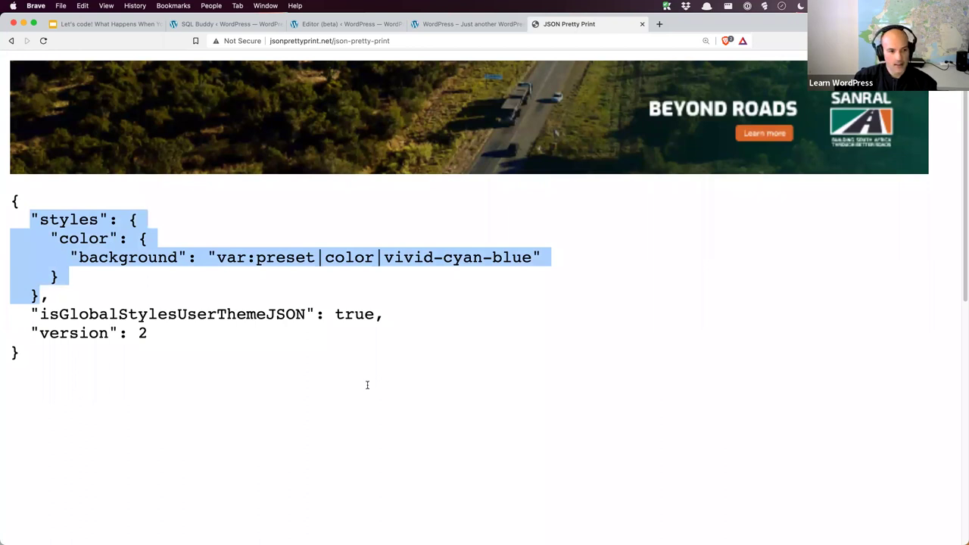
key(super+Tab)
scroll(459, 313, down, 5)
scroll(459, 313, up, 5)
double_click(350, 110)
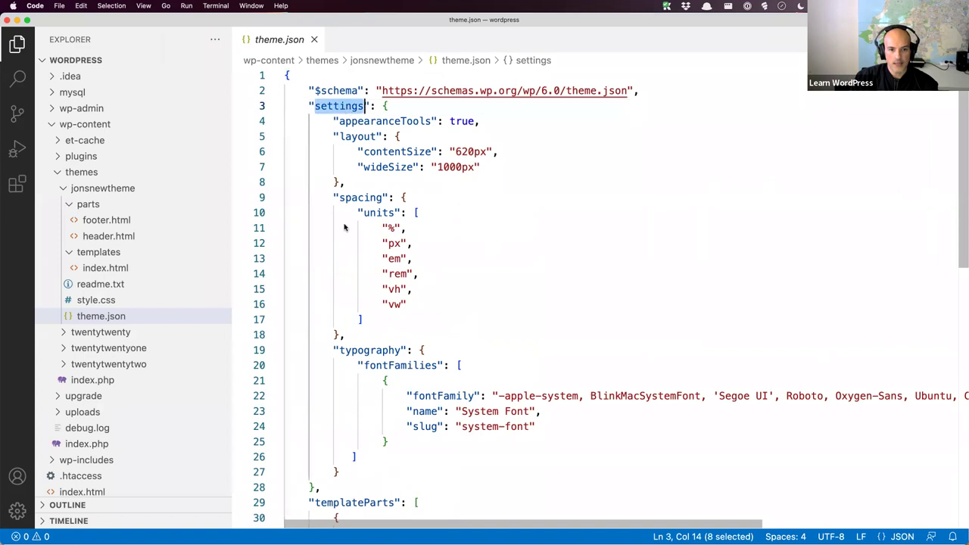
- Add an empty styles object between the settings and templateParts sections of theme.json
scroll(344, 327, down, 2)
click(326, 417)
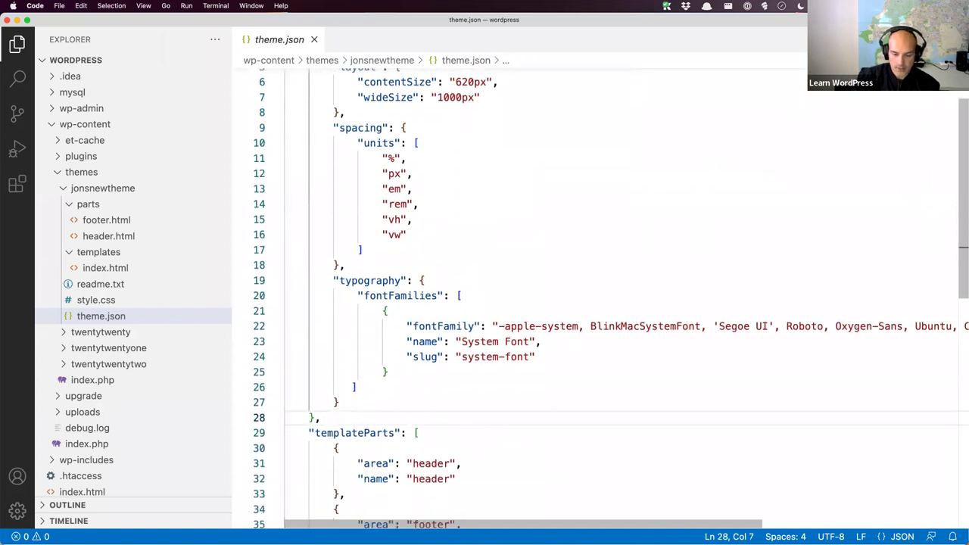
key(Return)
text("sty)
key(Return)
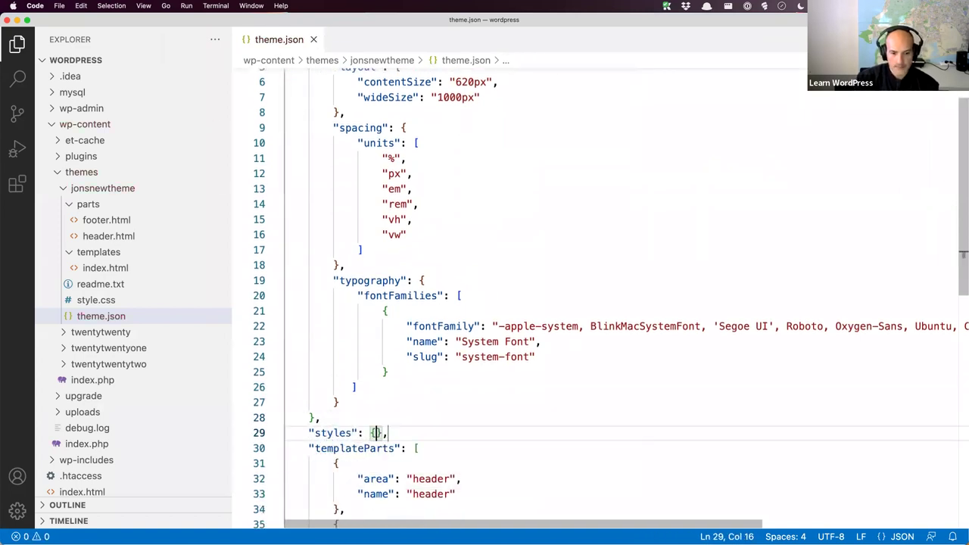
key(Return)
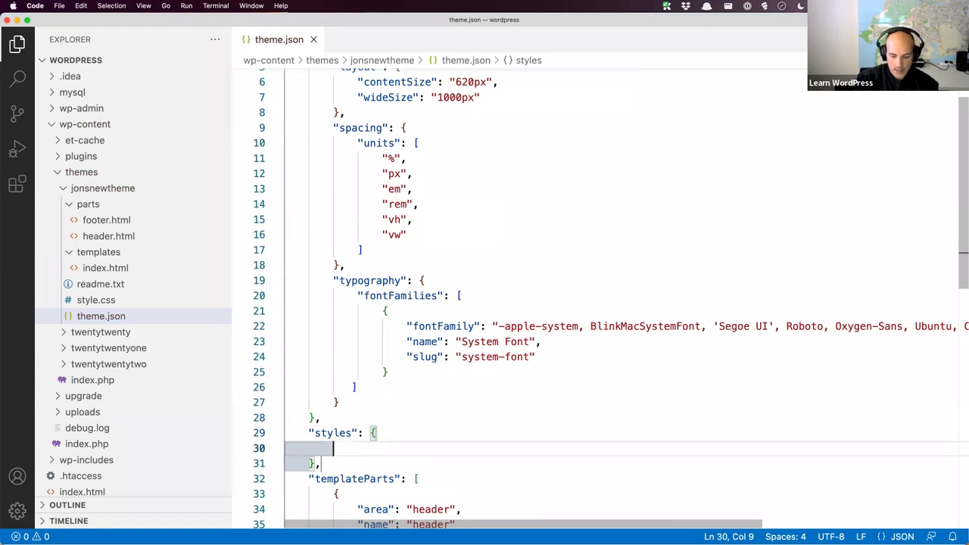
- Add a color object with an empty background property inside the styles object
text("co)
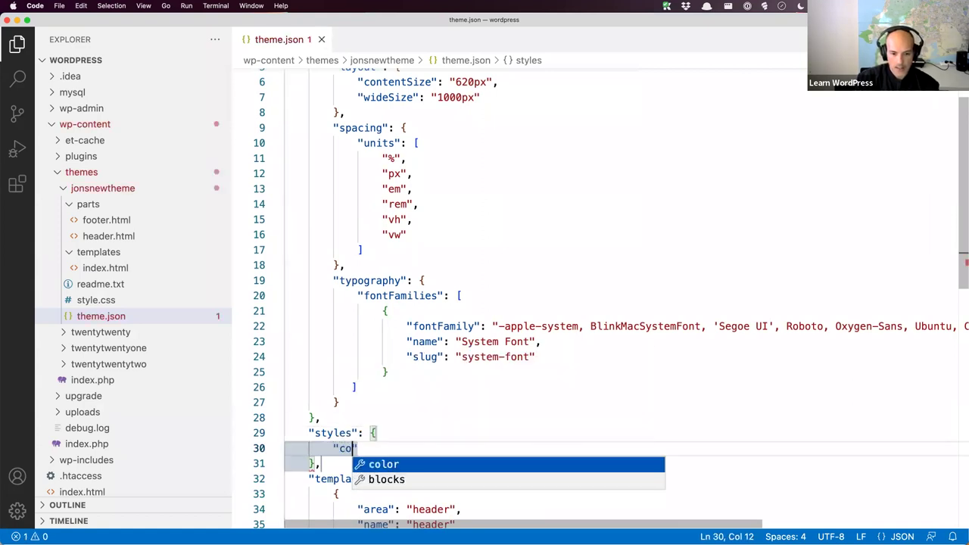
key(Return)
scroll(543, 376, down, 10)
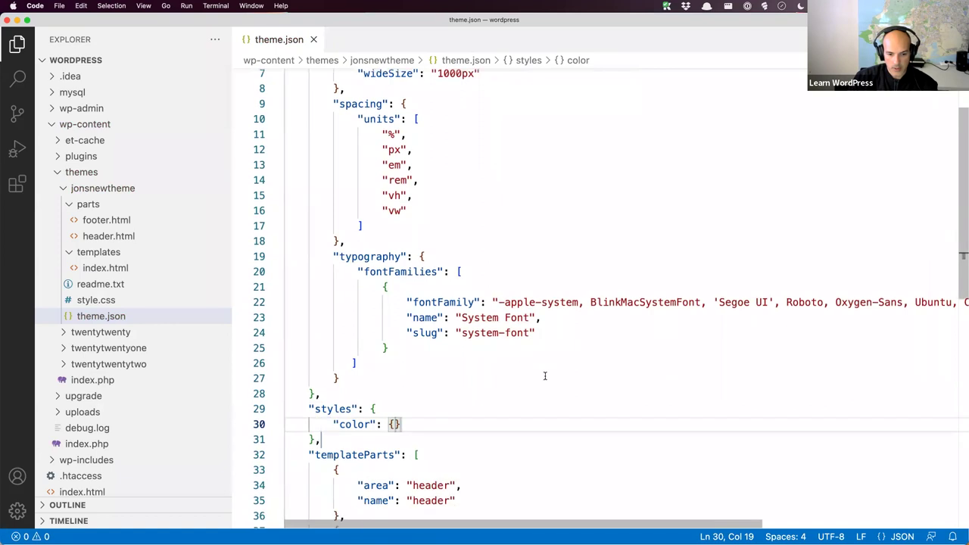
scroll(544, 376, up, 5)
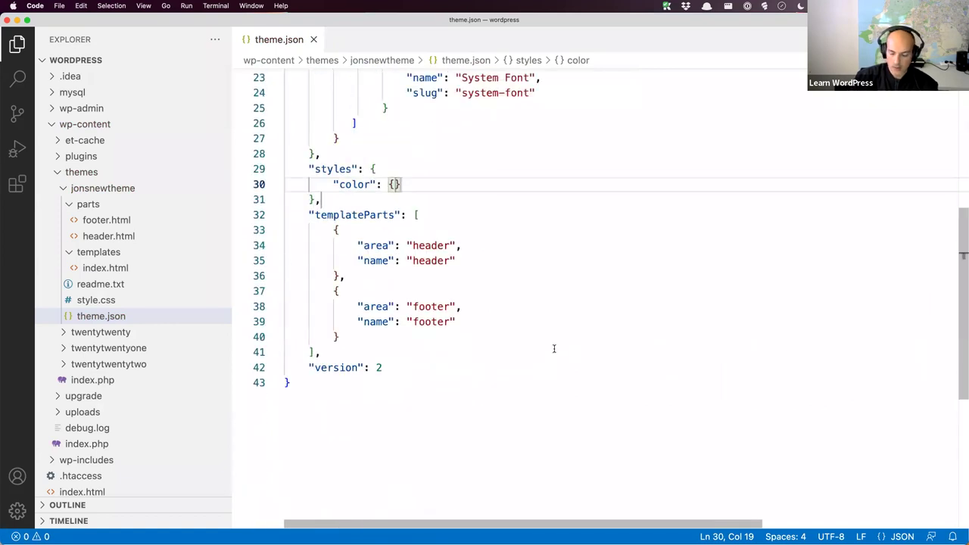
key(Return)
text("b)
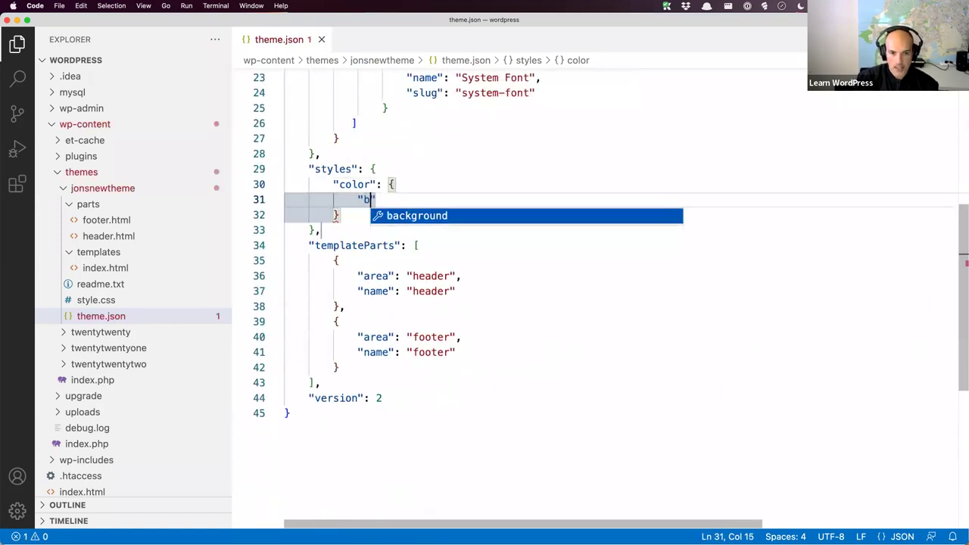
key(Return)
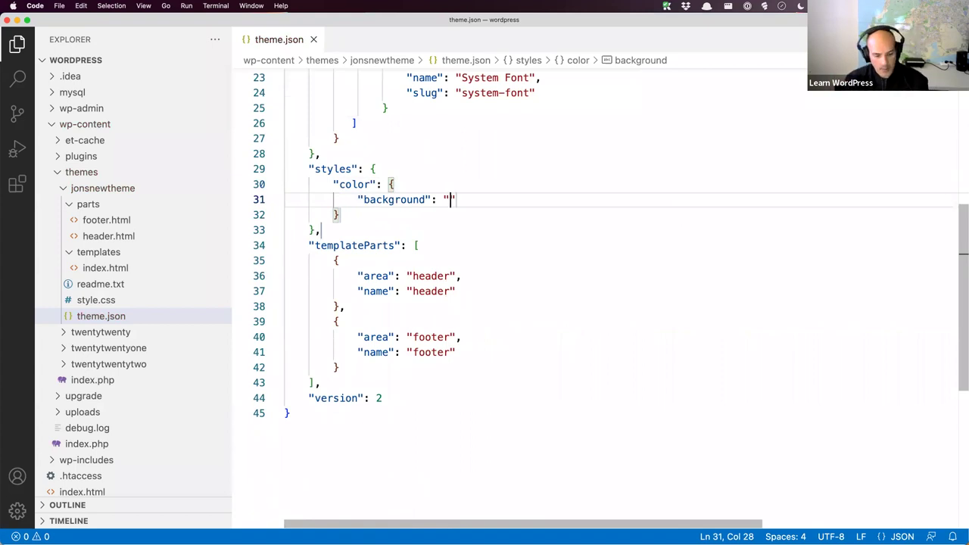
- Return to the formatted JSON in the browser and copy the background value var:preset|color|vivid-cyan-blue
key(super+Tab)
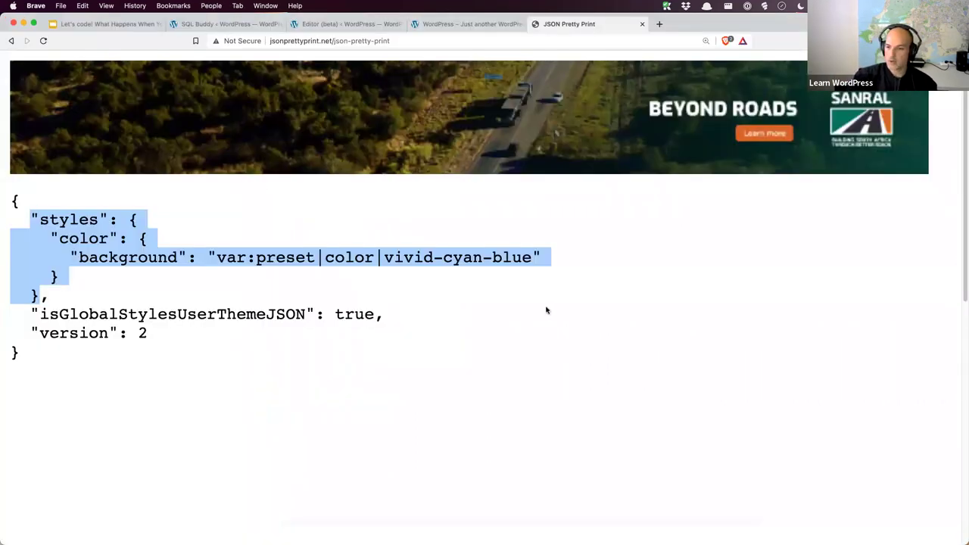
click(224, 258)
drag(218, 257, 529, 259)
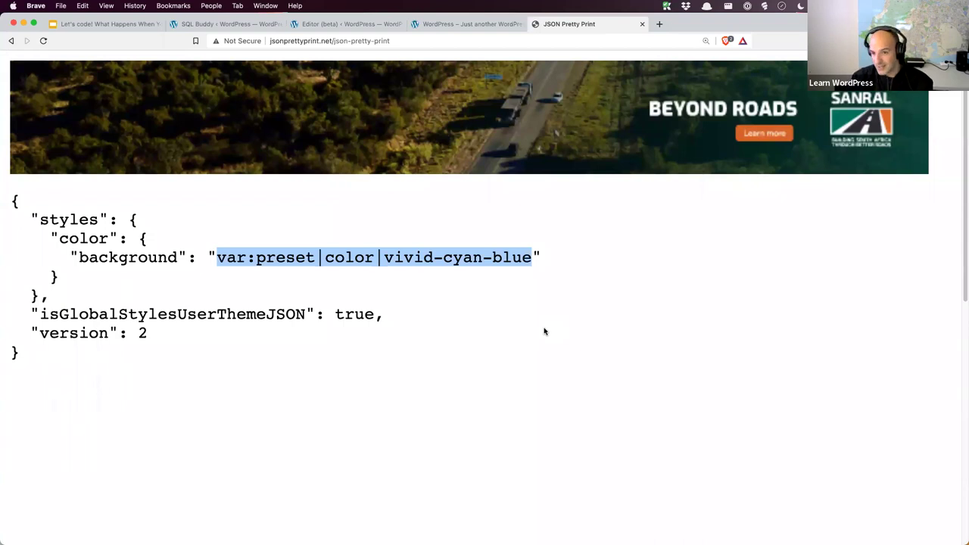
right_click(465, 256)
click(485, 277)
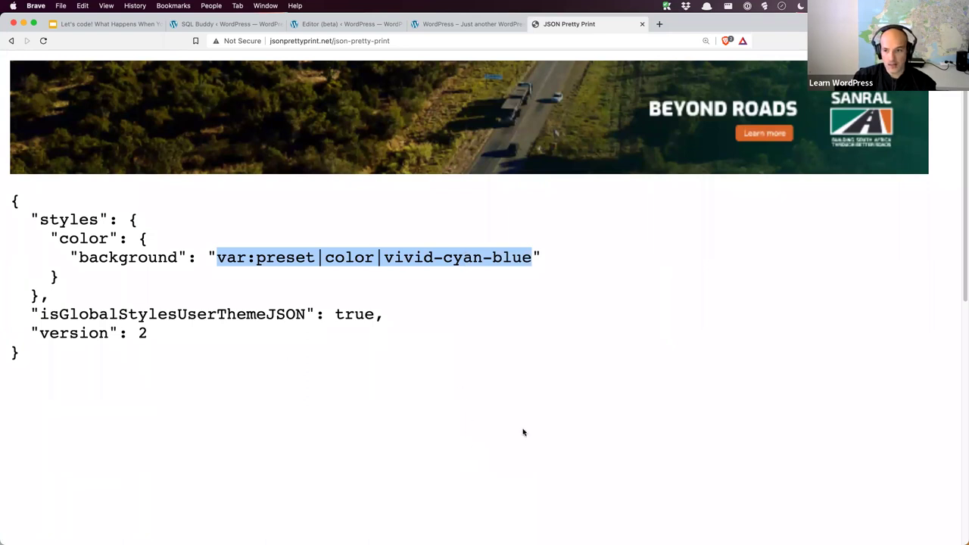
- Switch to Visual Studio Code and enter var(--wp--preset--color--) as the background value in theme.json
key(super+Tab)
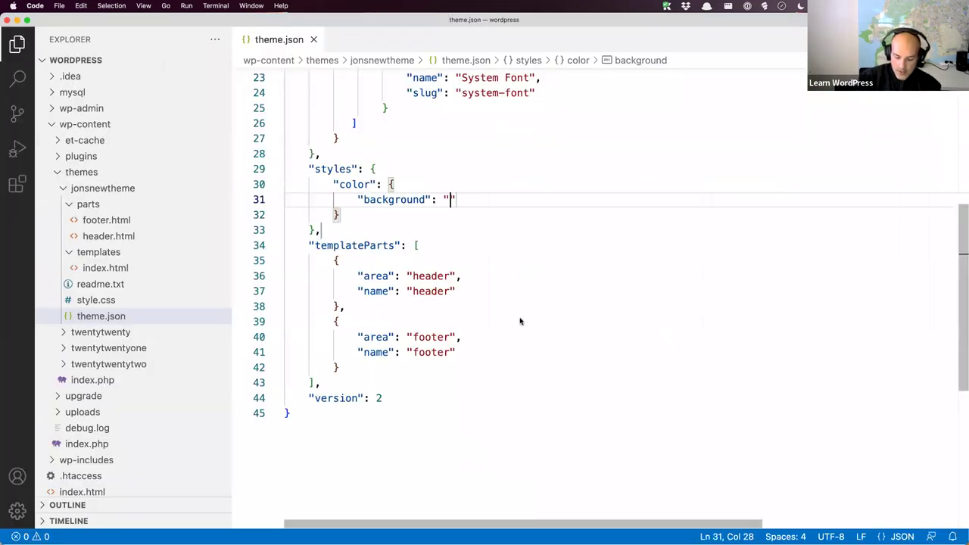
text(()
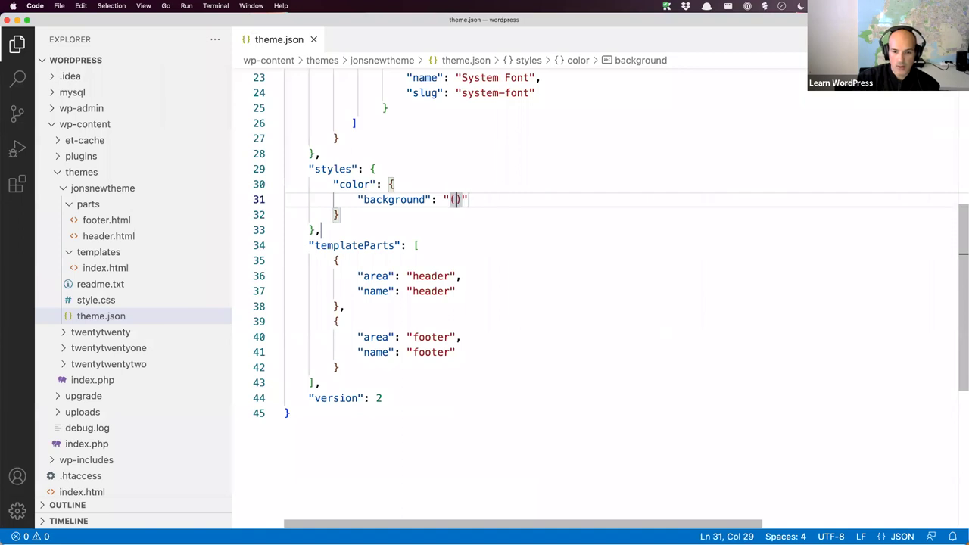
text(var)
key(BackSpace)
key(BackSpace)
key(BackSpace)
key(BackSpace)
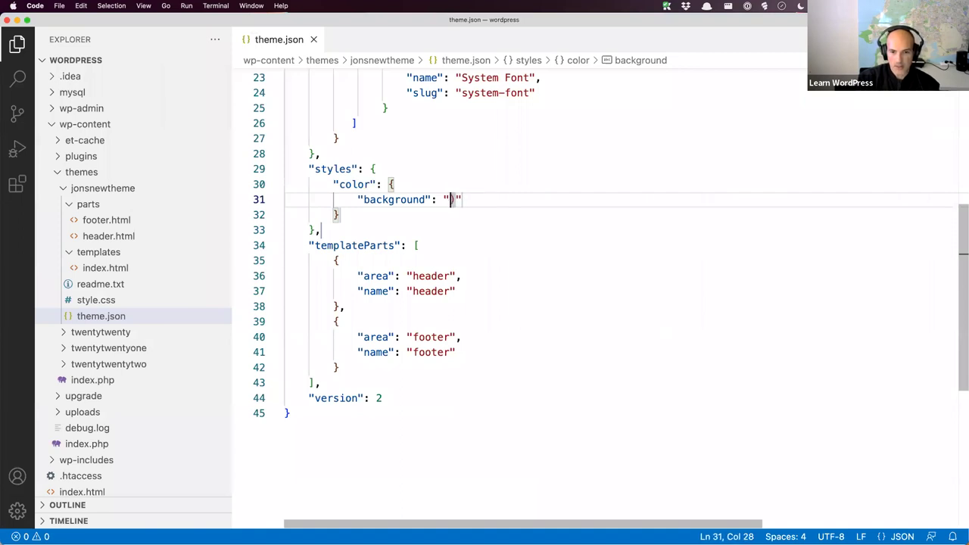
text(var()
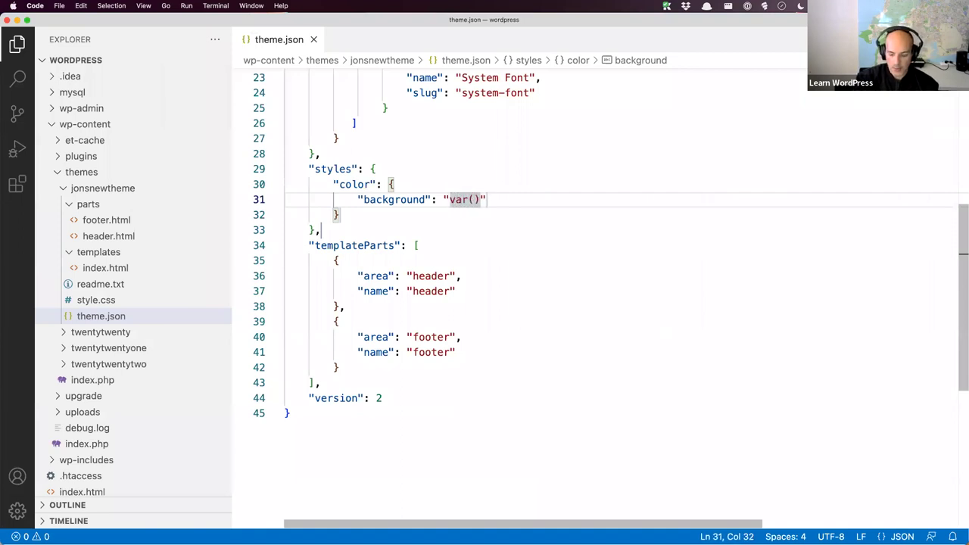
text(--wp--p)
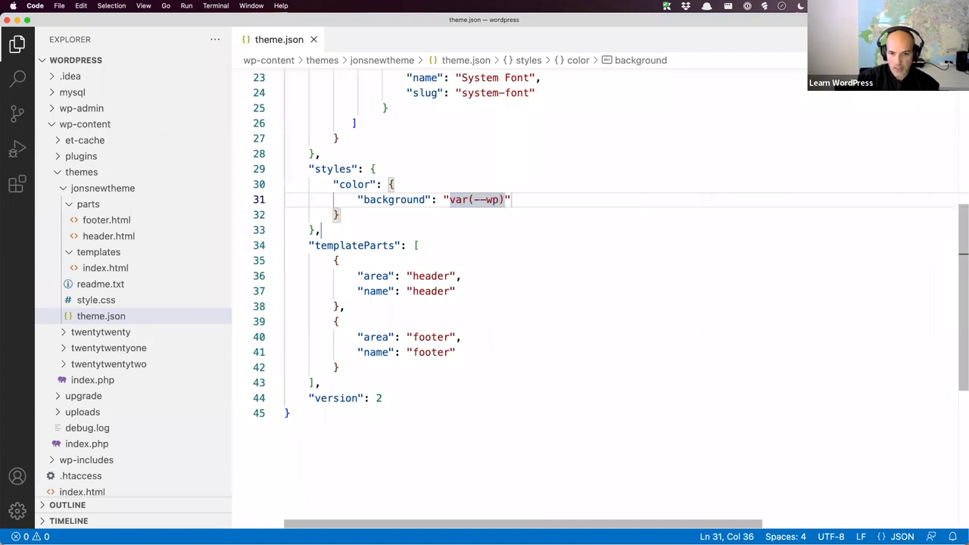
text(reset--c)
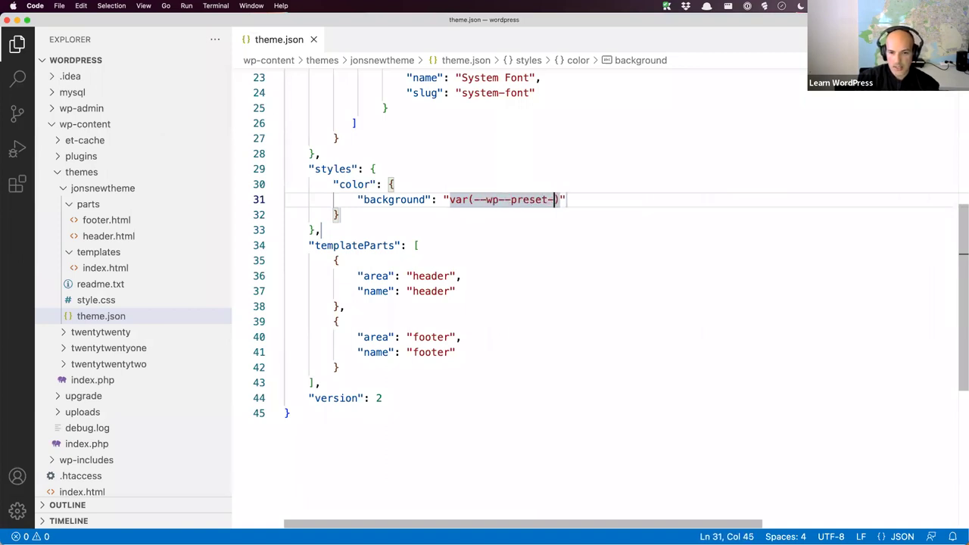
text(olo)
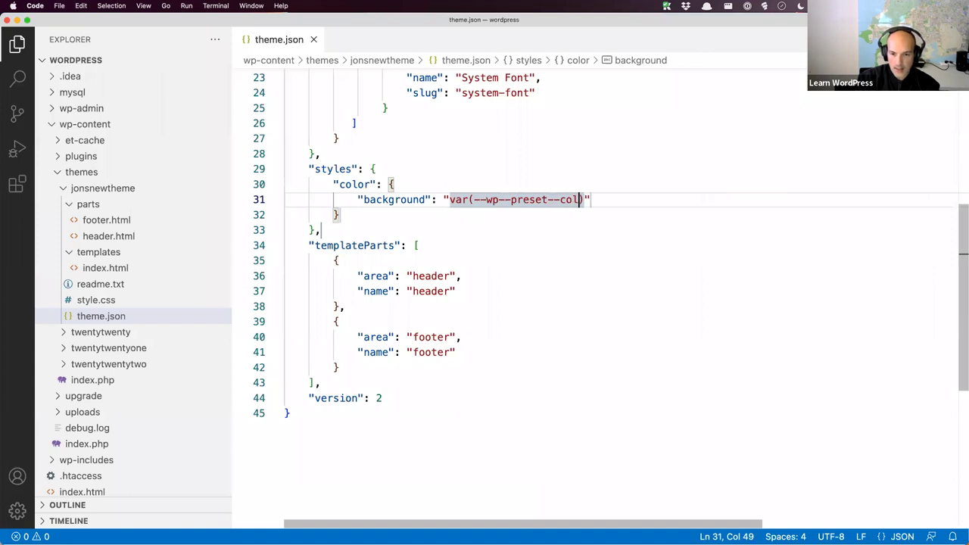
key(BackSpace)
text(or--)
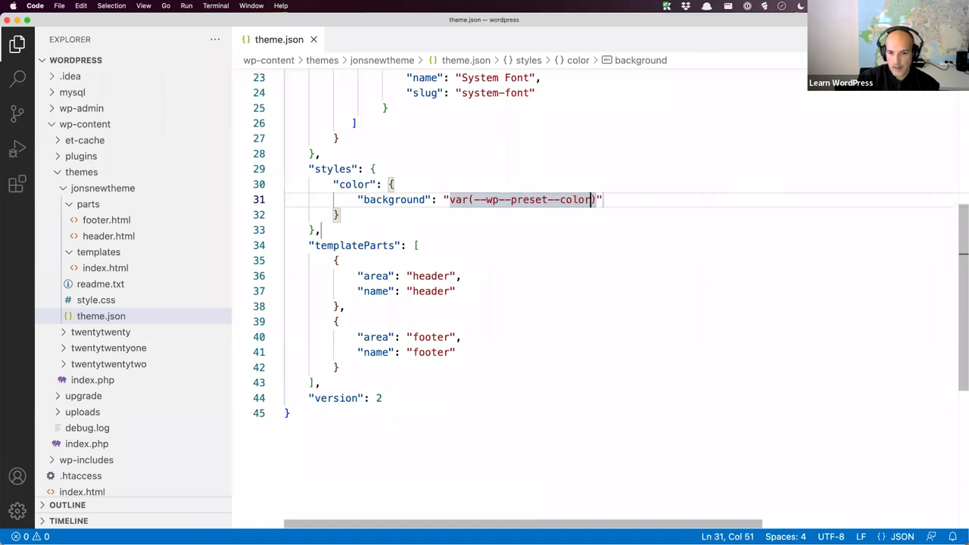
text( e)
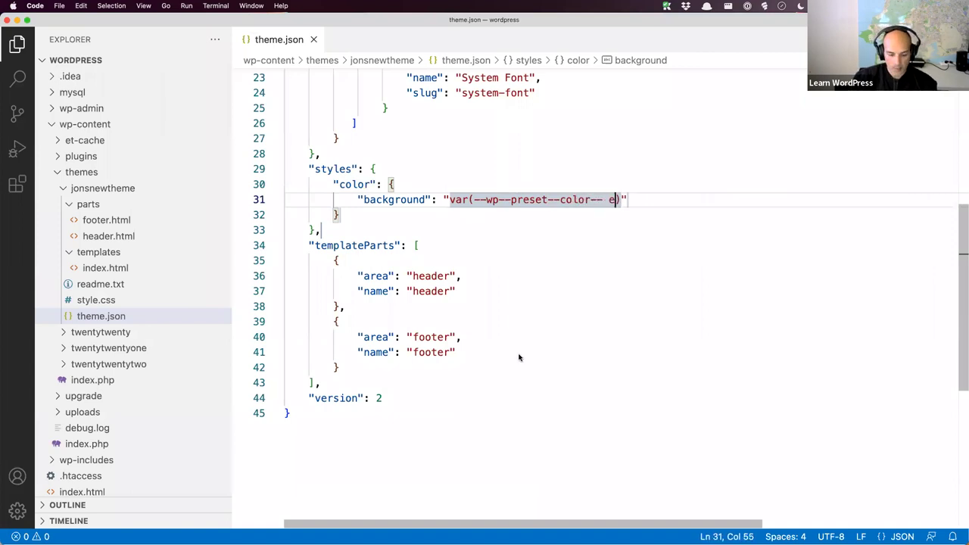
key(BackSpace)
key(BackSpace)
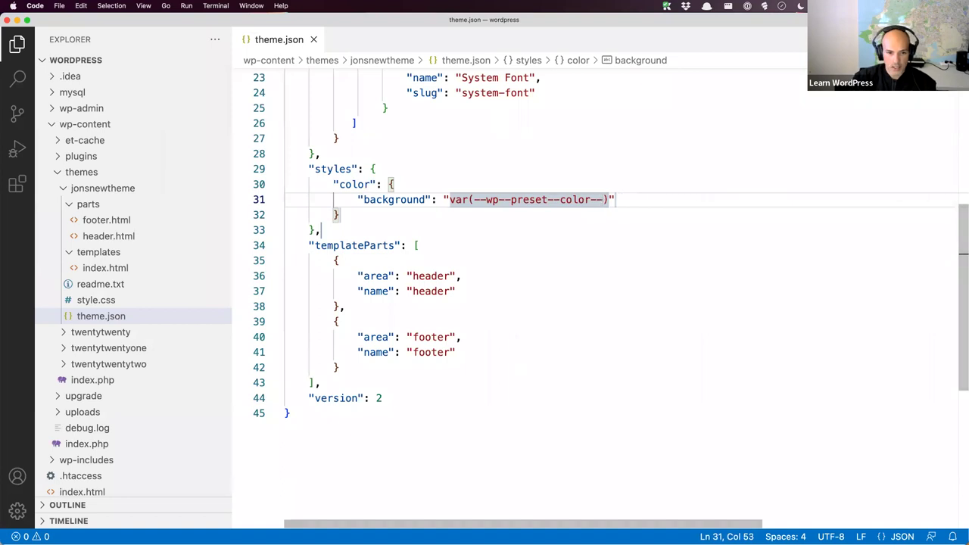
- Copy vivid-cyan-blue from the formatted JSON in the browser and append it to the variable inside var() in theme.json
key(super+Tab)
click(446, 255)
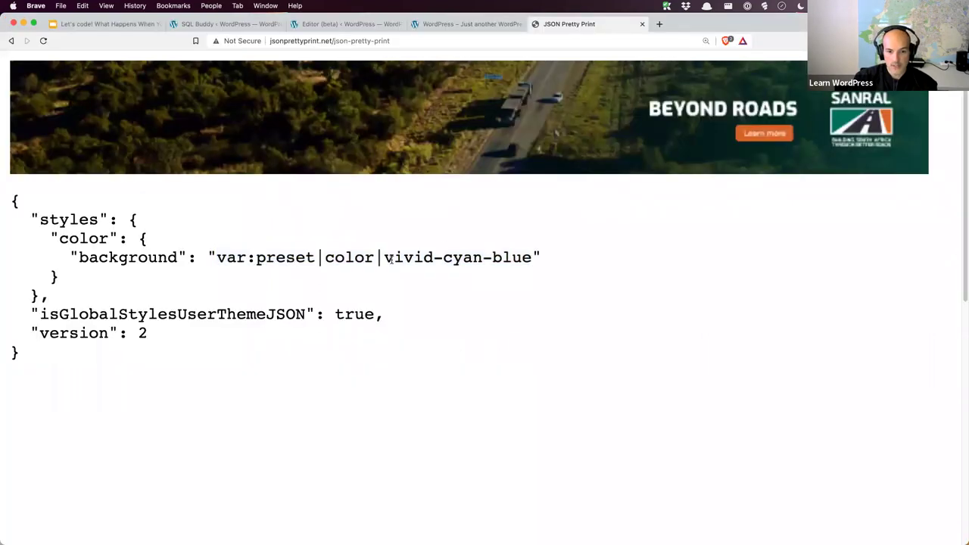
drag(385, 259, 533, 257)
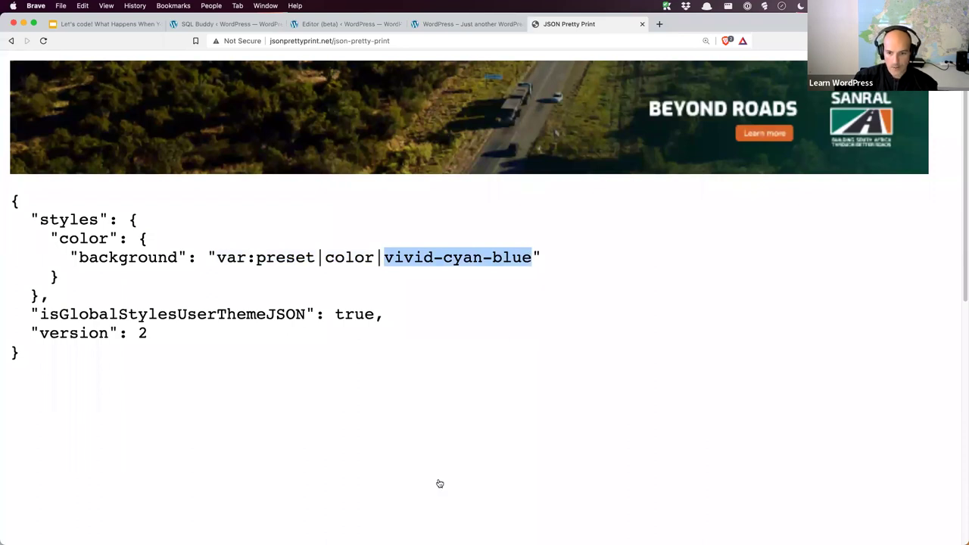
key(super+Tab)
key(super+v)
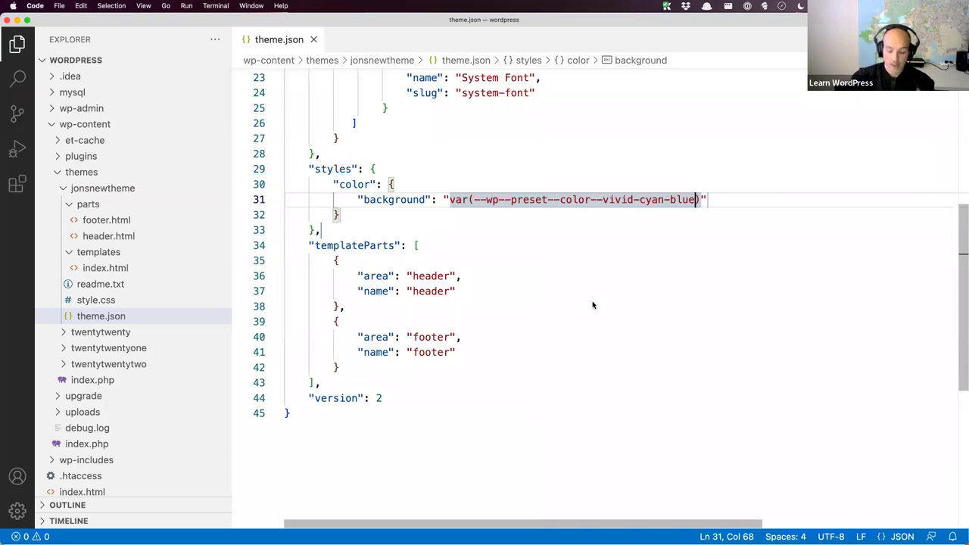
- Copy var:preset|color|vivid-cyan-blue from the formatted JSON and replace the background value in theme.json with it
key(super+Tab)
click(269, 258)
drag(217, 258, 537, 268)
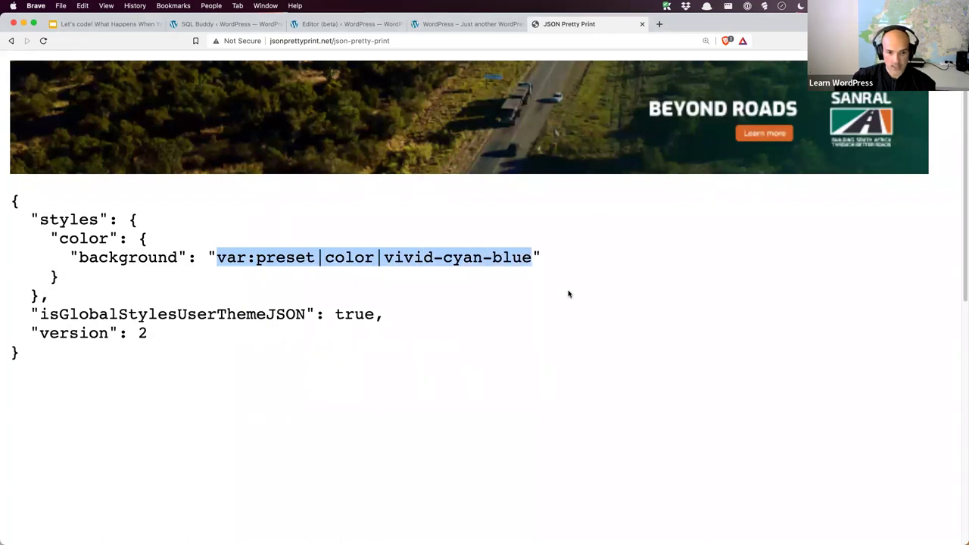
key(super+Tab)
mouse_move(700, 200)
mouse_down()
mouse_move(451, 200)
mouse_move(704, 200)
mouse_up()
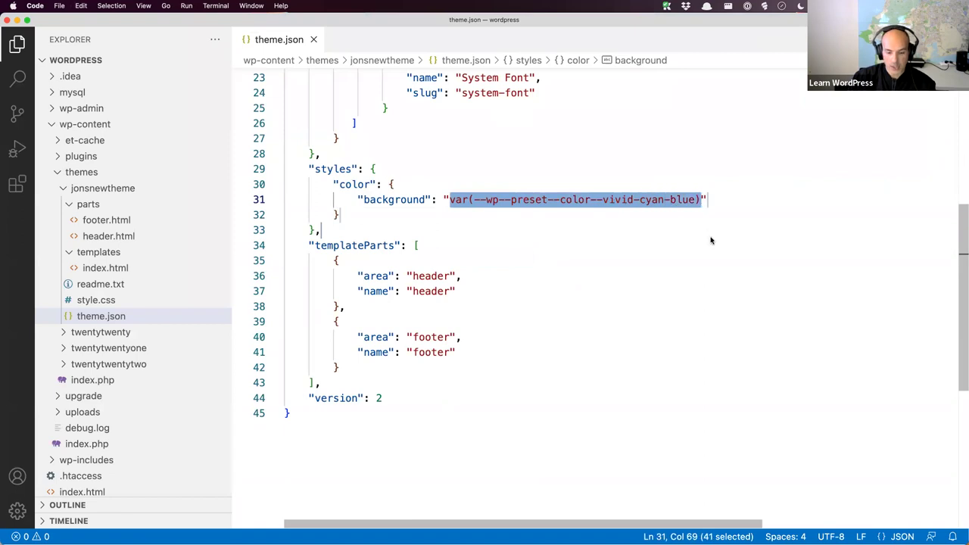
key(super+v)
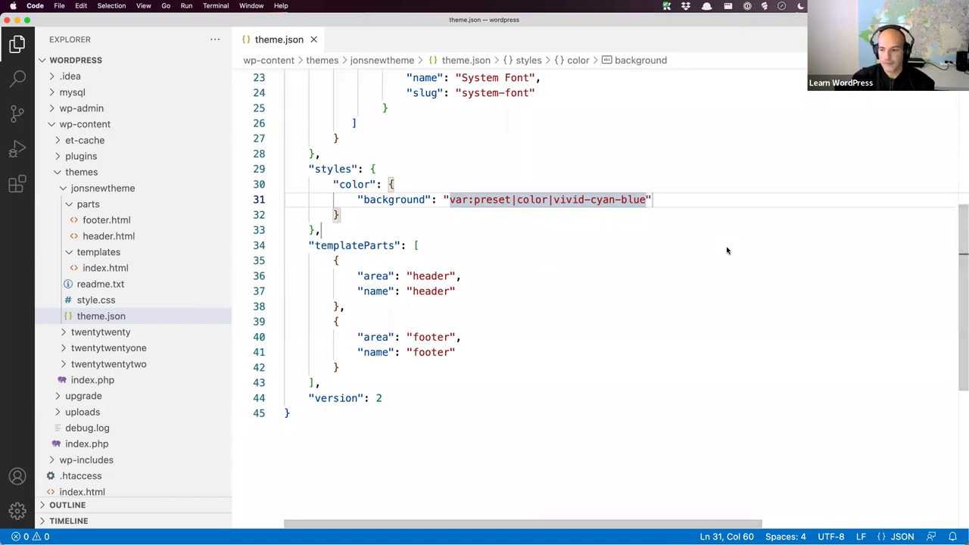
- Switch to the browser and open the page source of the wordpress.test front page
key(super+Tab)
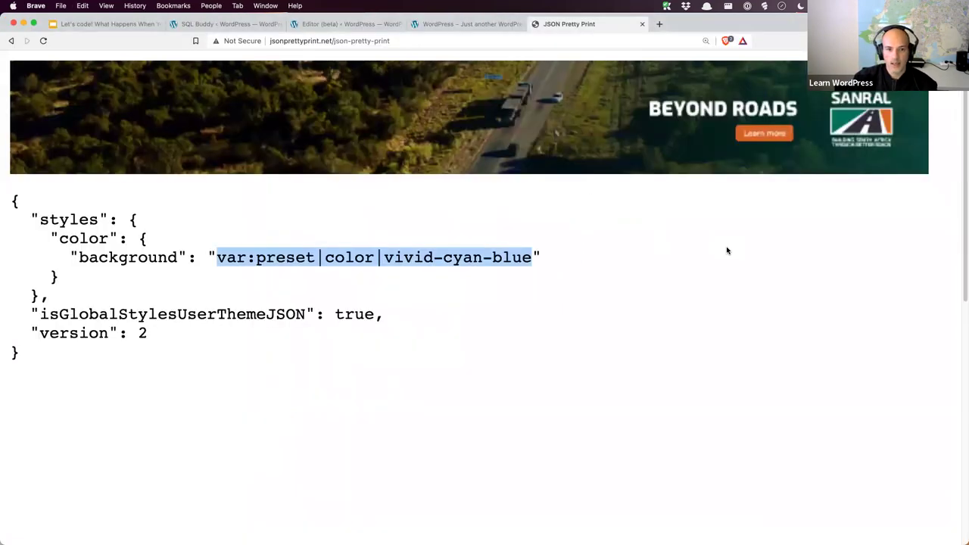
click(351, 28)
click(252, 27)
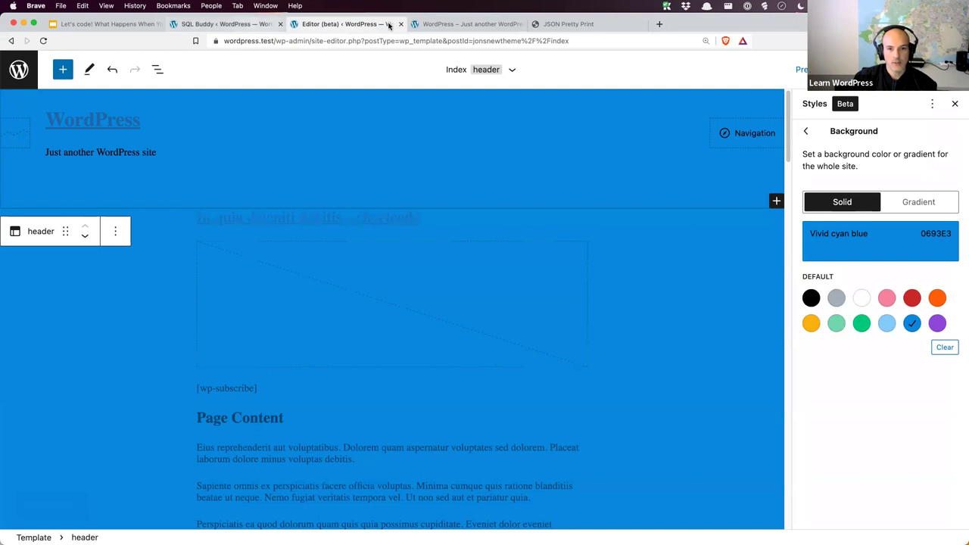
key(super+4)
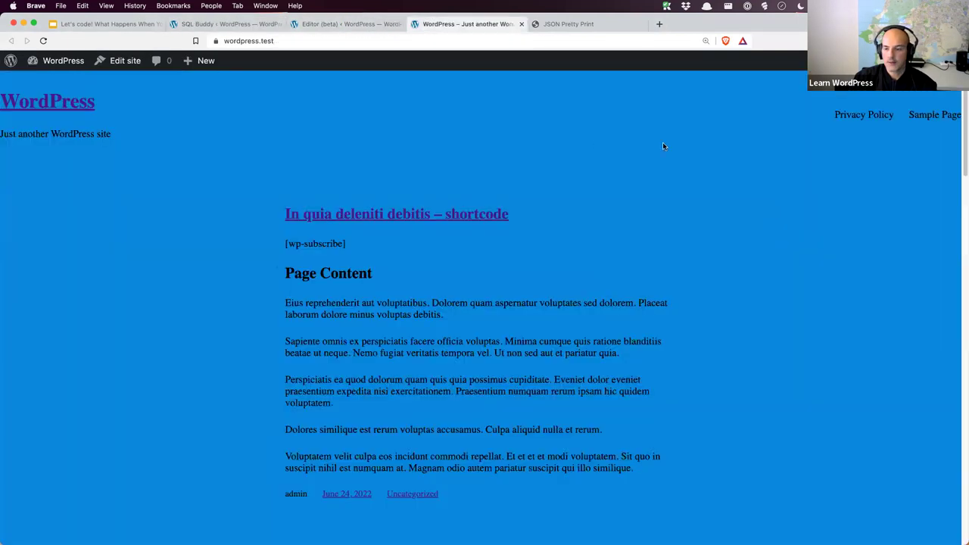
right_click(590, 139)
click(644, 268)
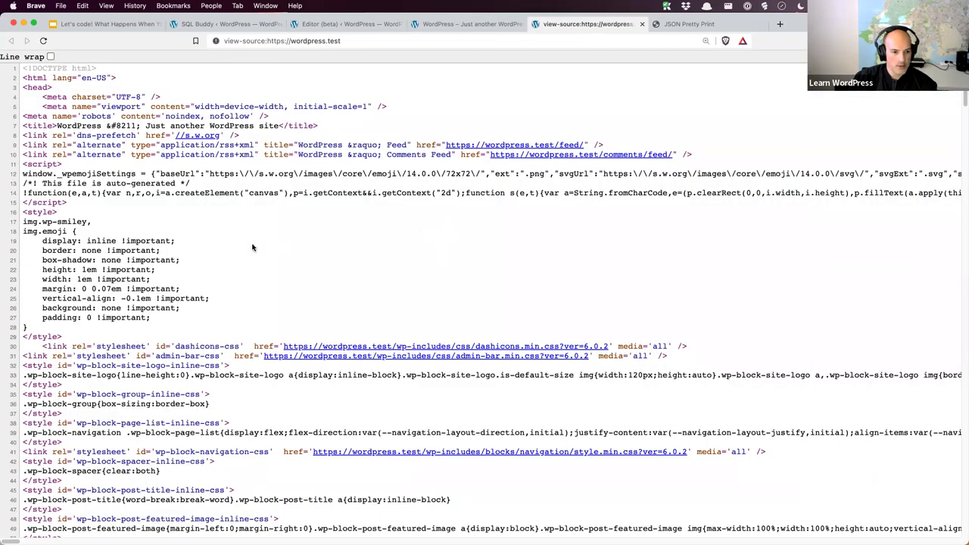
- Examine the page source for CSS variables, highlighting var( --wp--style--block-gap in the wp-container-2 style
scroll(252, 247, down, 6)
scroll(252, 247, down, 8)
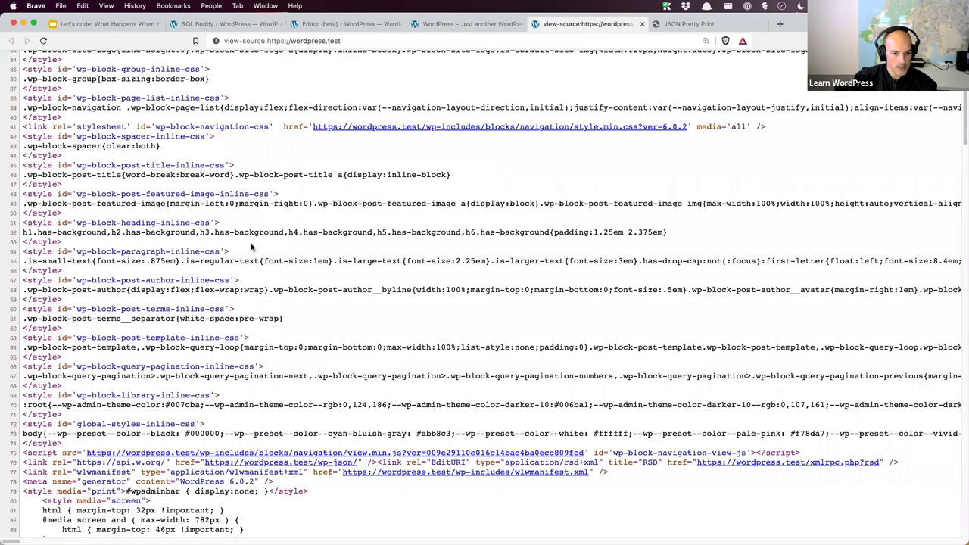
scroll(253, 247, down, 6)
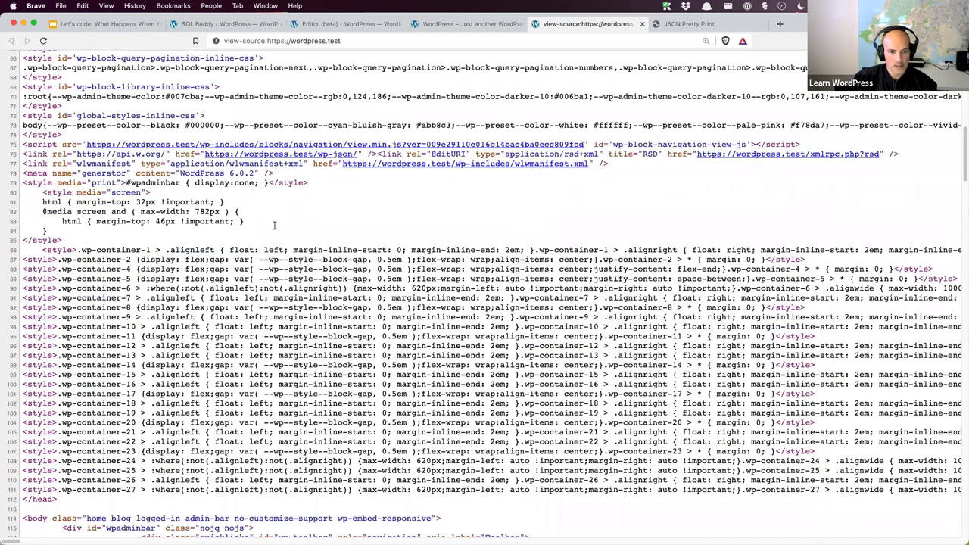
drag(368, 217, 233, 217)
scroll(320, 228, down, 1)
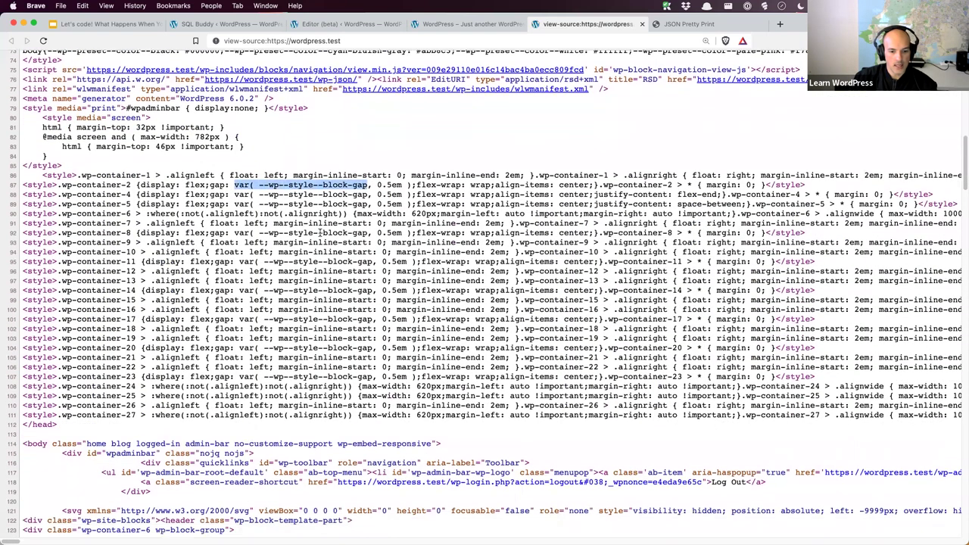
scroll(320, 230, down, 7)
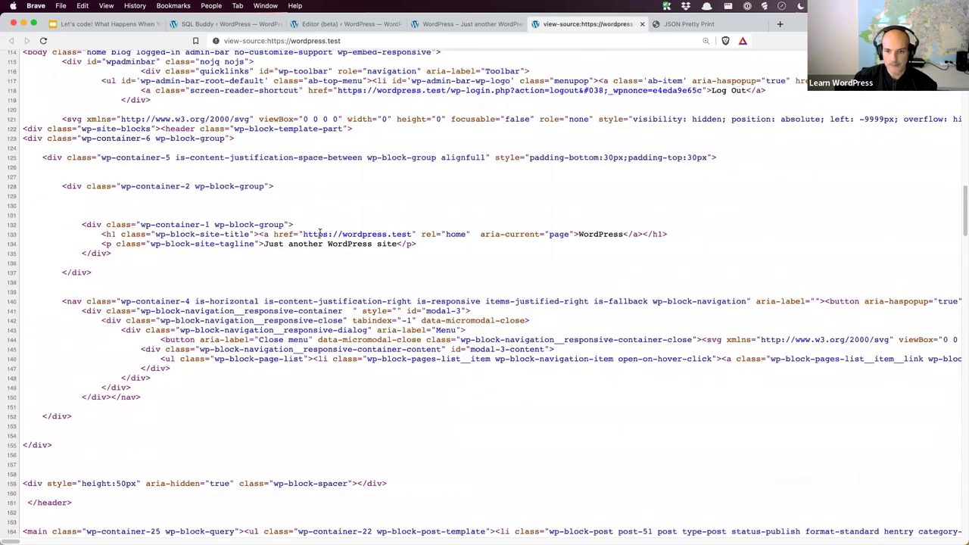
scroll(362, 288, up, 7)
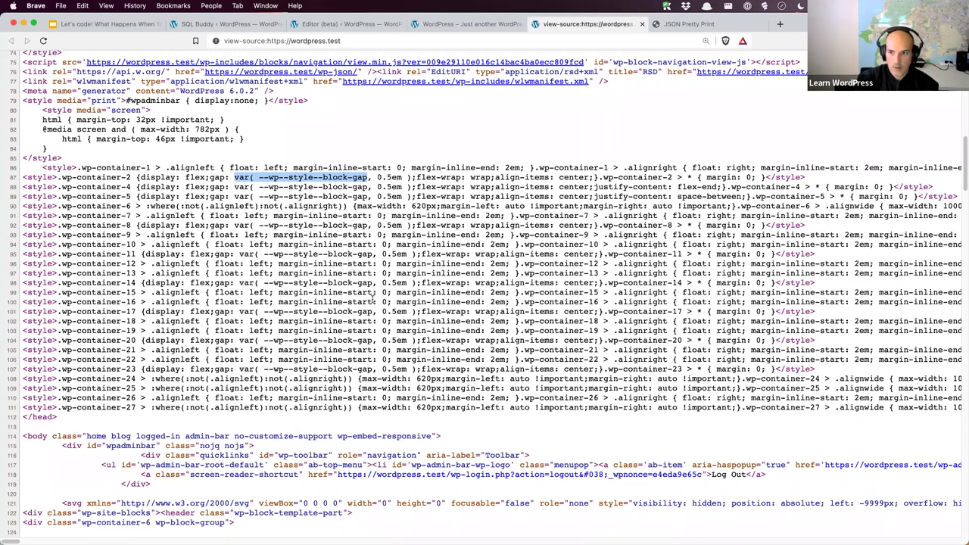
click(255, 302)
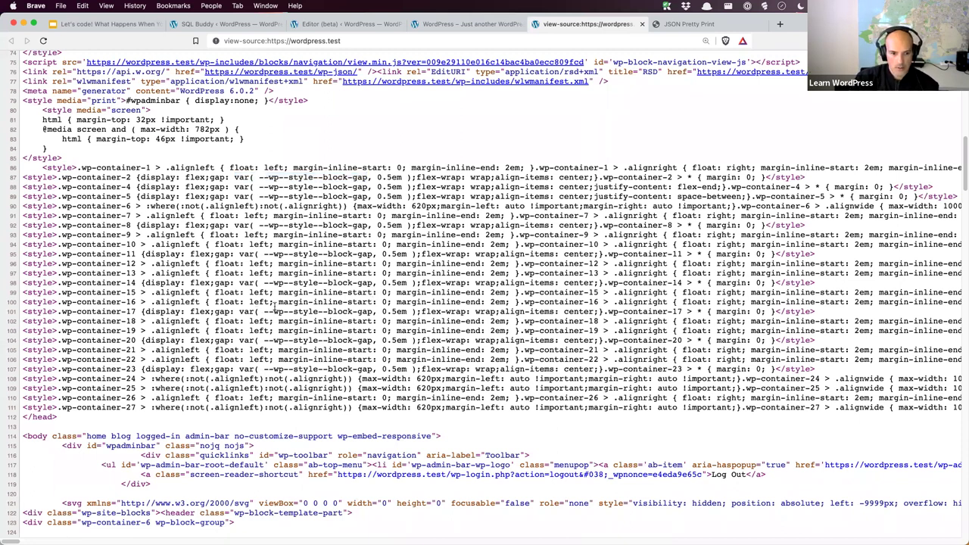
- Search the page source for --wp--preset and copy the variable name --wp--preset--color--pale-cyan-blue
key(super+f)
text(--wp-p)
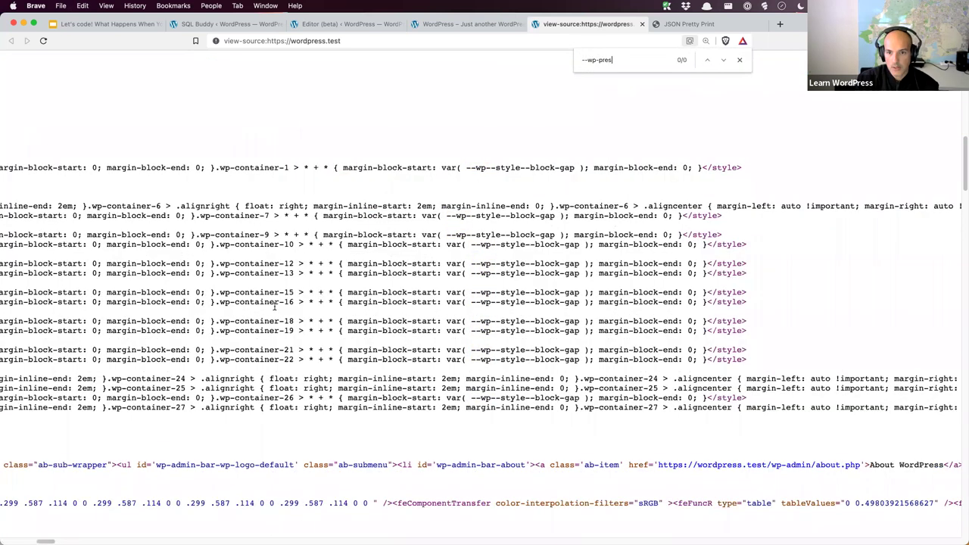
key(BackSpace)
text(-preset-c)
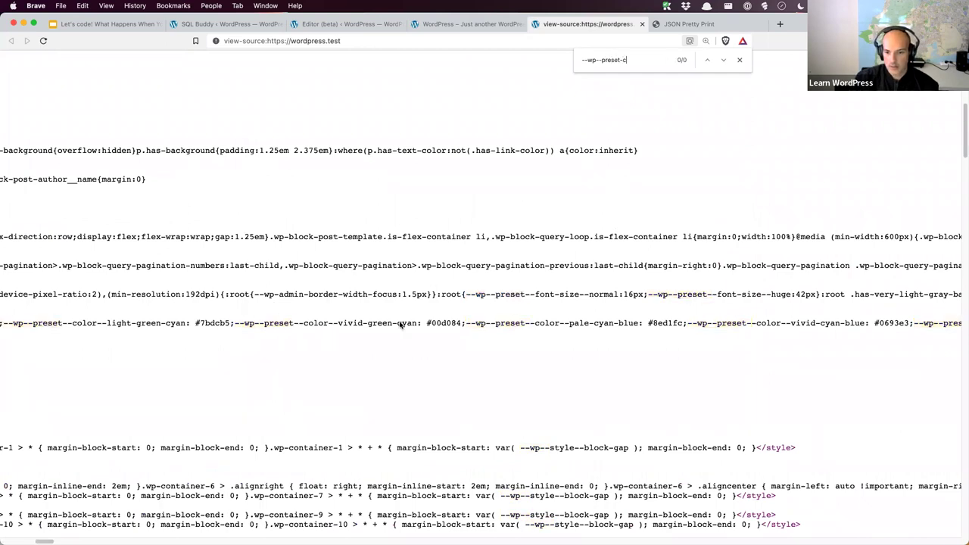
drag(640, 323, 470, 331)
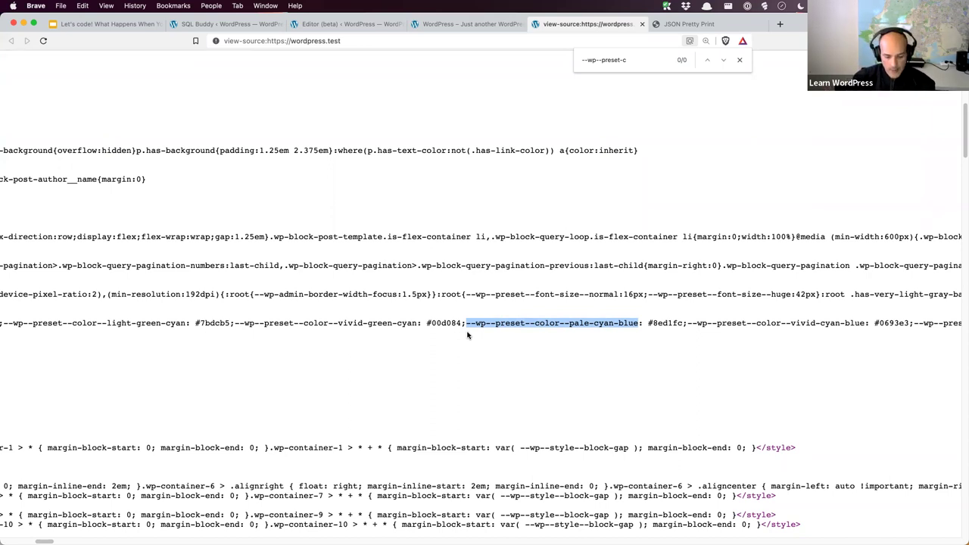
right_click(511, 322)
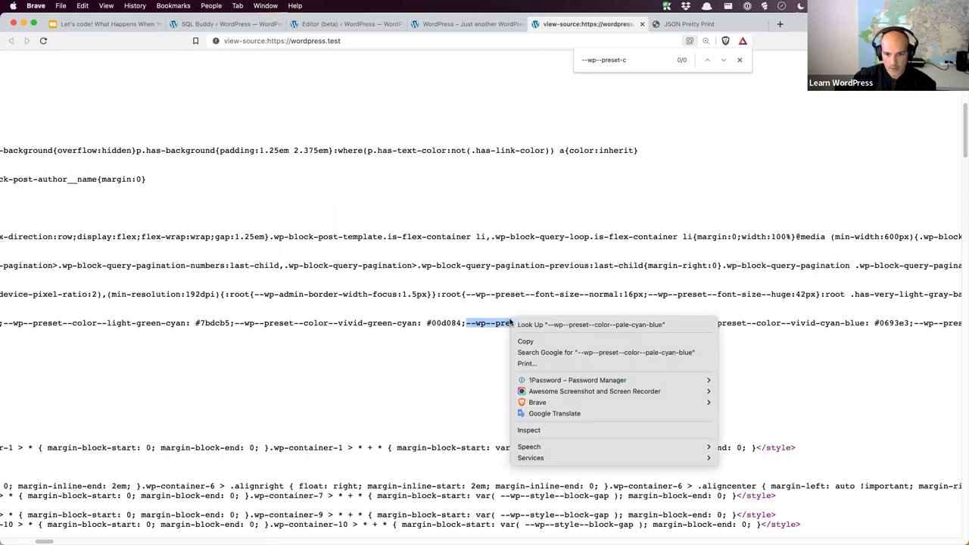
click(525, 341)
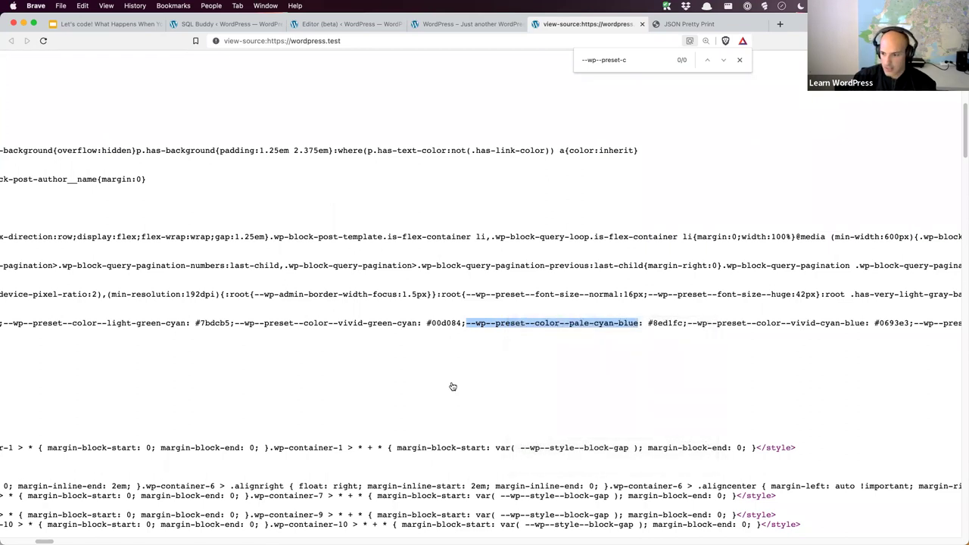
- Paste --wp--preset--color--pale-cyan-blue on a new line below the background property in theme.json and indent it beneath the value
key(super+Tab)
click(652, 201)
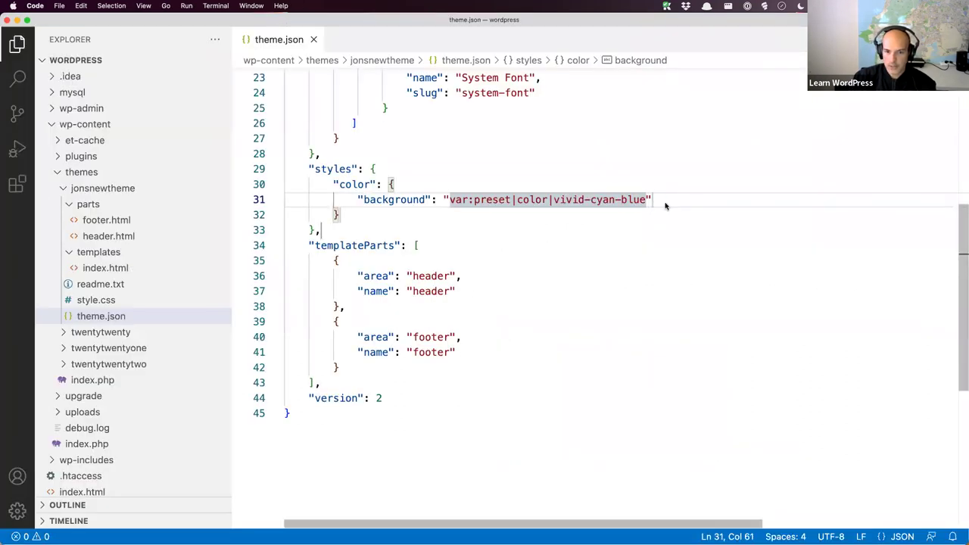
key(Return)
key(super+v)
key(super+Left)
key(Tab)
key(Tab)
key(Tab)
key(Tab)
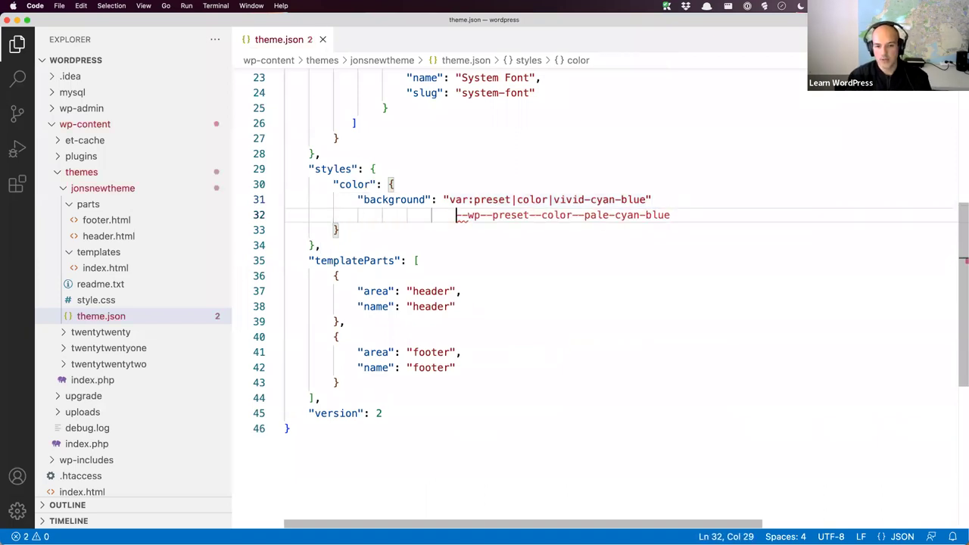
- Wrap the variable name below the background property in var(), giving var(--wp--preset--color--pale-cyan-blue)
text(var()
key(BackSpace)
text(())
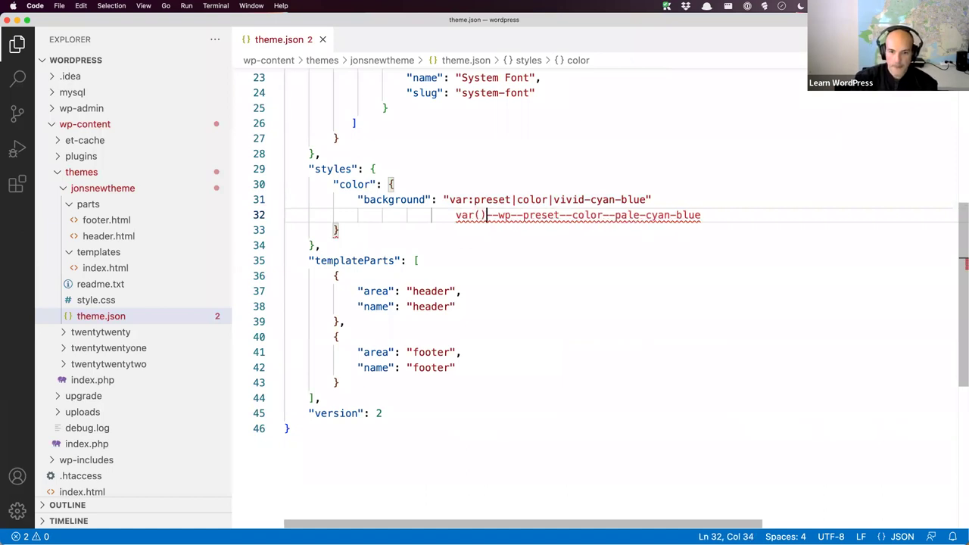
key(shift+End)
key(super+x)
key(Left)
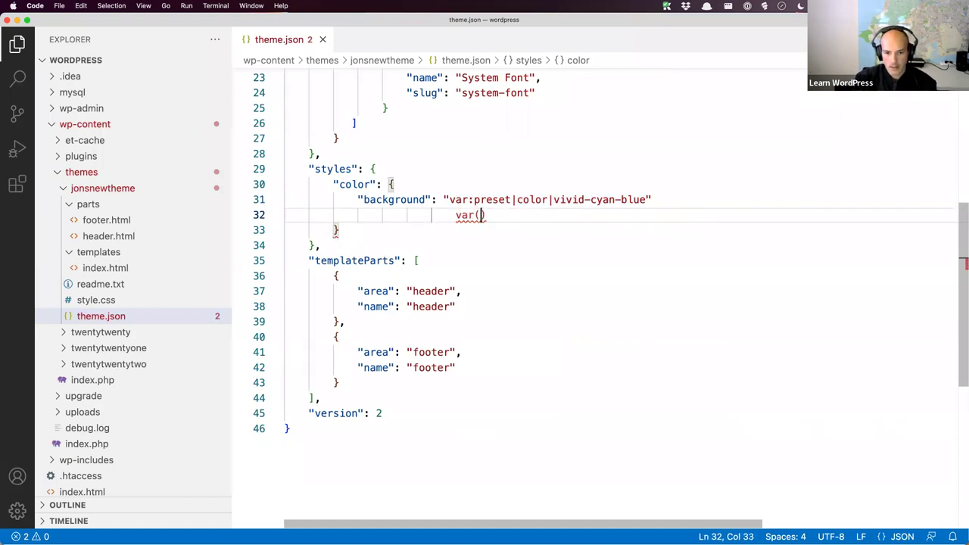
key(super+v)
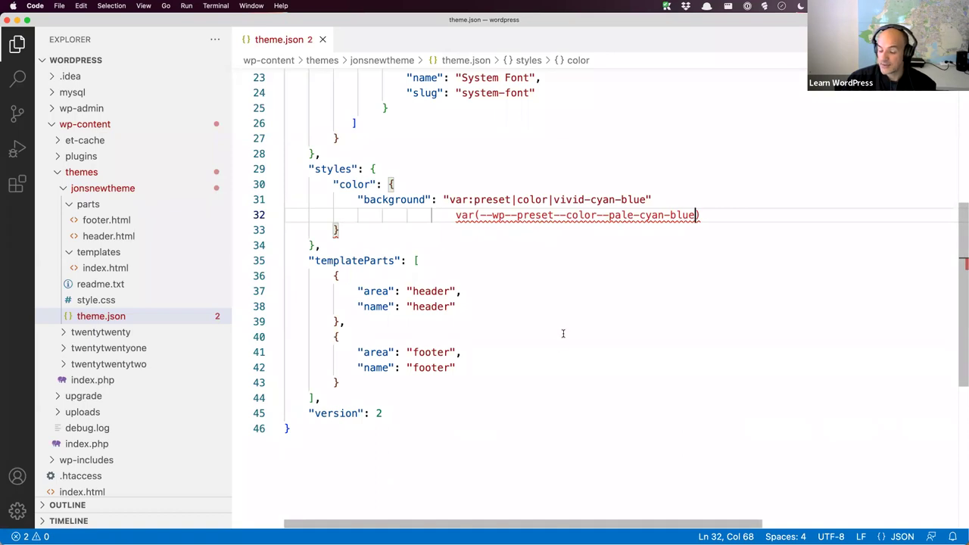
- Highlight the variable name in theme.json and its declaration --wp--preset--color--pale-cyan-blue: #8ed1fc; in the browser's page source
drag(480, 215, 697, 216)
click(688, 244)
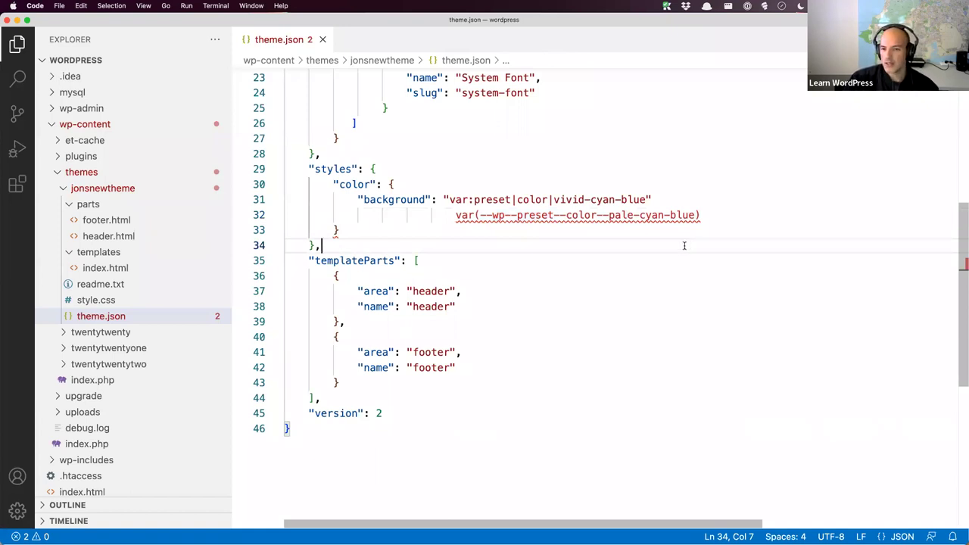
drag(480, 215, 695, 218)
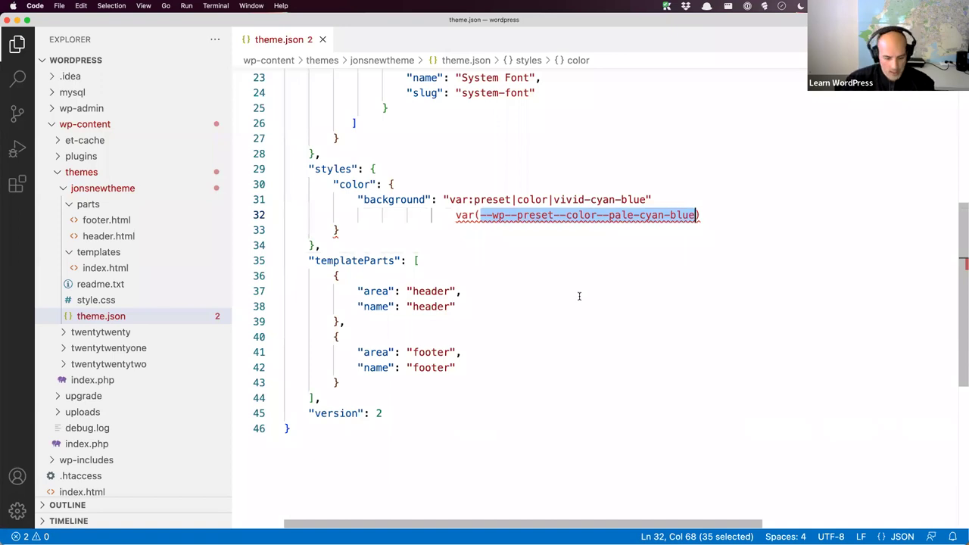
key(super+Tab)
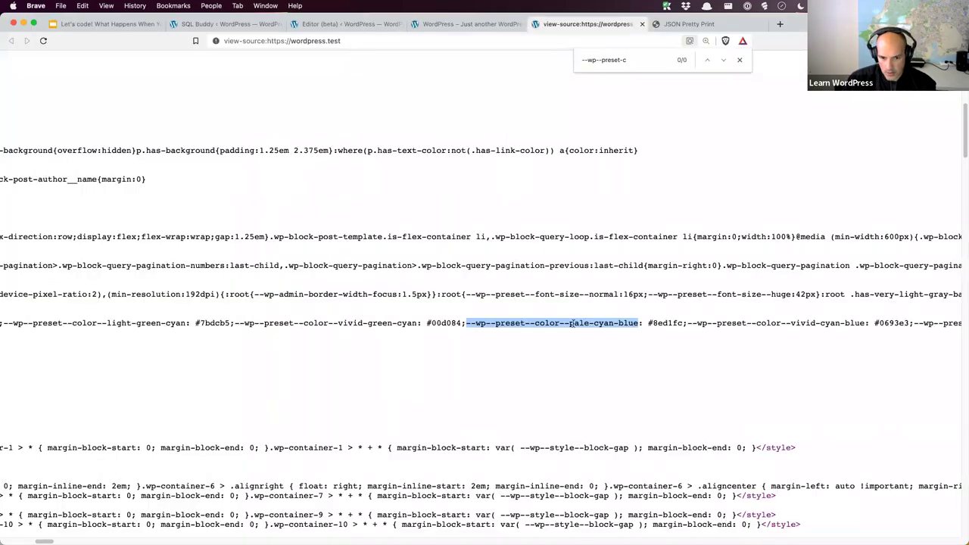
click(472, 322)
drag(687, 323, 466, 325)
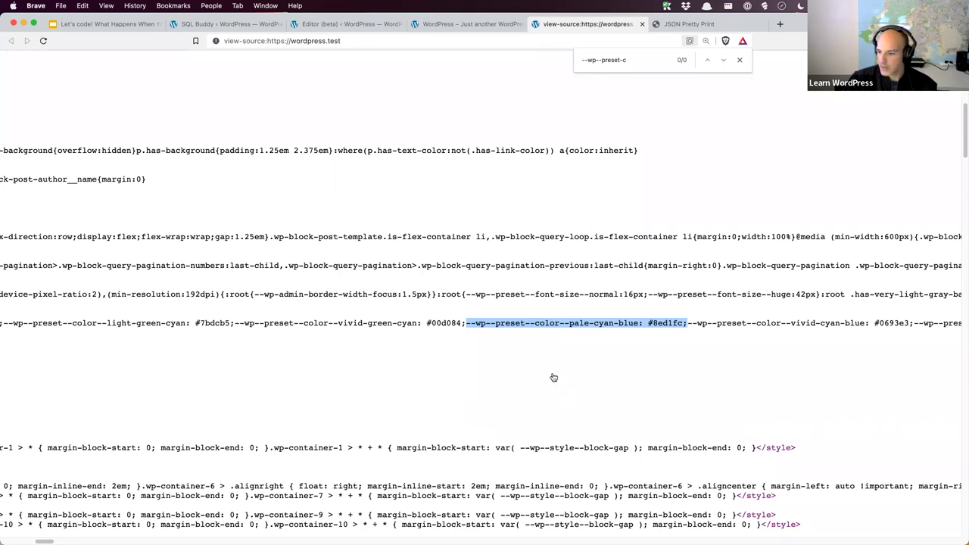
- Return to theme.json and replace the background value with var(--wp--preset--color--pale-cyan-blue), cut from the line below
key(super+Tab)
click(704, 215)
text())
drag(703, 215, 456, 217)
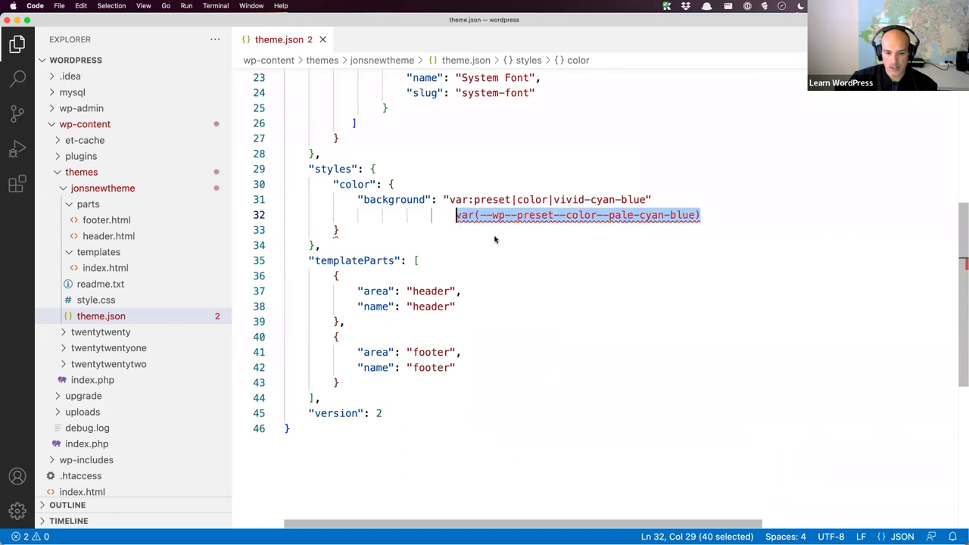
key(super+x)
drag(452, 199, 648, 200)
key(super+v)
- Remove the leftover indented blank line below the background property
click(400, 215)
click(358, 215)
key(BackSpace)
key(BackSpace)
key(BackSpace)
key(BackSpace)
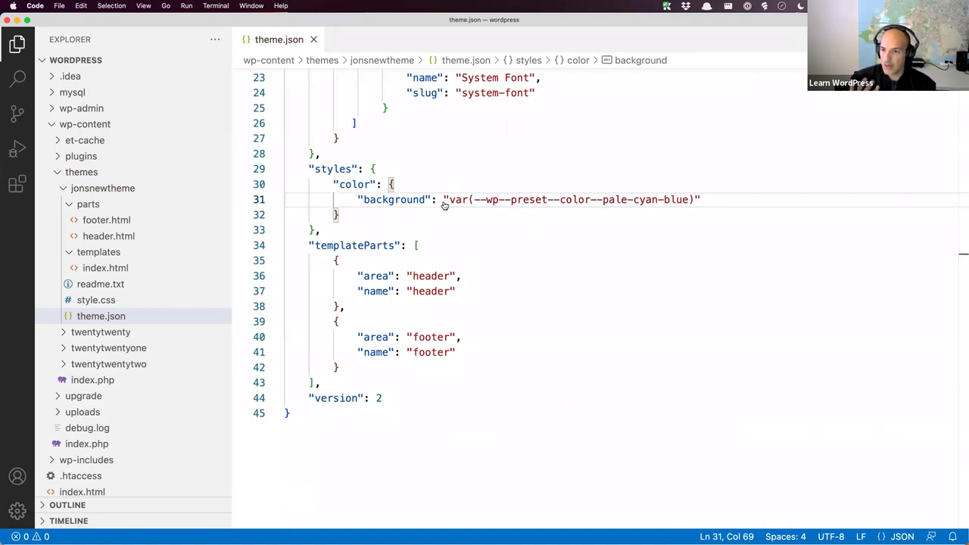
- Switch to SQL Buddy in the browser and examine record 207 of wp_posts, from its post_content down to post_type
key(super+Tab)
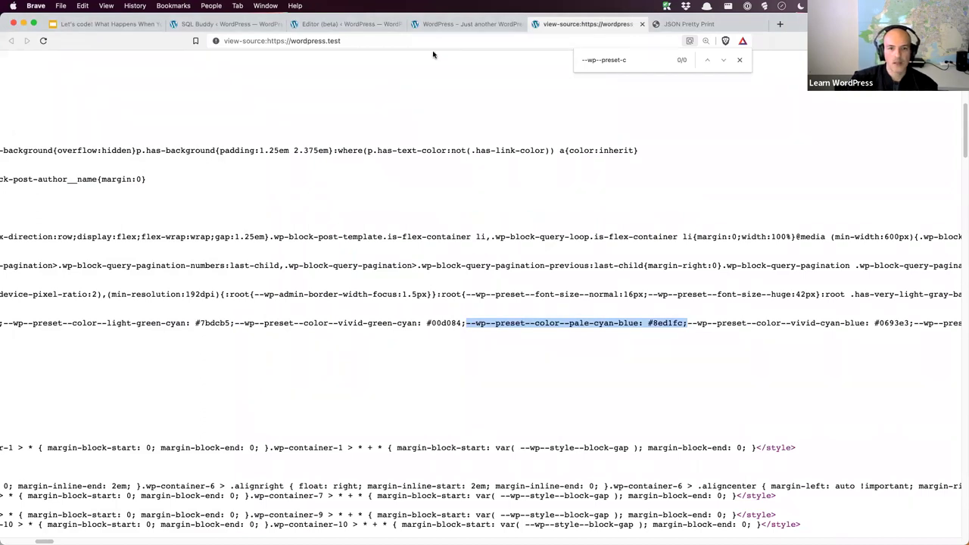
key(Escape)
key(super+2)
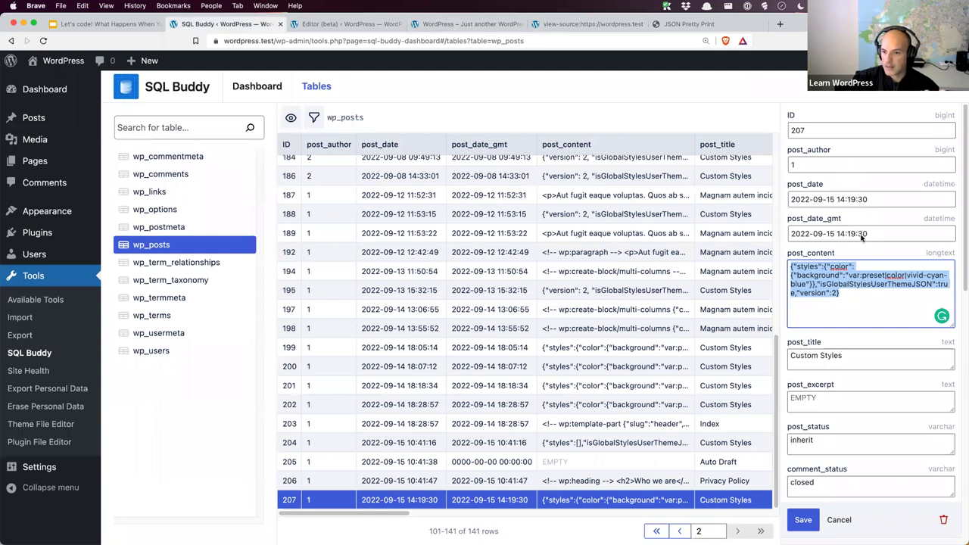
click(869, 294)
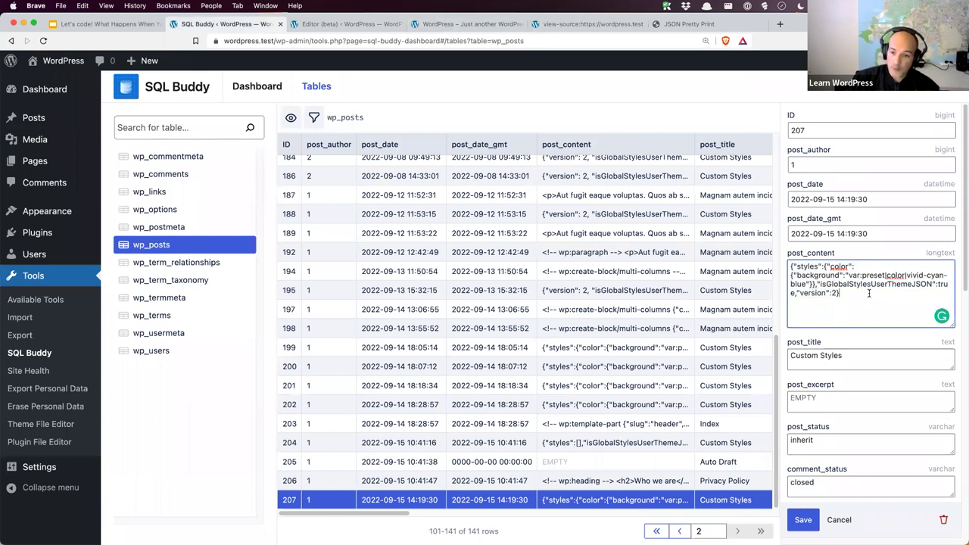
drag(838, 292, 782, 271)
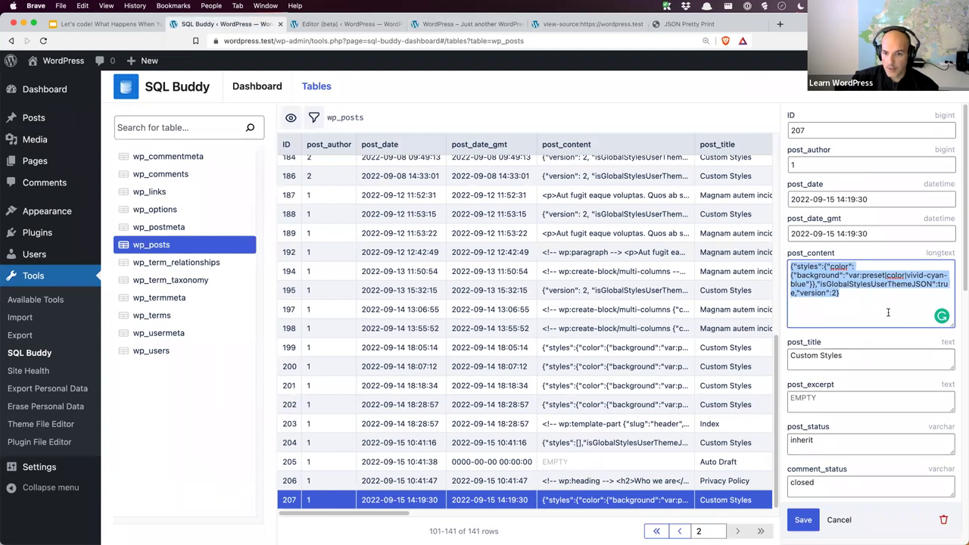
click(876, 356)
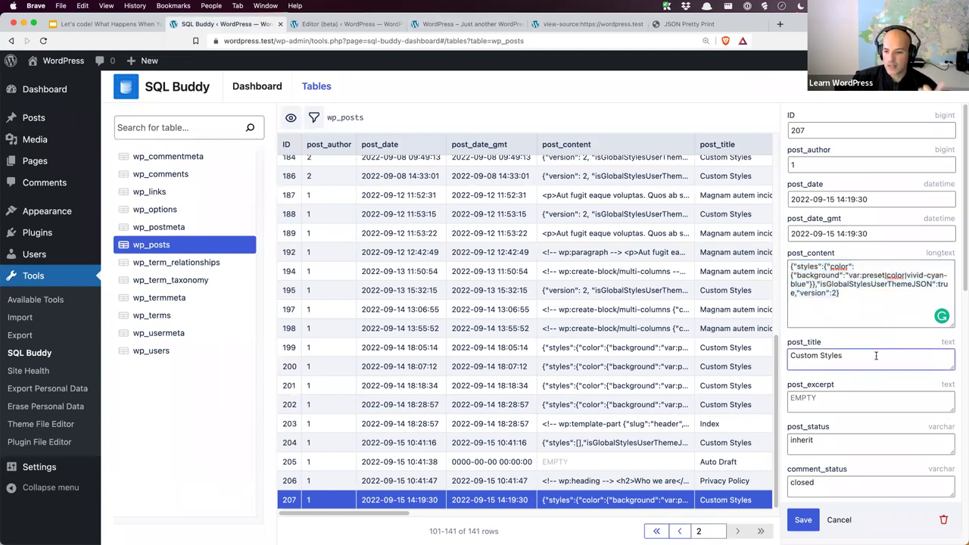
scroll(876, 356, down, 5)
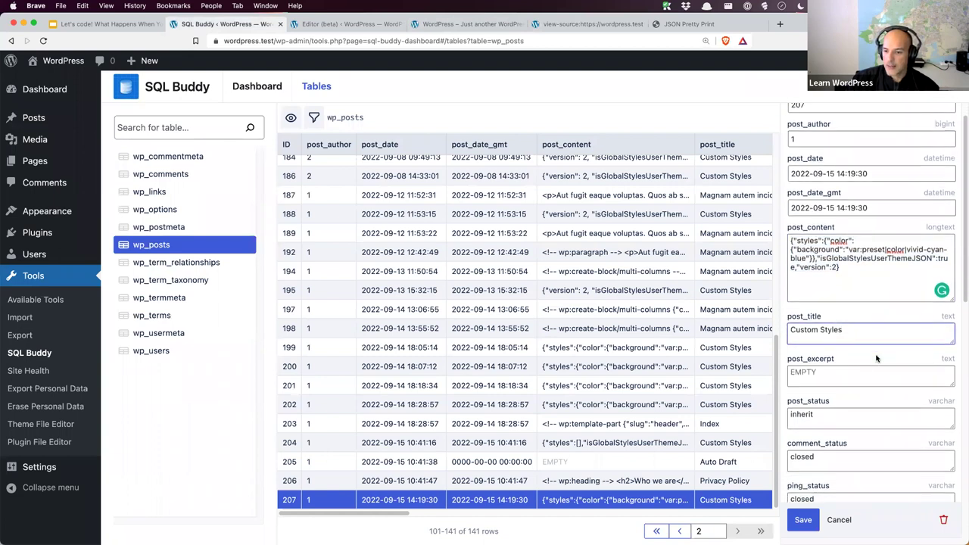
click(849, 349)
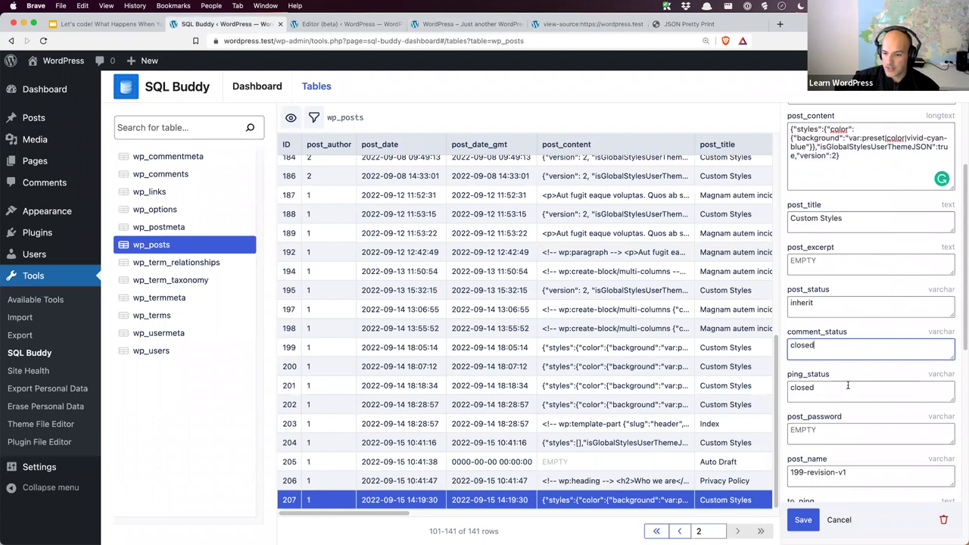
click(848, 385)
scroll(847, 385, down, 9)
scroll(848, 386, down, 4)
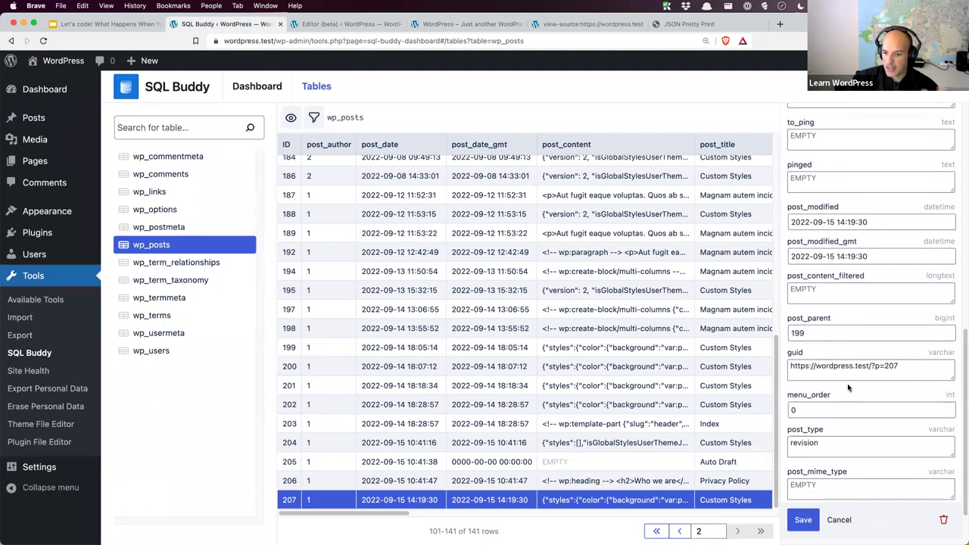
scroll(848, 388, down, 2)
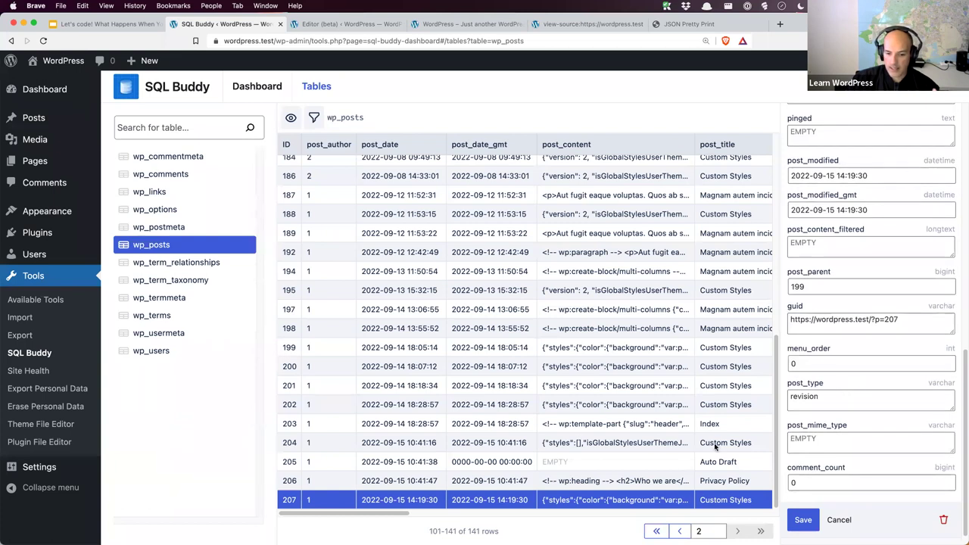
- Check records 206, 204 and 207 in wp_posts, and view the table's post_type column
click(489, 486)
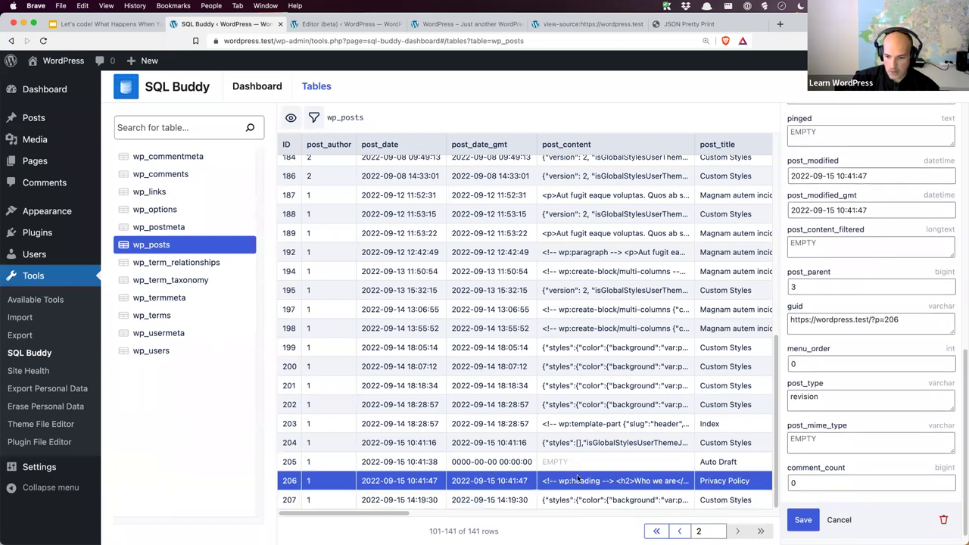
click(491, 446)
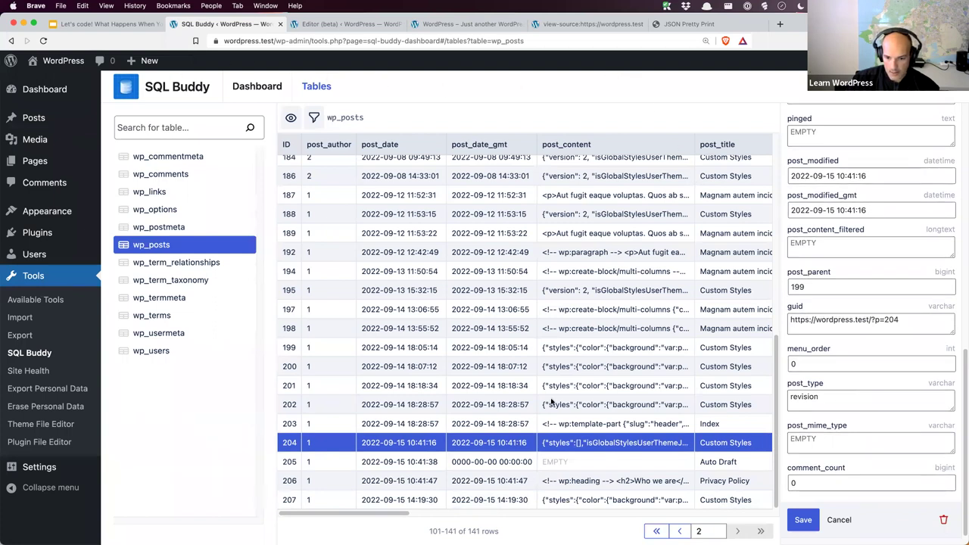
click(612, 502)
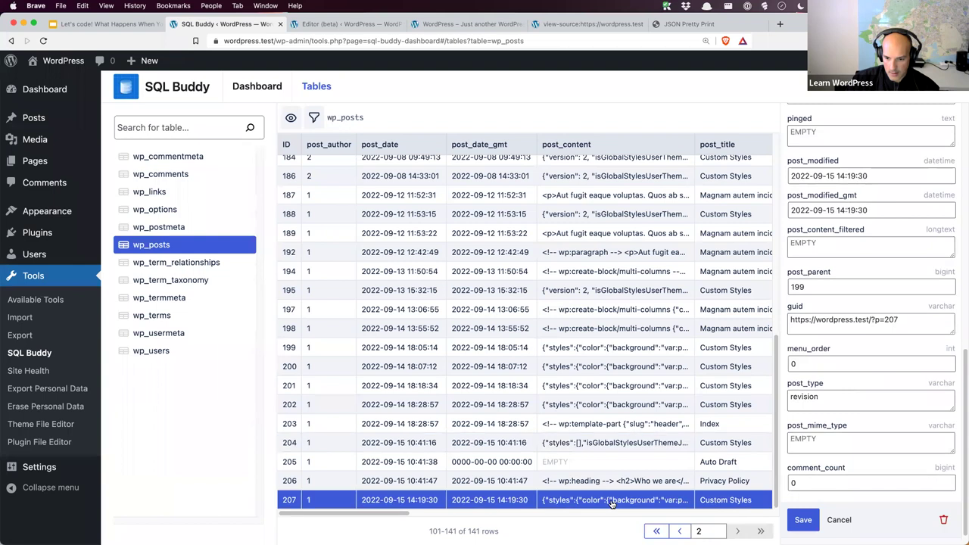
click(841, 521)
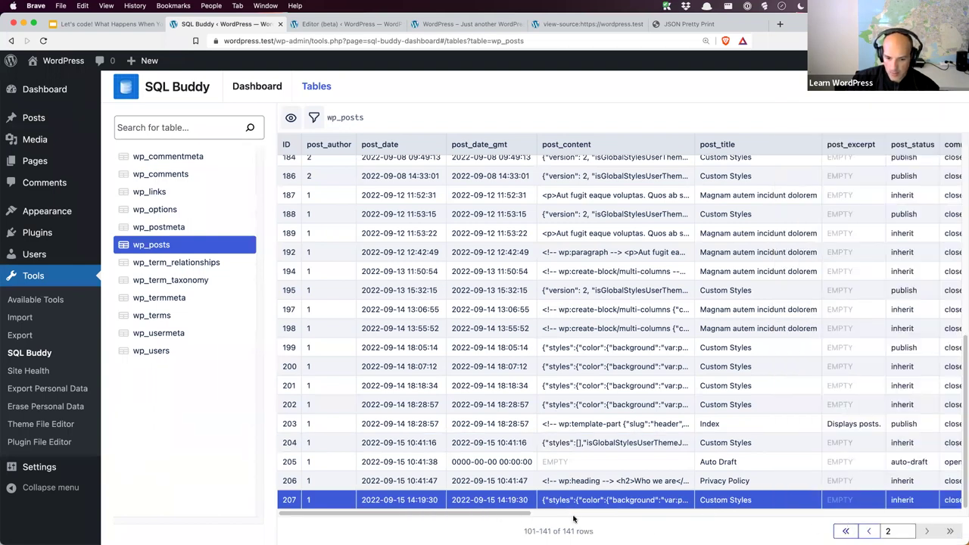
drag(445, 516, 595, 517)
scroll(720, 525, right, 10)
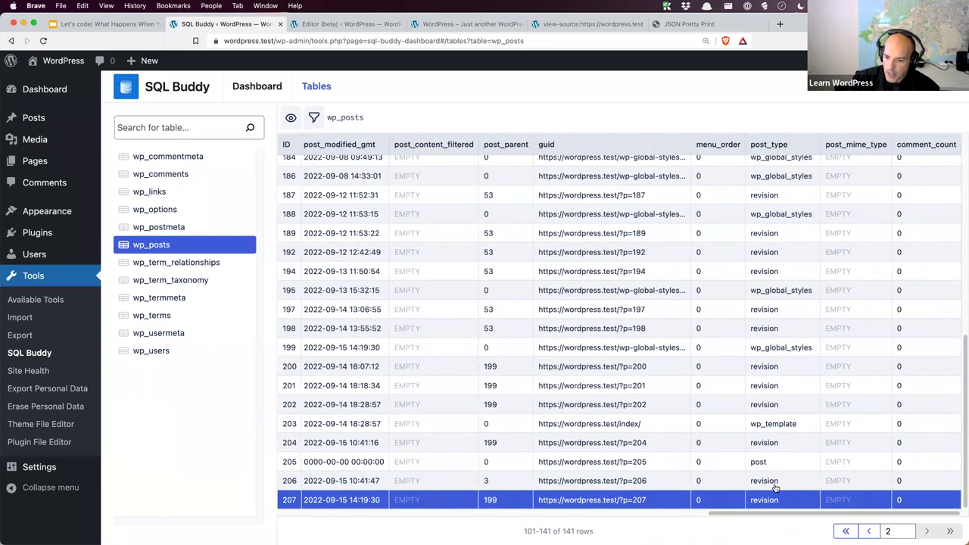
- Open record 199 and examine its post_type and guid, highlighting the theme name jonsnewtheme in the guid
click(781, 336)
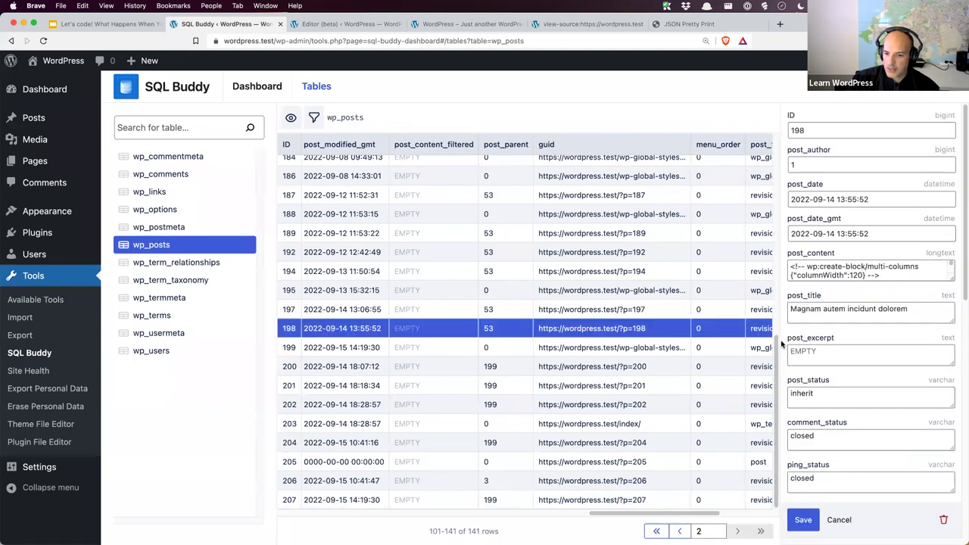
click(748, 349)
scroll(861, 367, down, 5)
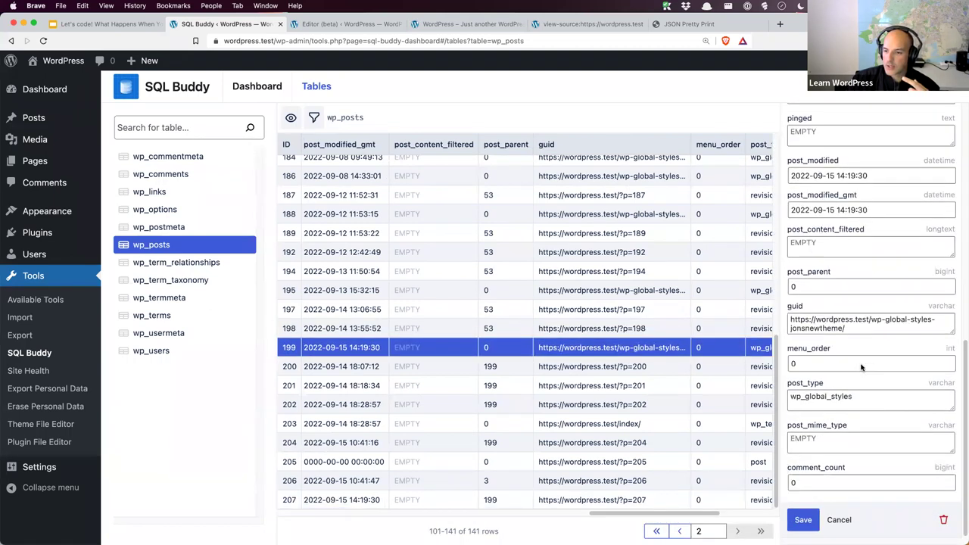
click(865, 397)
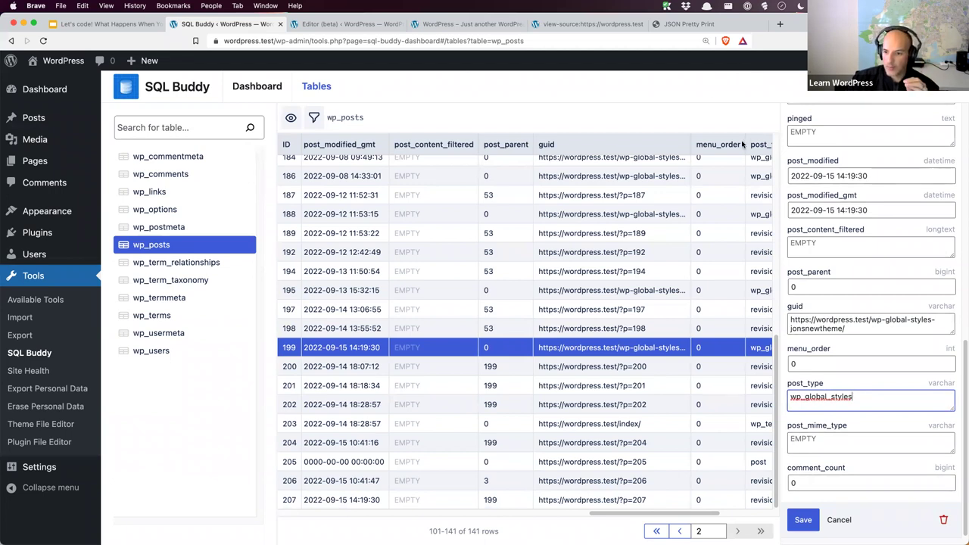
click(859, 328)
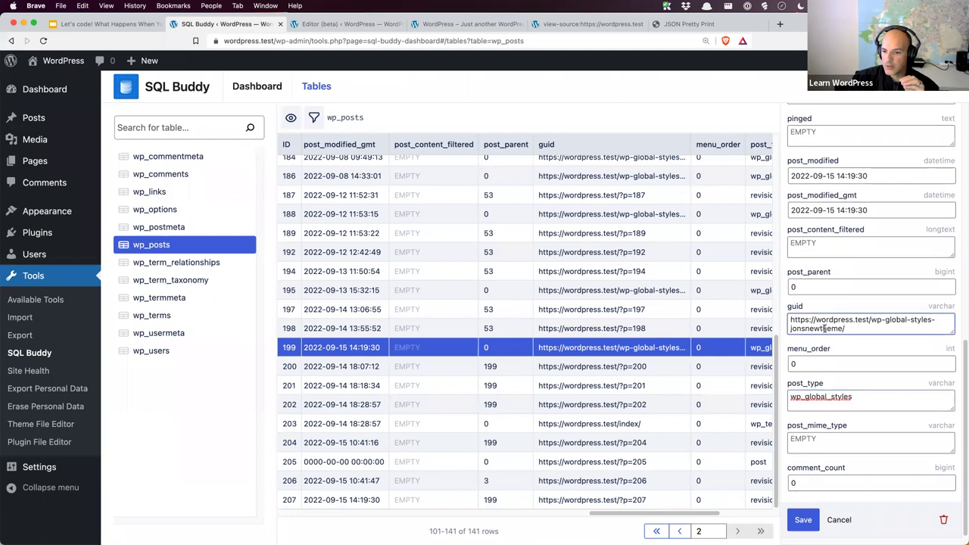
key(alt+shift+Left)
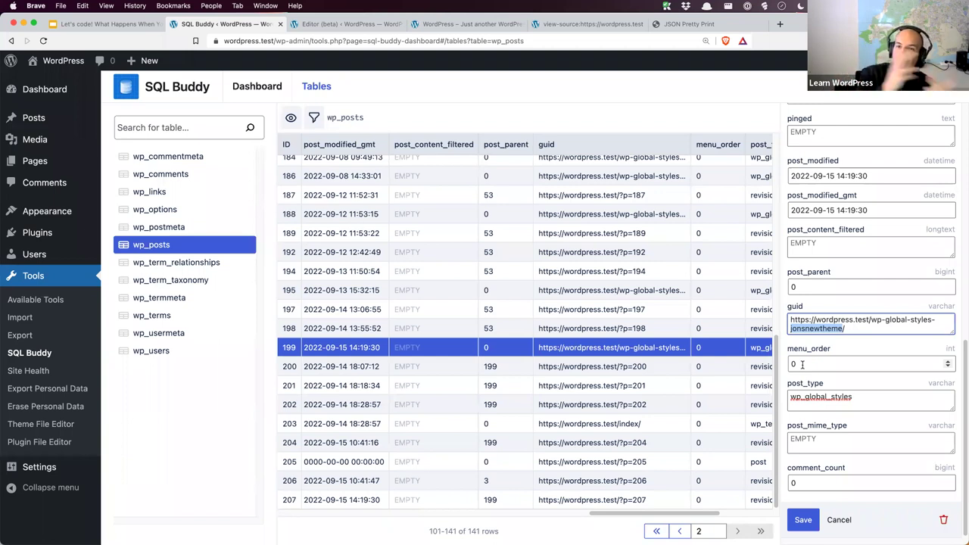
click(882, 396)
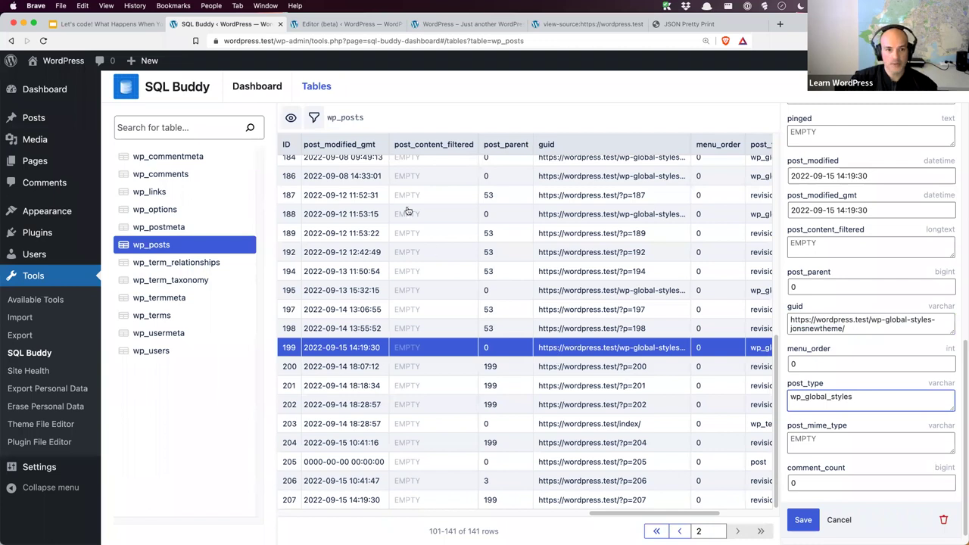
- Switch to the site editor and insert a Quote block into the Index template at the Query Loop's level
click(347, 23)
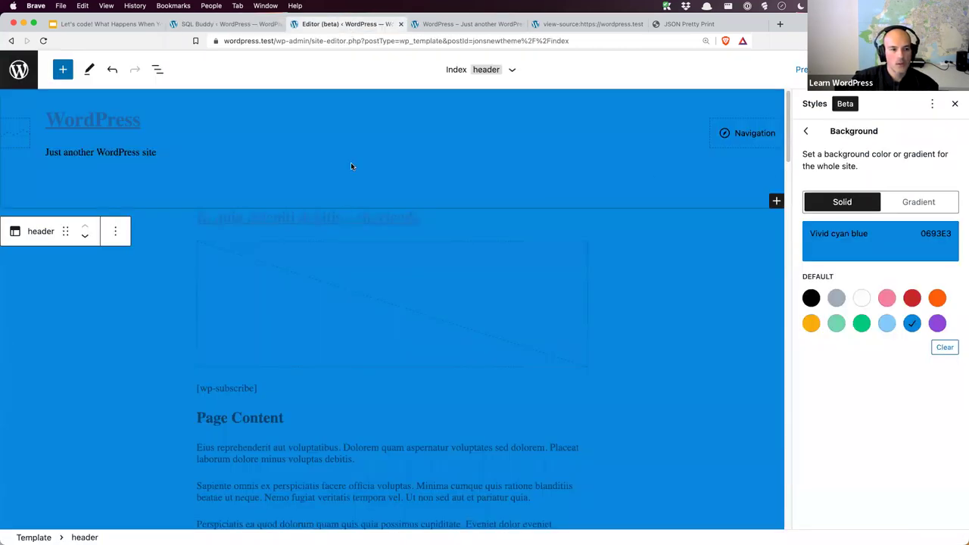
click(441, 216)
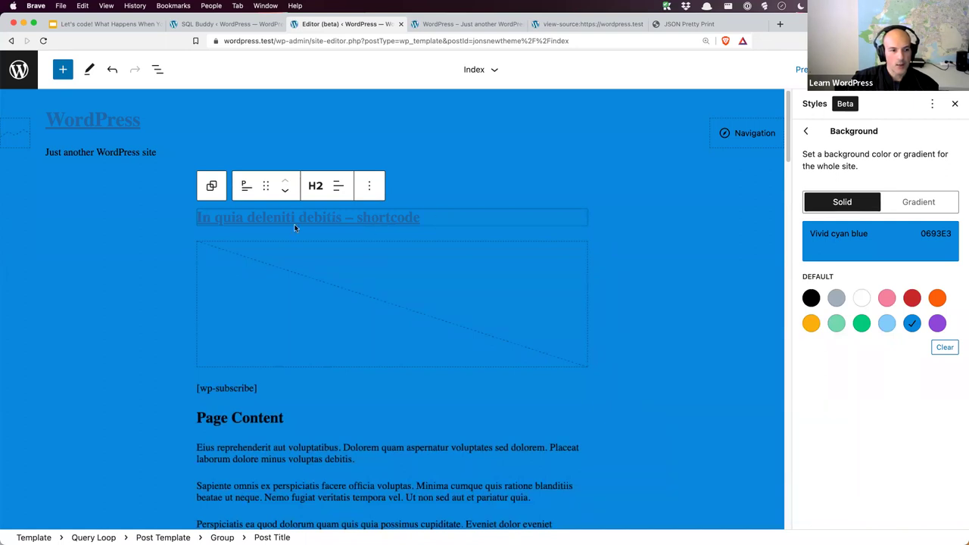
click(166, 225)
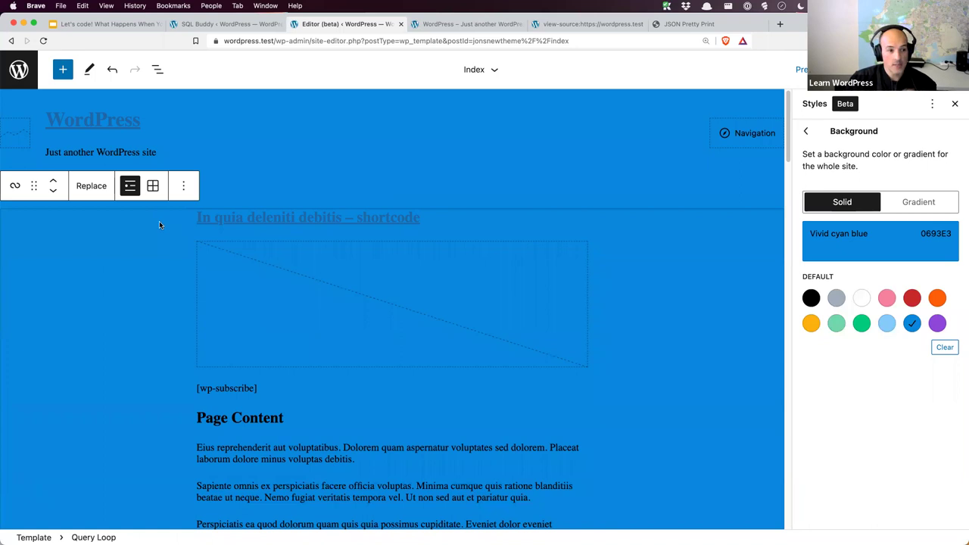
click(64, 75)
mouse_move(46, 217)
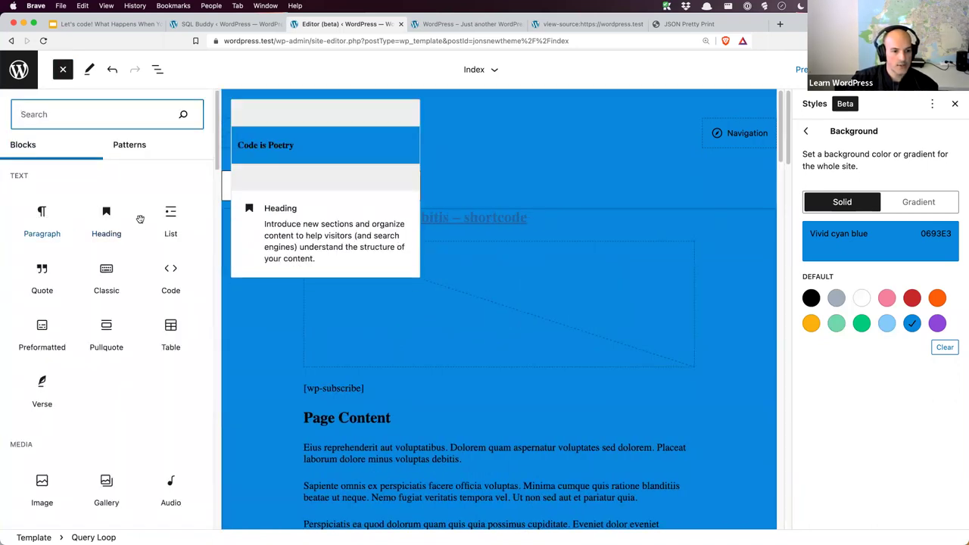
click(46, 269)
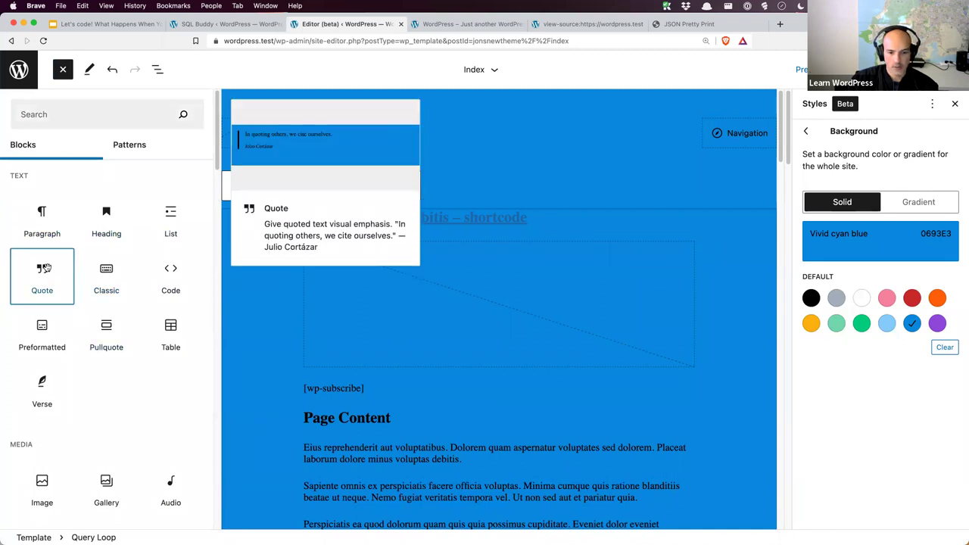
scroll(358, 353, down, 10)
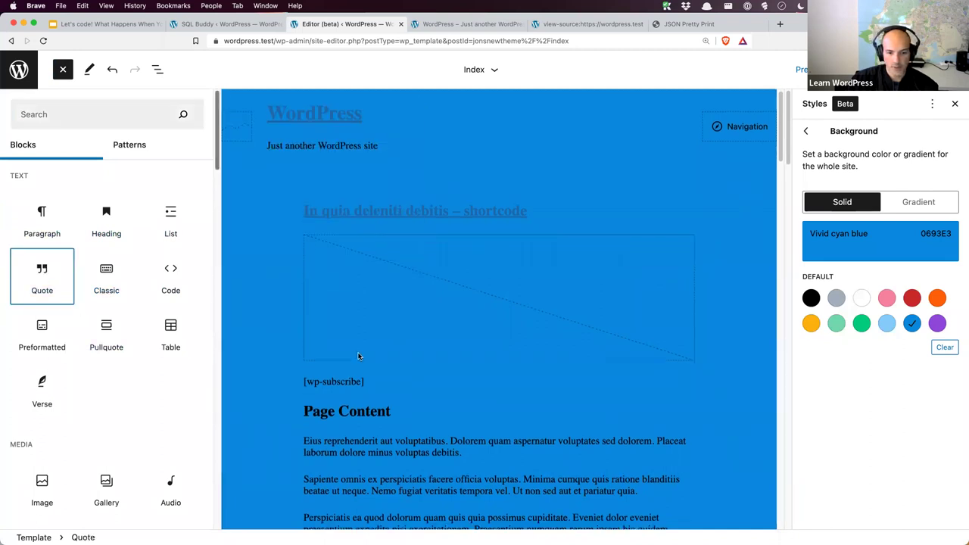
- Move the Quote block up to the very top of the Index template and set the site background to Light green cyan
scroll(359, 356, down, 10)
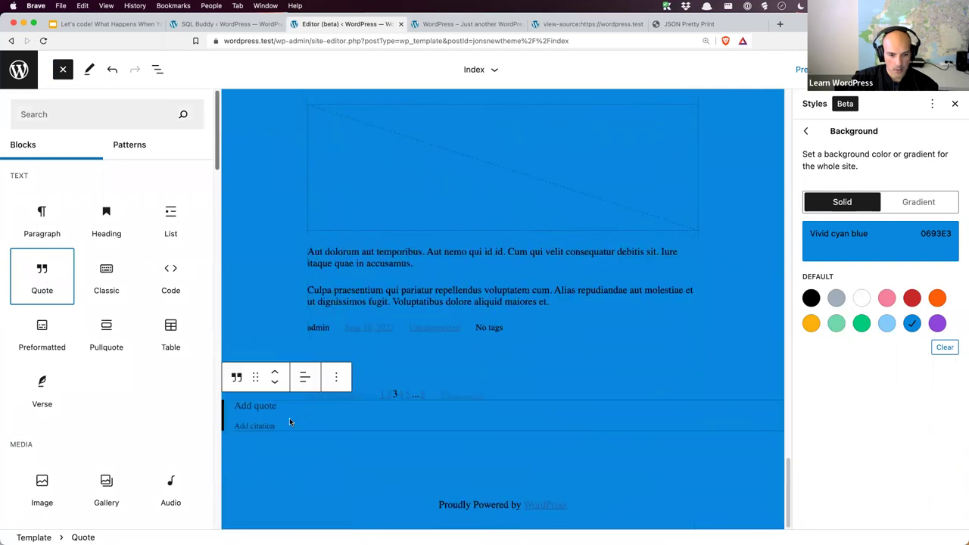
click(275, 374)
click(52, 374)
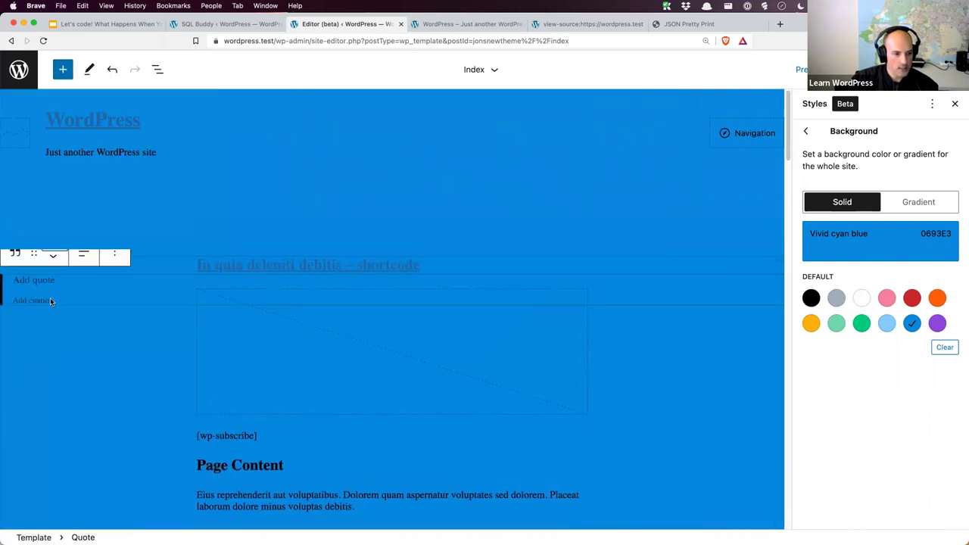
click(52, 252)
click(53, 182)
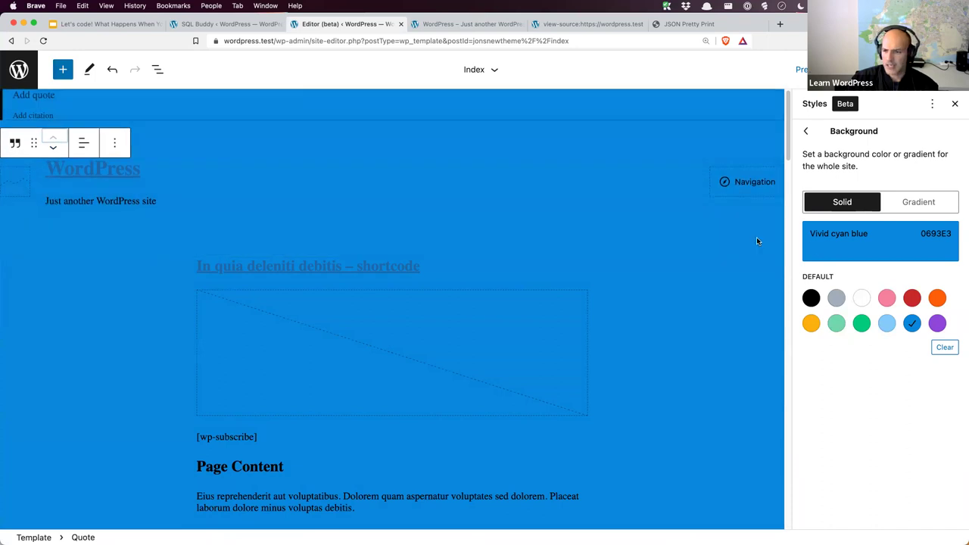
click(837, 324)
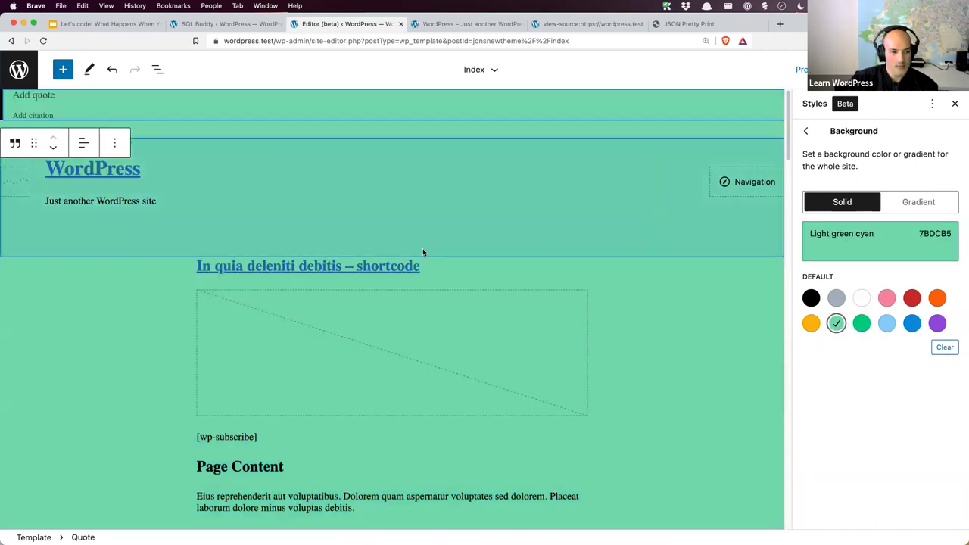
- Move the Quote block down so it sits between the header and the Query Loop
click(224, 136)
click(162, 227)
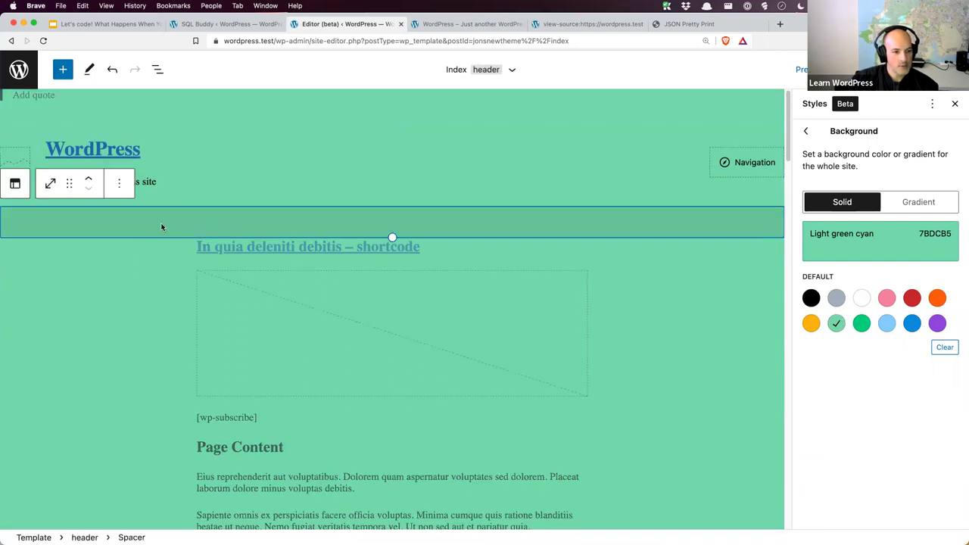
click(127, 99)
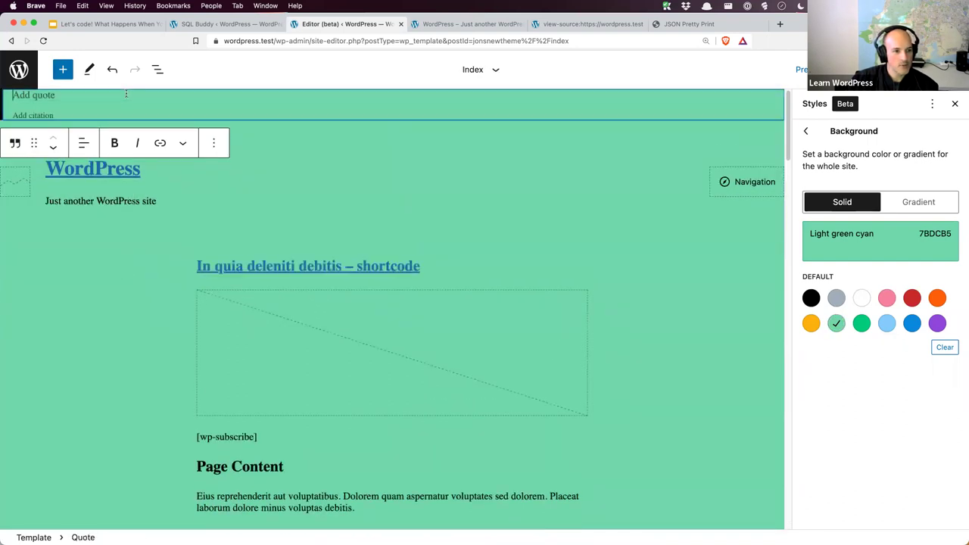
click(54, 149)
click(57, 214)
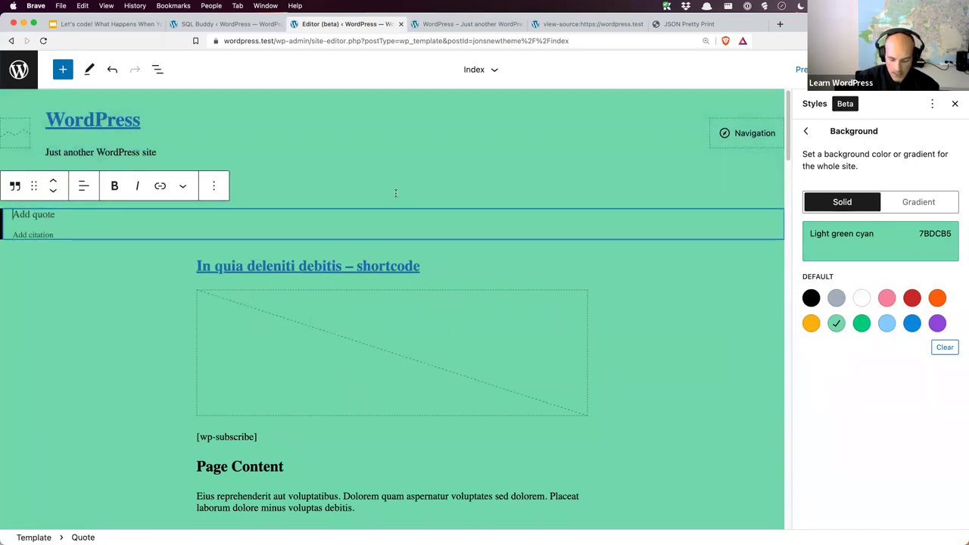
- Enter "Block themes are awesome!" as the quote text and add the author's full name as its citation
text(BLog)
key(BackSpace)
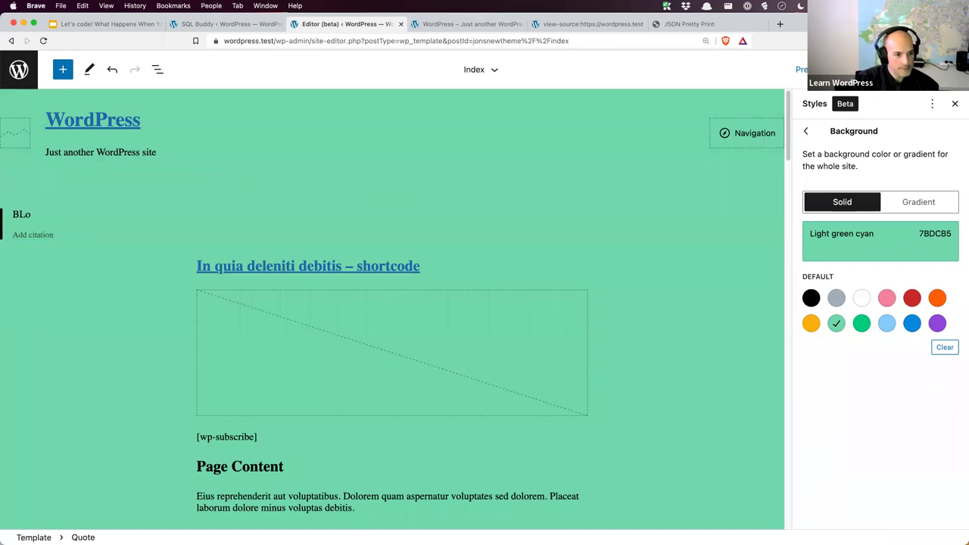
text(lock themes are awesome)
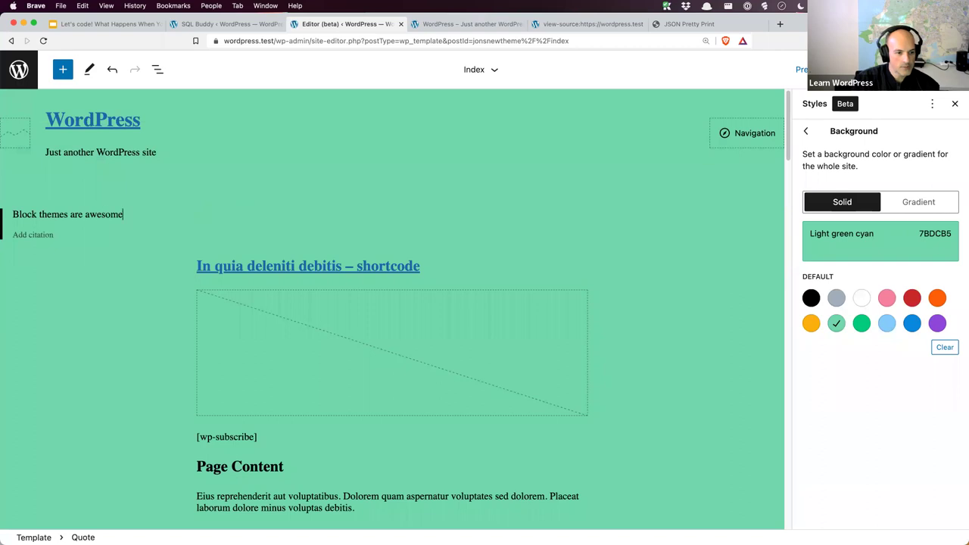
text(!)
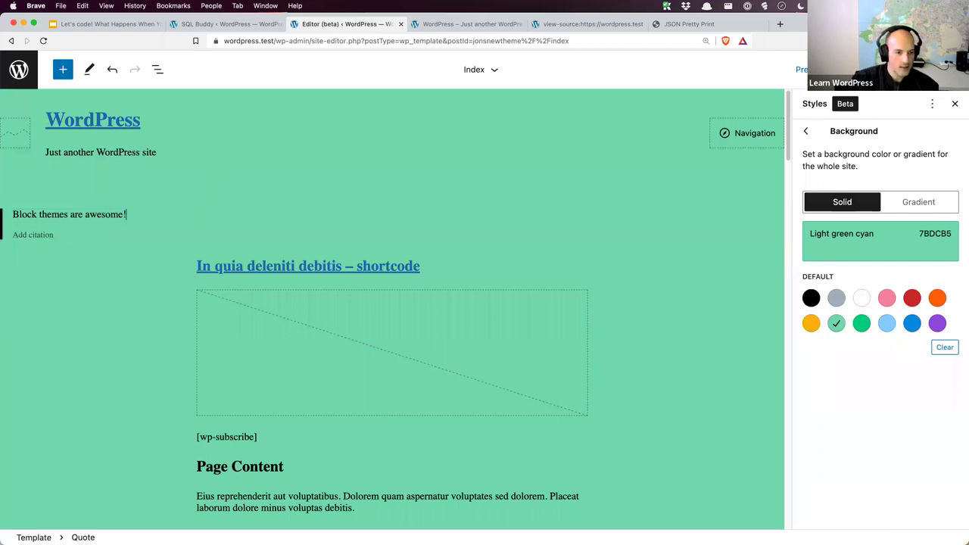
click(70, 234)
text(Jona)
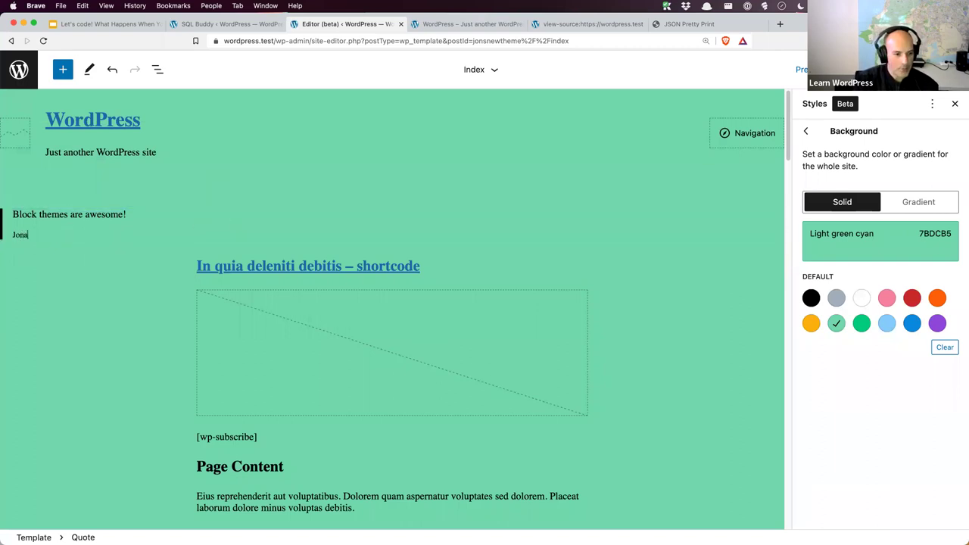
text(htan Bossenger)
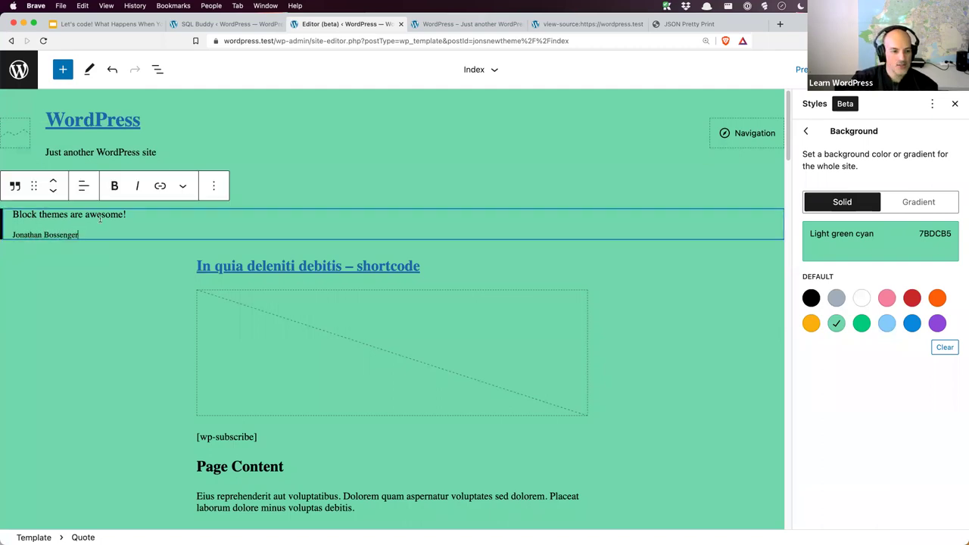
- Try the Plain style on the Quote block, return it to Default, and set its typography size to 36
click(955, 103)
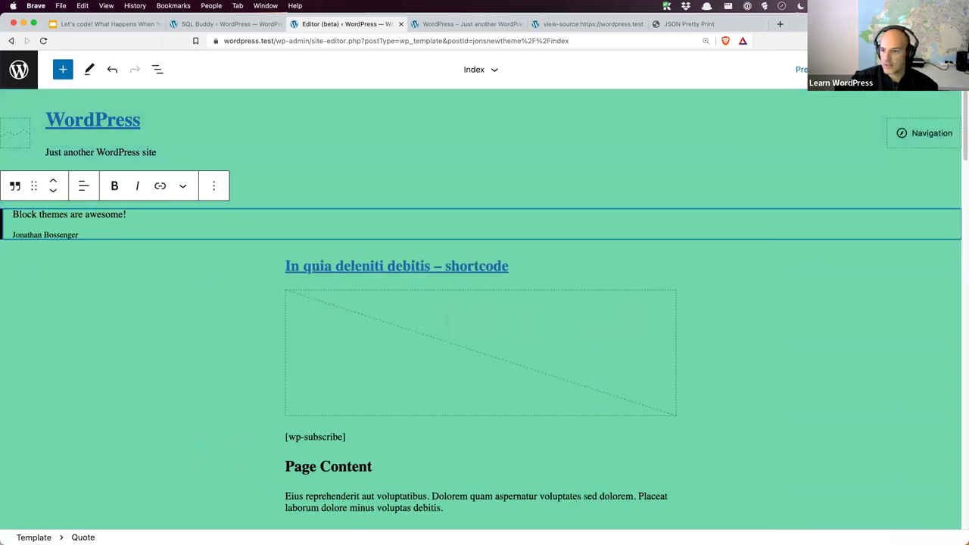
click(920, 68)
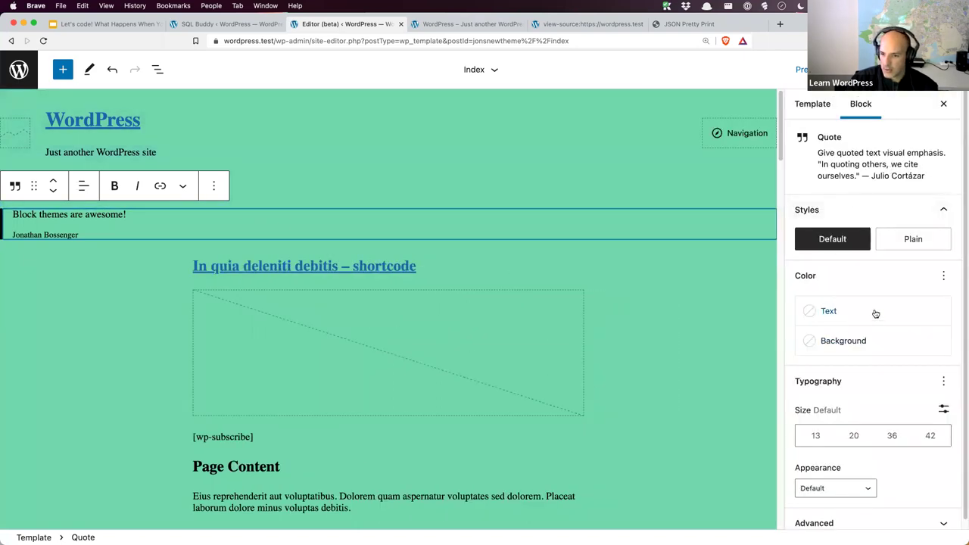
scroll(876, 313, down, 1)
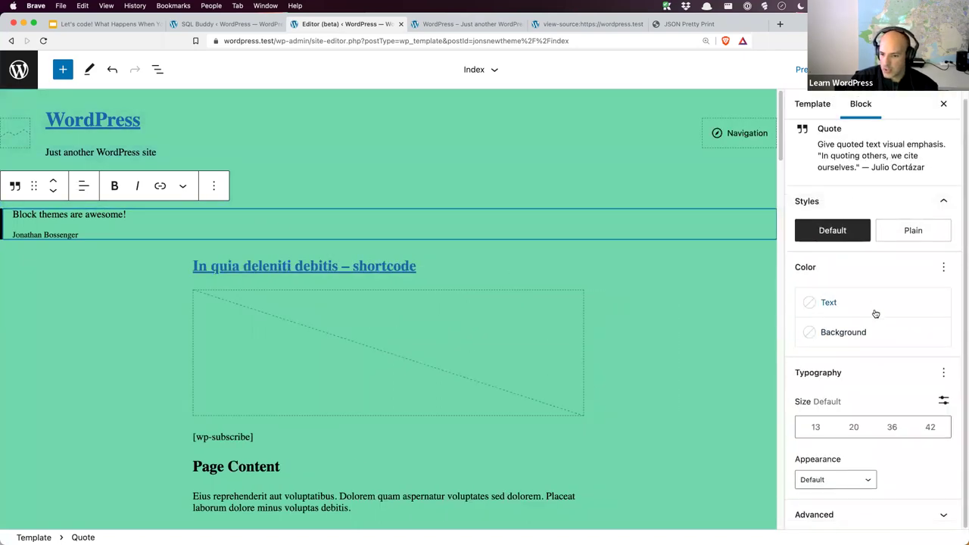
click(914, 235)
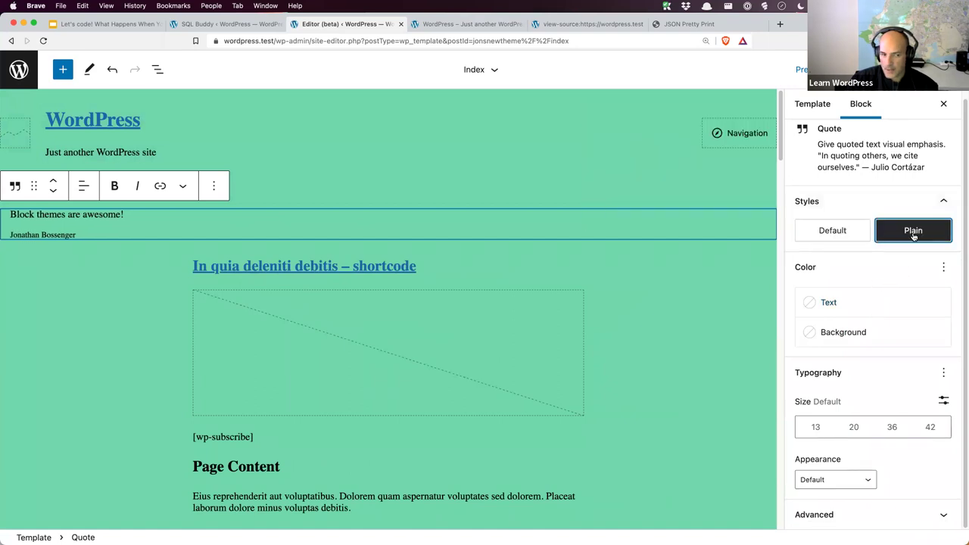
click(839, 236)
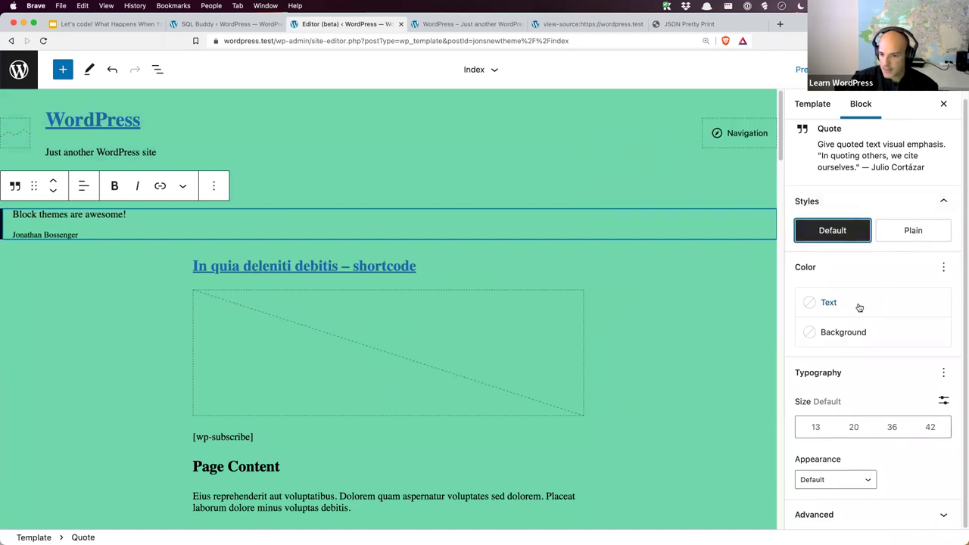
click(943, 402)
click(943, 404)
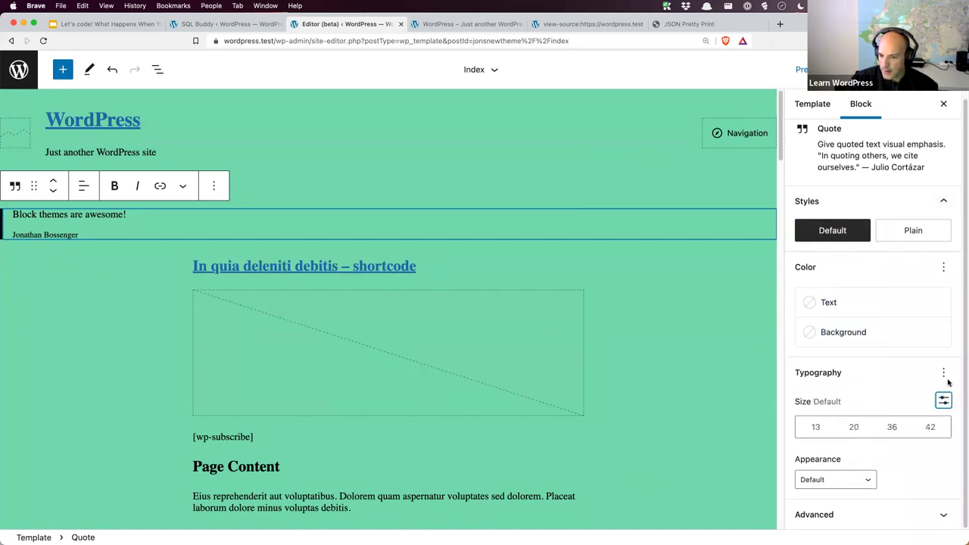
click(891, 428)
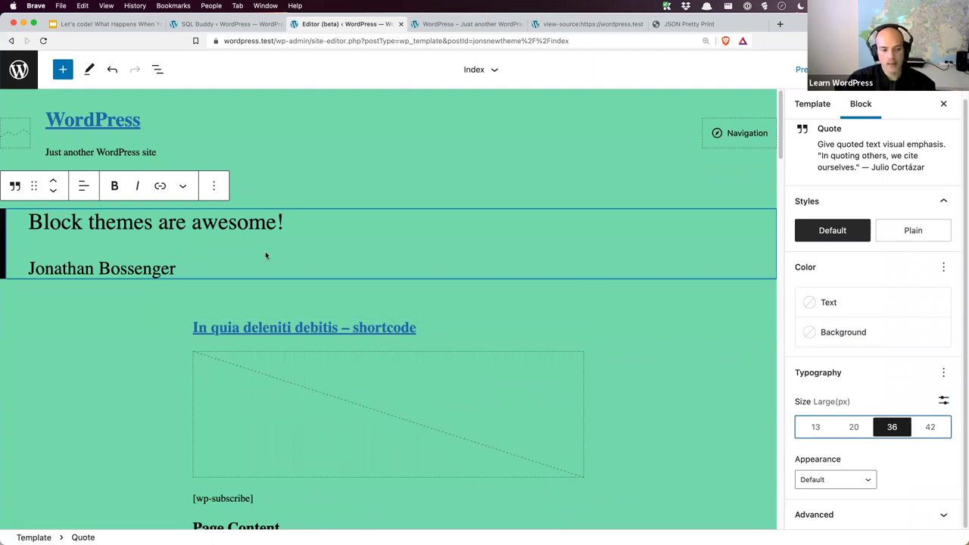
click(297, 221)
click(197, 266)
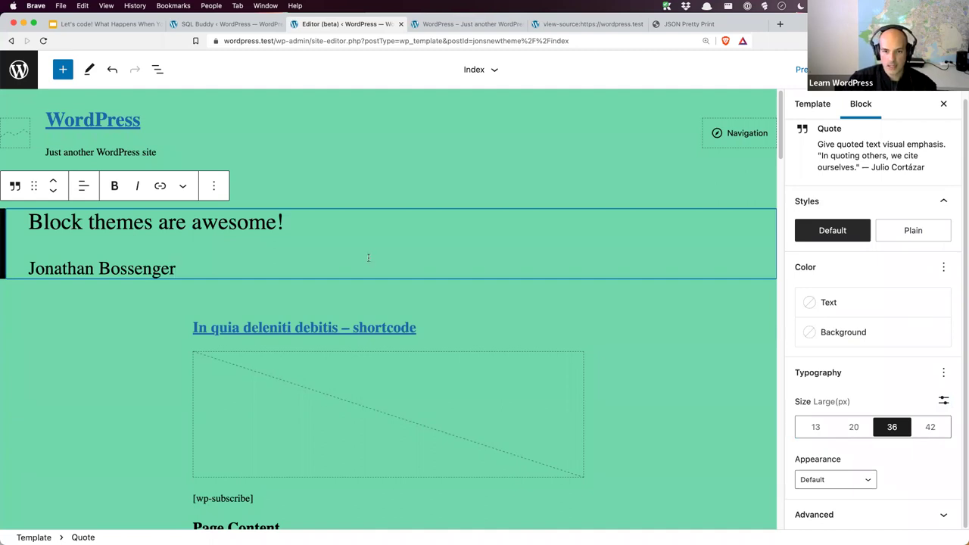
- Save the changes to the Index template only, excluding Custom Styles from the save
click(832, 69)
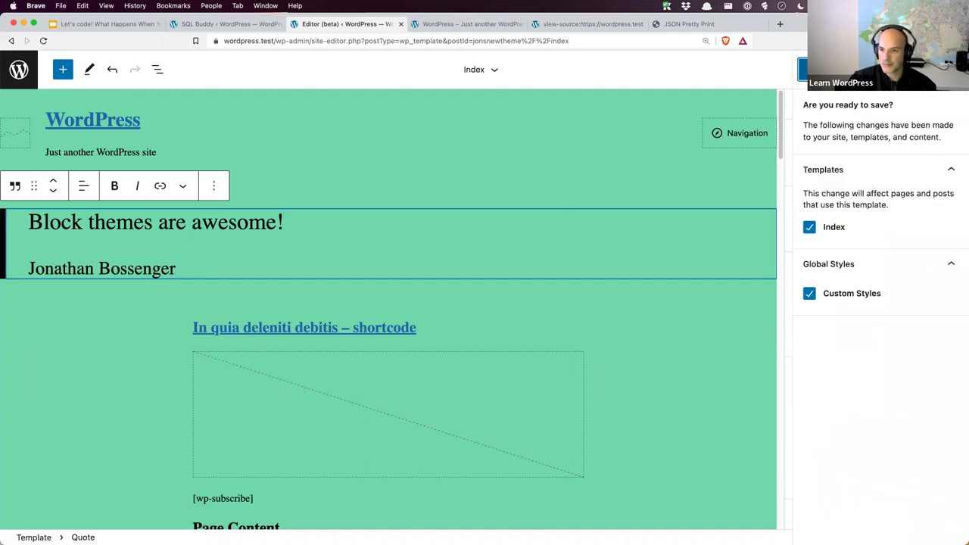
click(809, 293)
click(802, 69)
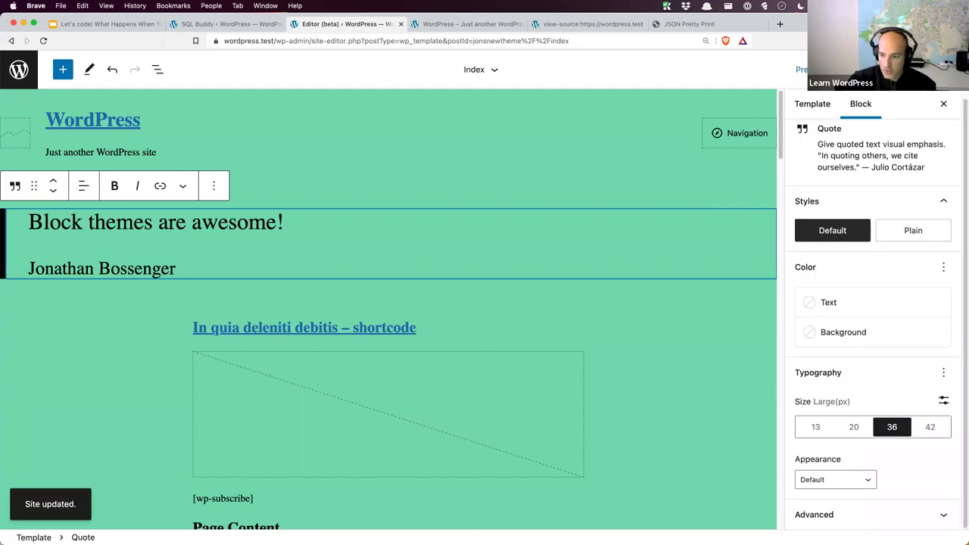
- Switch to VS Code and examine where the header template part and query block meet in jonsnewtheme's templates/index.html
key(super+Tab)
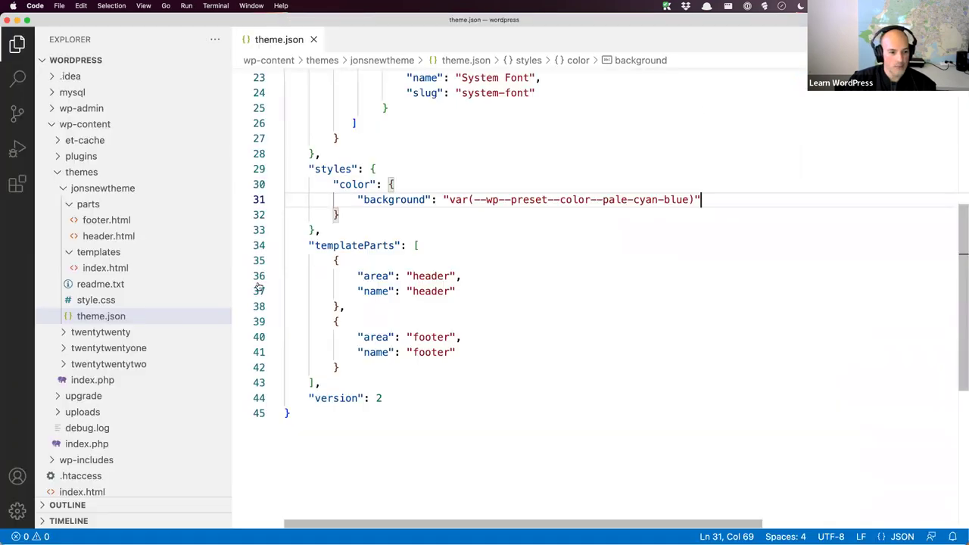
click(104, 270)
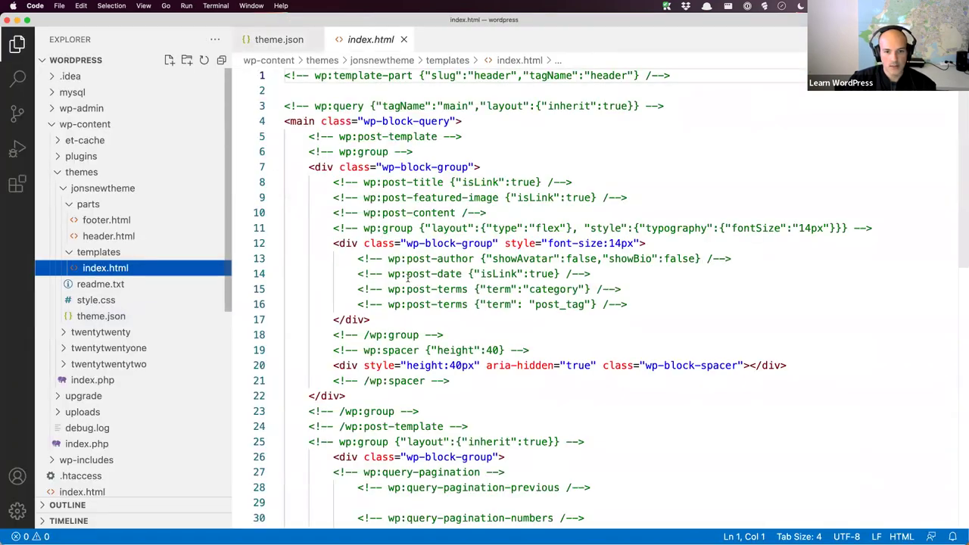
click(470, 121)
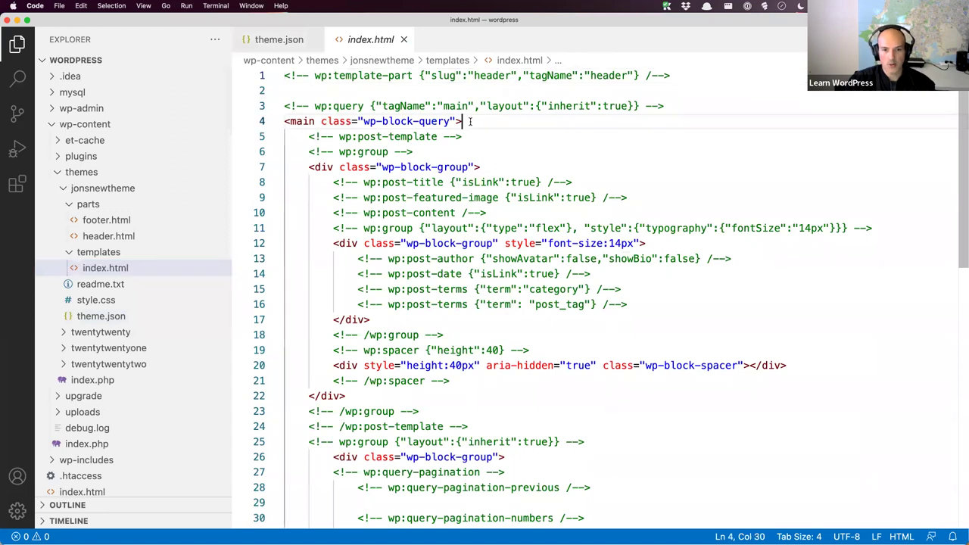
click(452, 89)
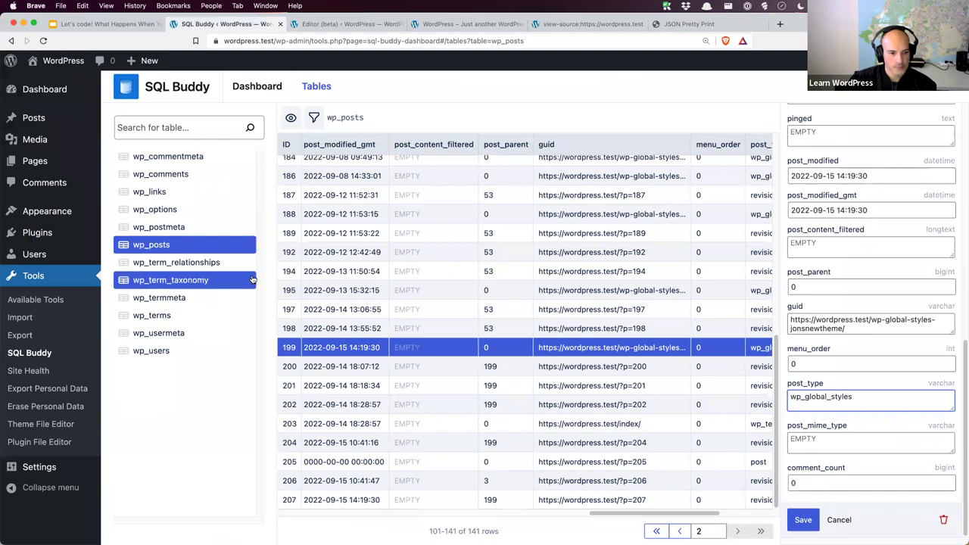
- Switch to SQL Buddy in the browser, reload wp_posts, and examine the newest records on the last page through to their post_type
click(44, 40)
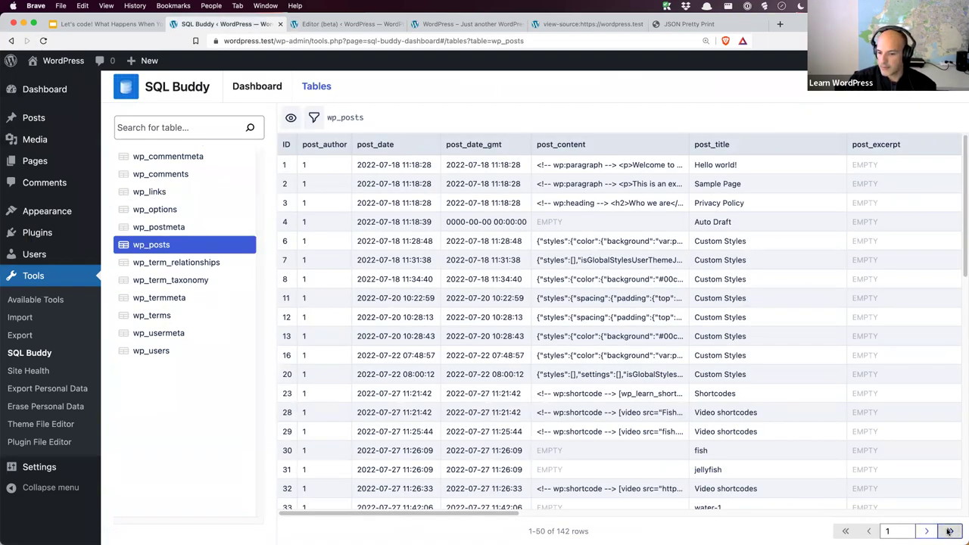
click(950, 530)
scroll(554, 374, down, 8)
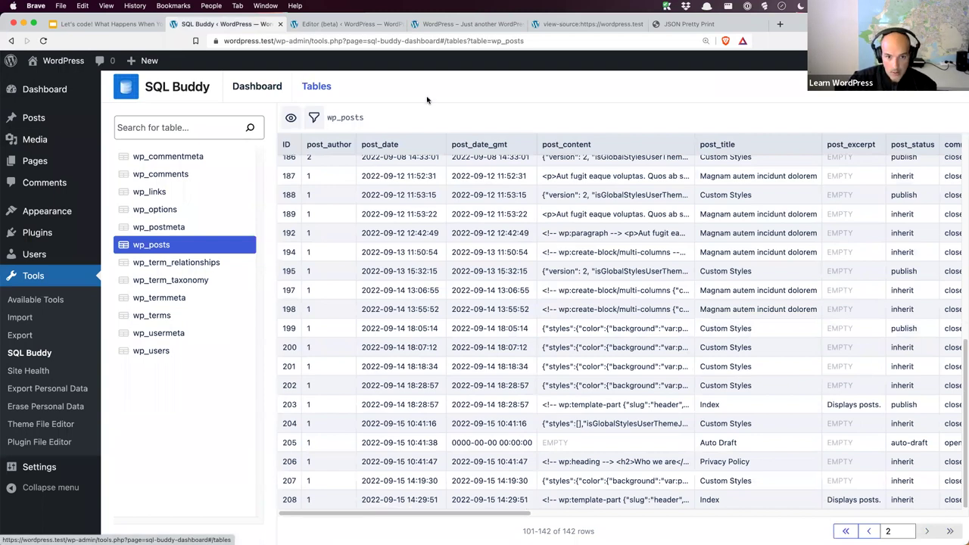
key(super+equal)
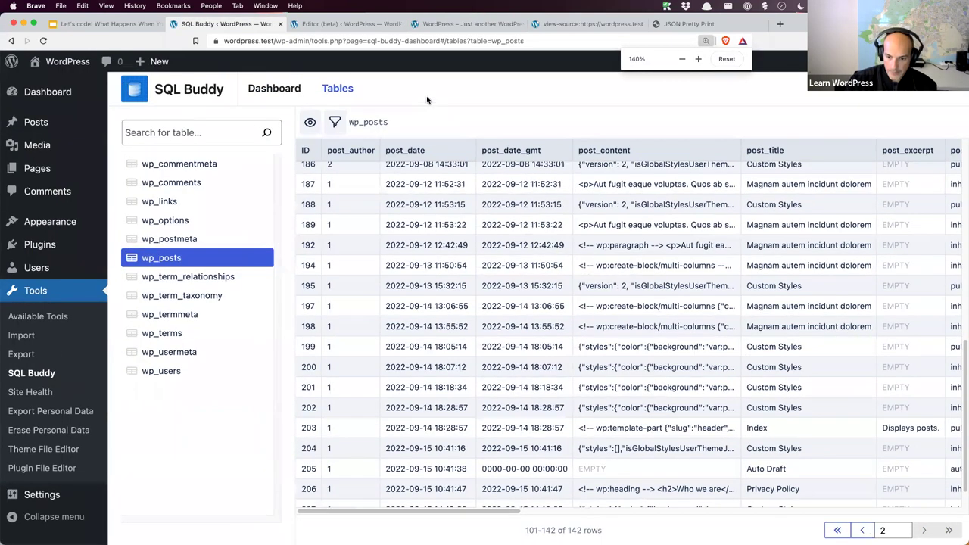
scroll(552, 224, down, 2)
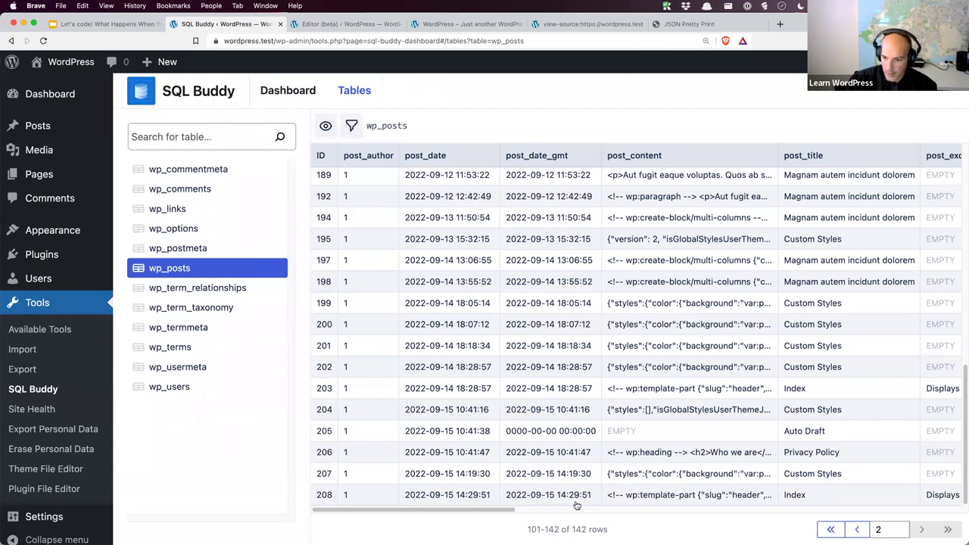
drag(509, 513, 921, 508)
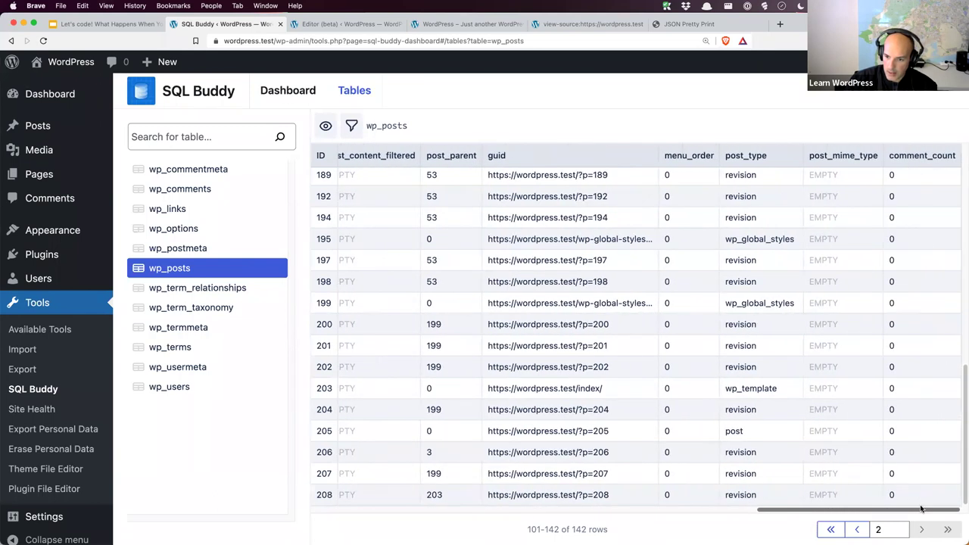
- Open the wp_template record 203 in wp_posts and enlarge its post_content field to show the stored markup from the start
click(780, 390)
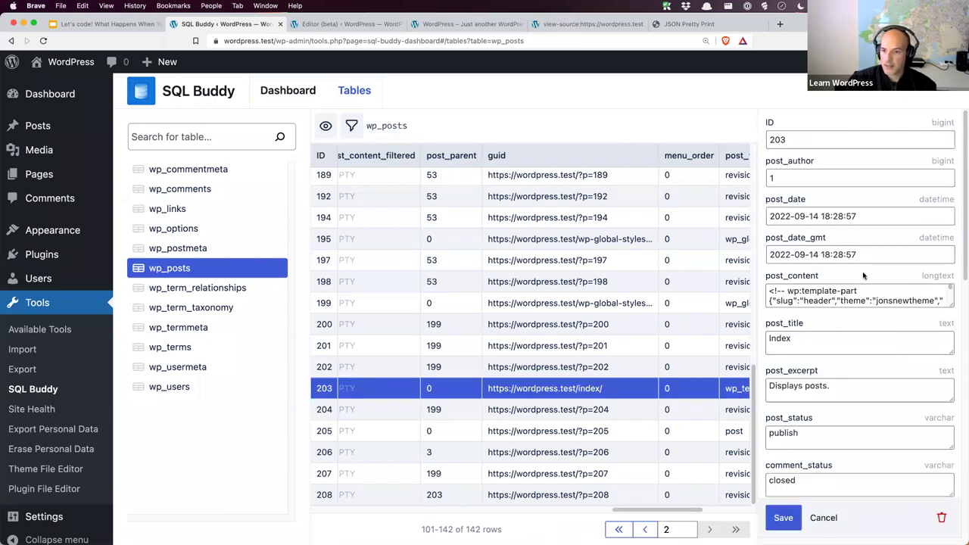
click(824, 518)
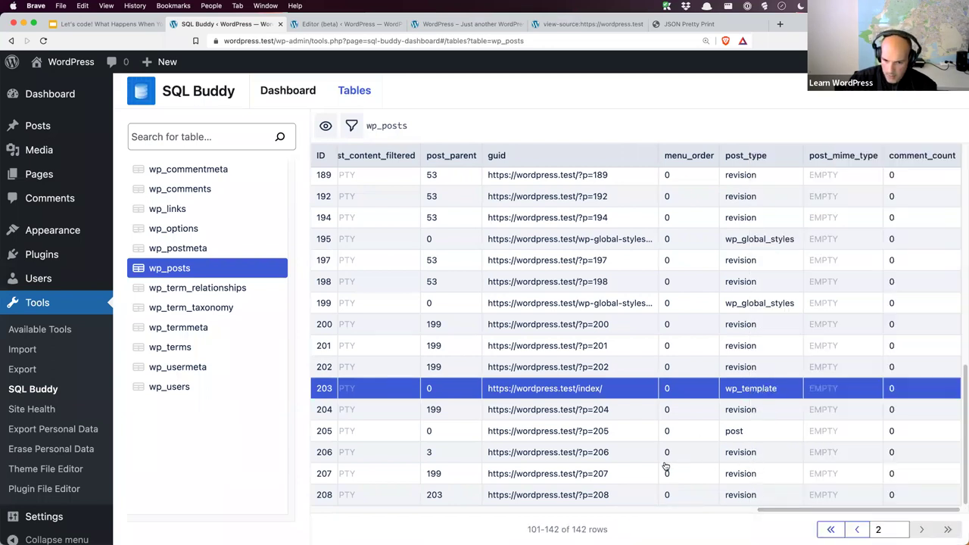
drag(819, 512, 816, 513)
scroll(816, 513, right, 1)
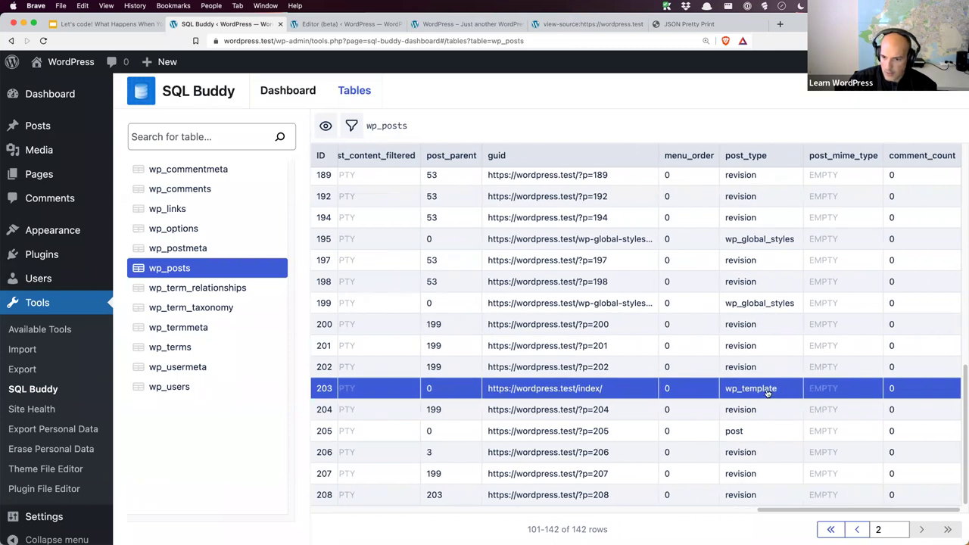
click(768, 390)
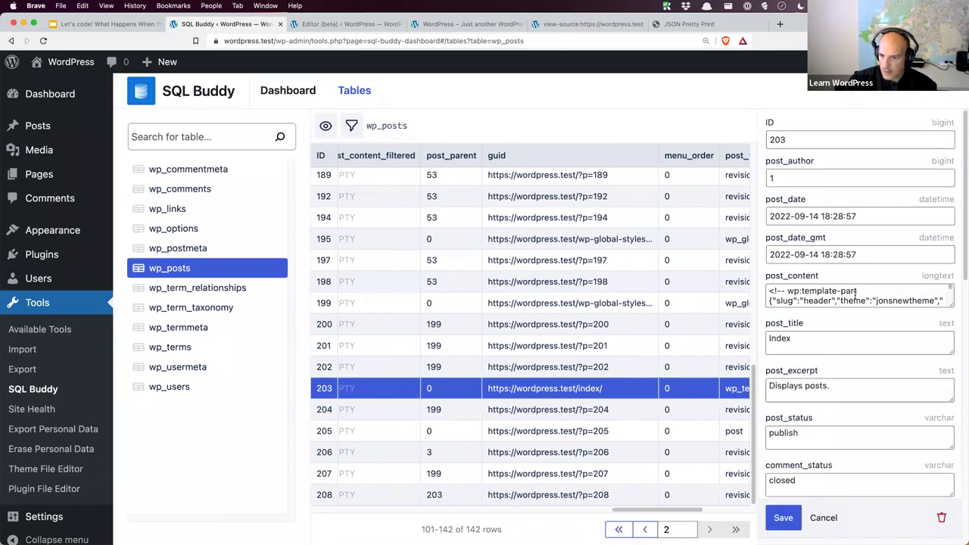
scroll(856, 297, down, 2)
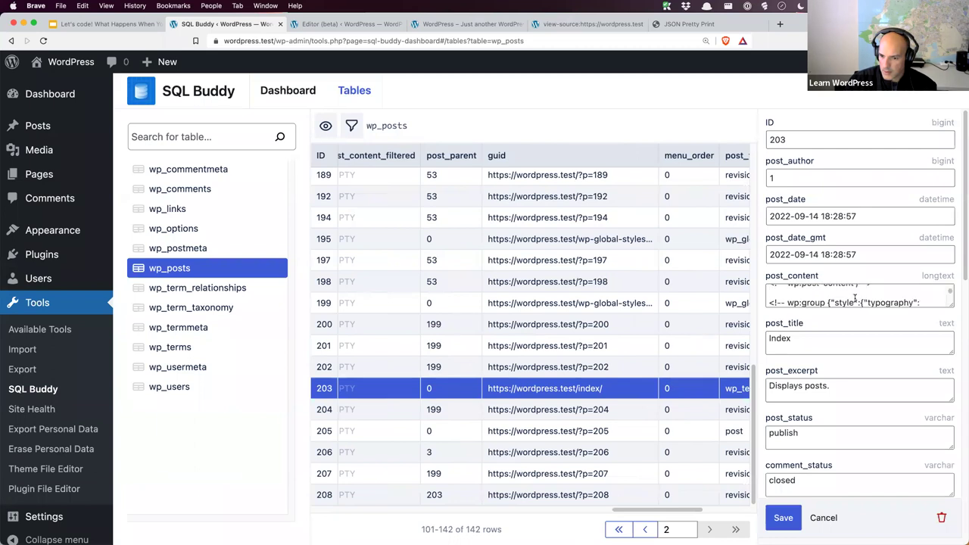
drag(947, 305, 948, 467)
scroll(880, 420, up, 5)
click(857, 402)
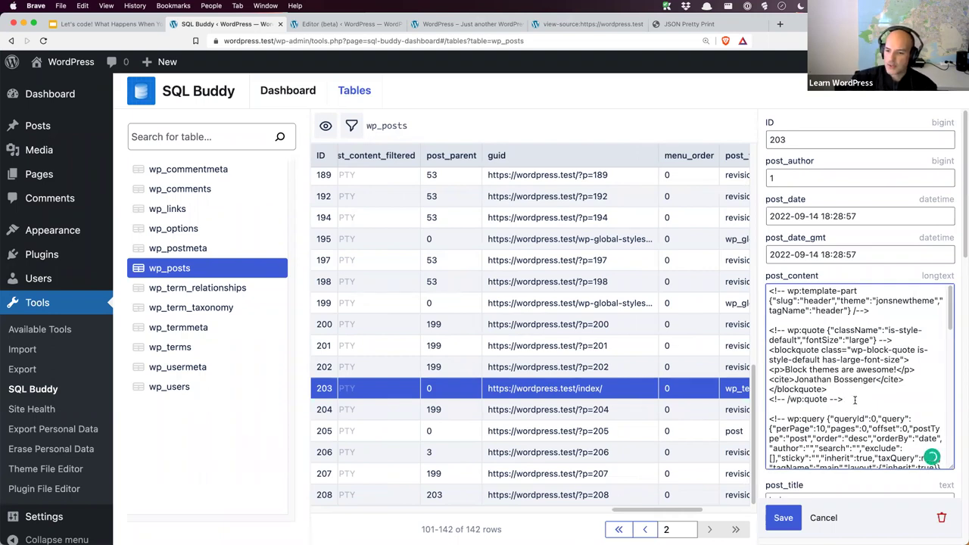
- Examine the quote block markup in record 203's post_content and the remaining template markup through to the footer template part
drag(844, 399, 763, 336)
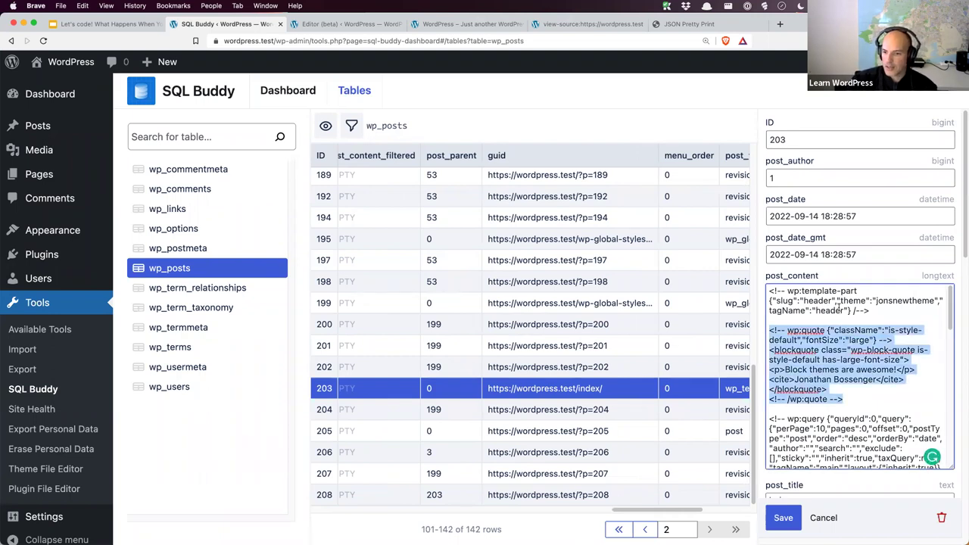
scroll(855, 364, down, 2)
scroll(856, 365, down, 10)
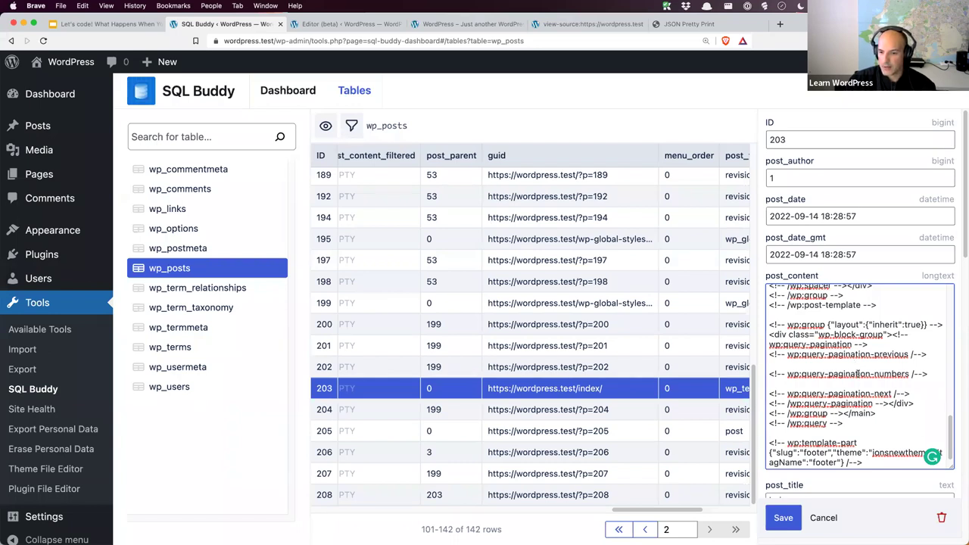
scroll(857, 373, up, 12)
drag(851, 395, 770, 330)
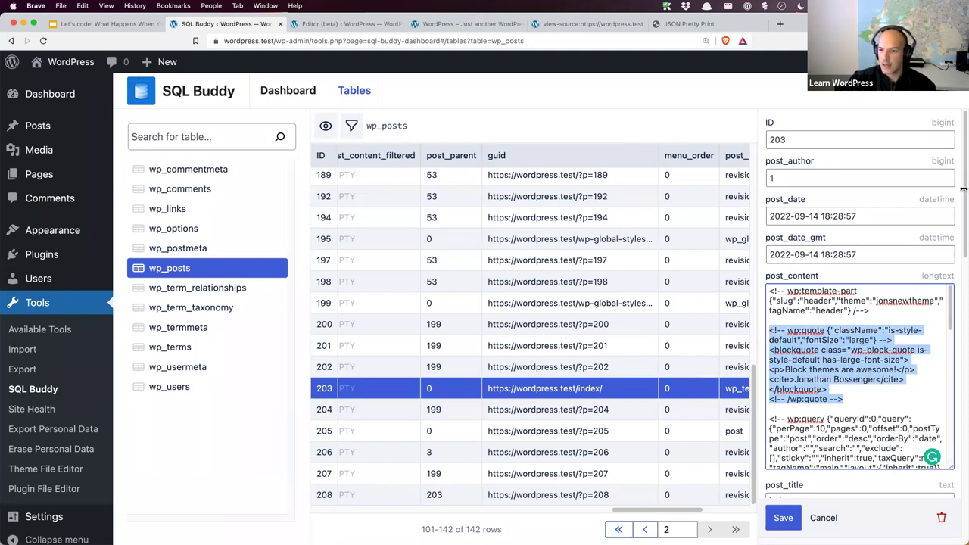
- Examine record 203's remaining fields, including post_date, post_title, guid and post_type
double_click(813, 217)
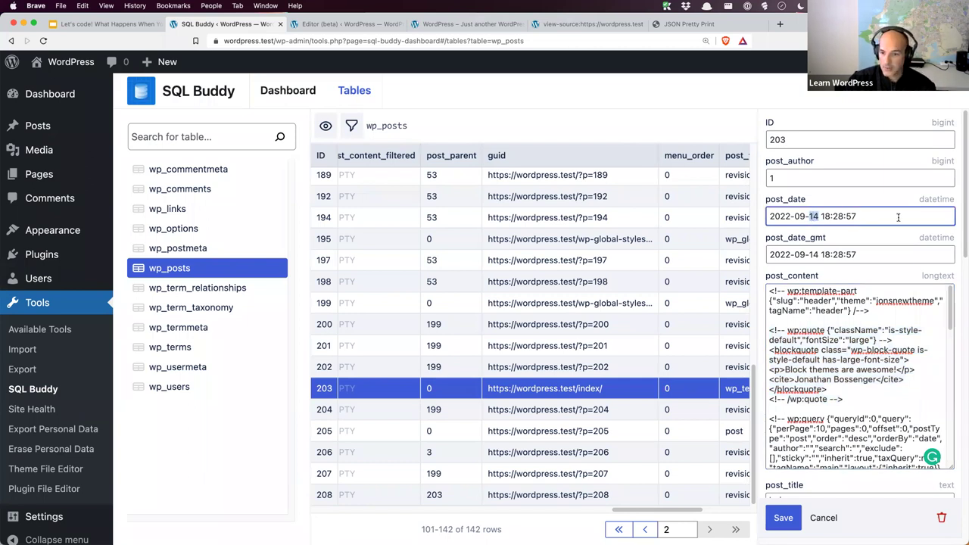
drag(963, 218, 963, 494)
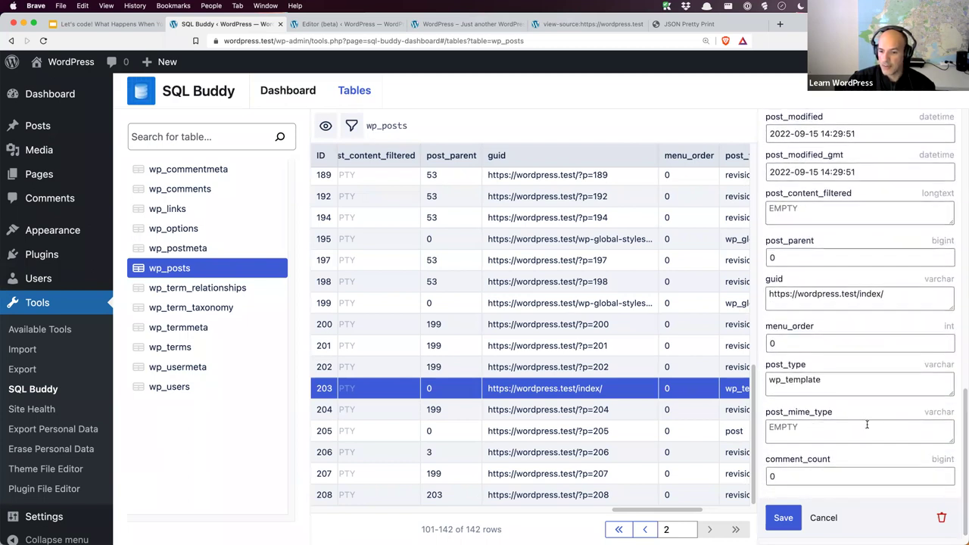
click(837, 387)
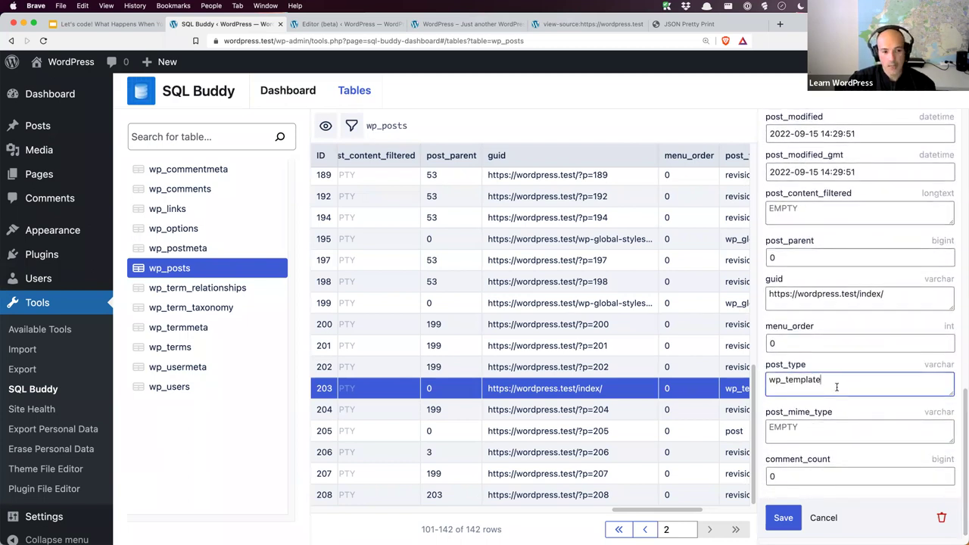
click(895, 301)
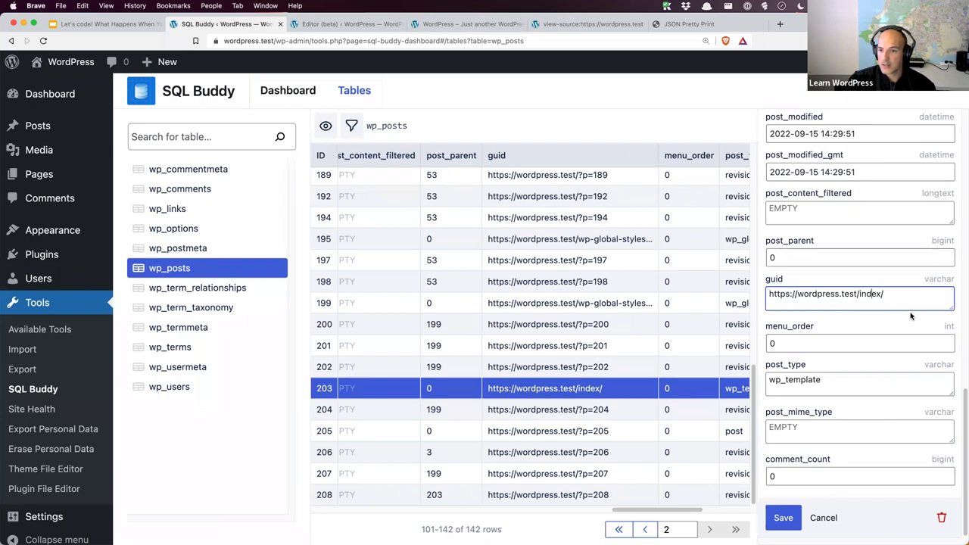
scroll(875, 288, up, 3)
scroll(876, 274, up, 10)
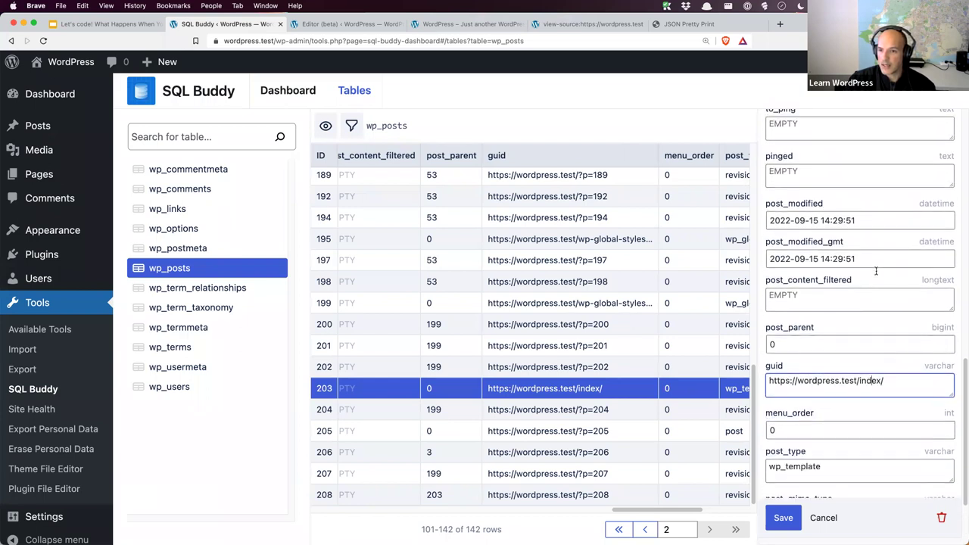
scroll(876, 274, up, 4)
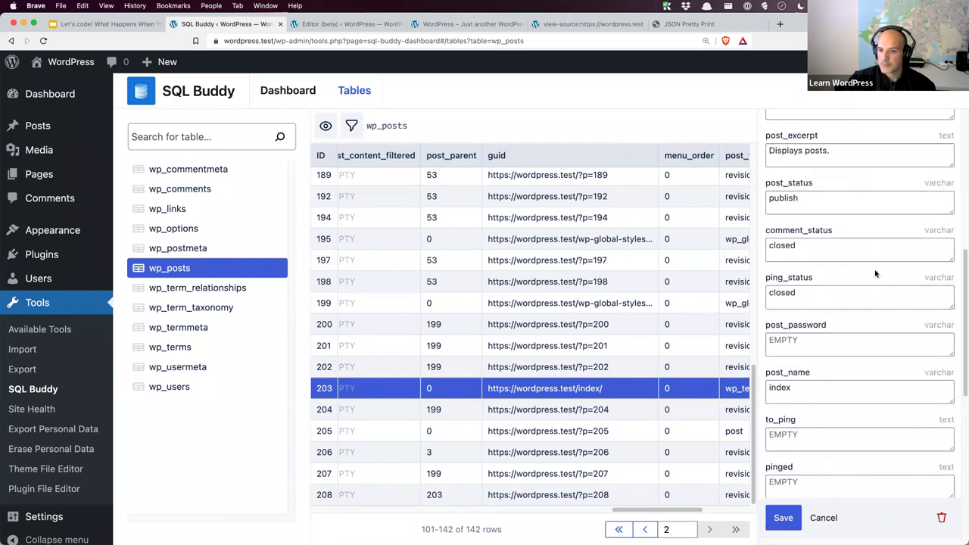
scroll(876, 274, up, 3)
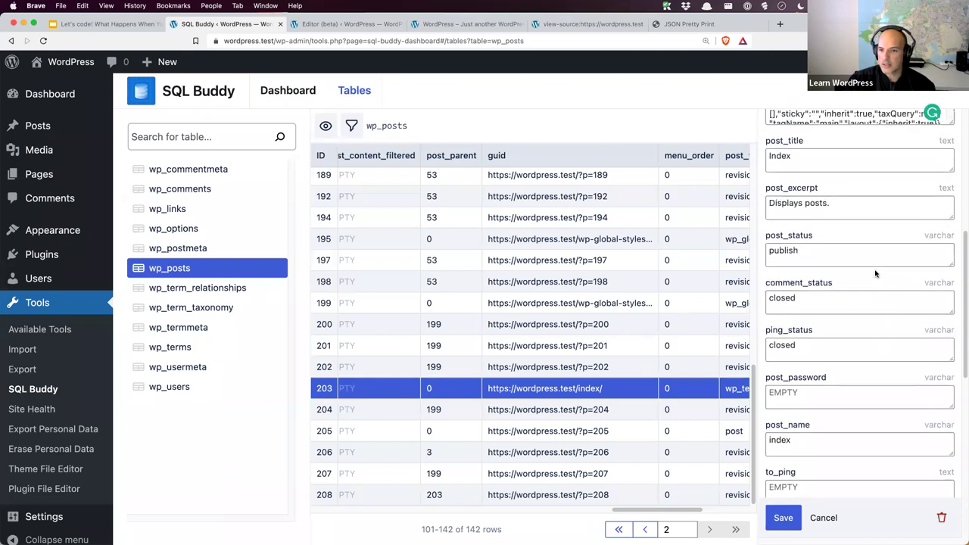
scroll(875, 271, up, 3)
click(827, 242)
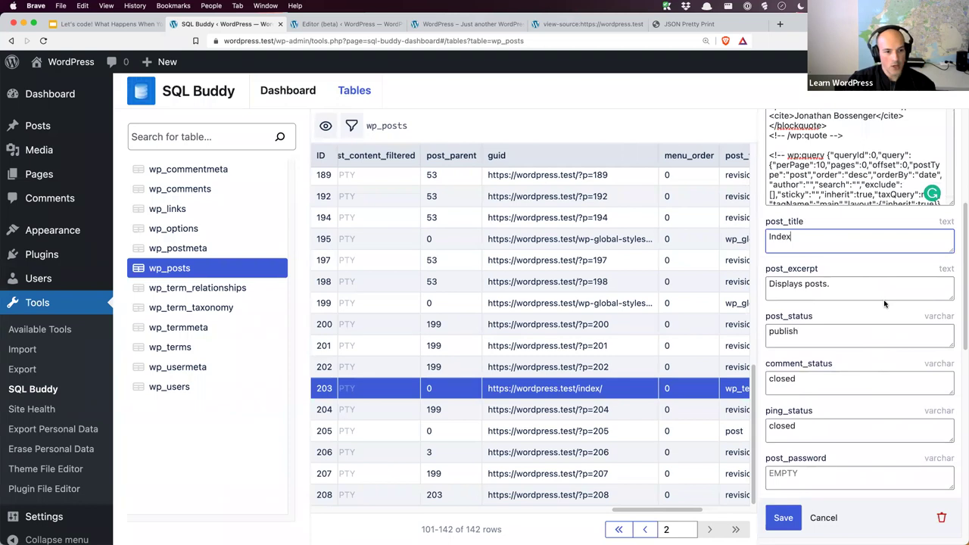
scroll(884, 303, down, 20)
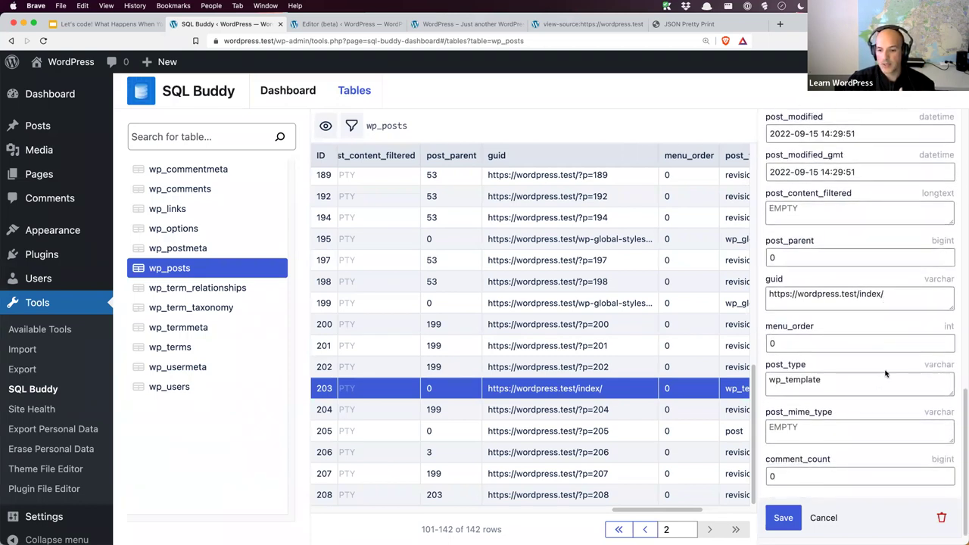
click(860, 385)
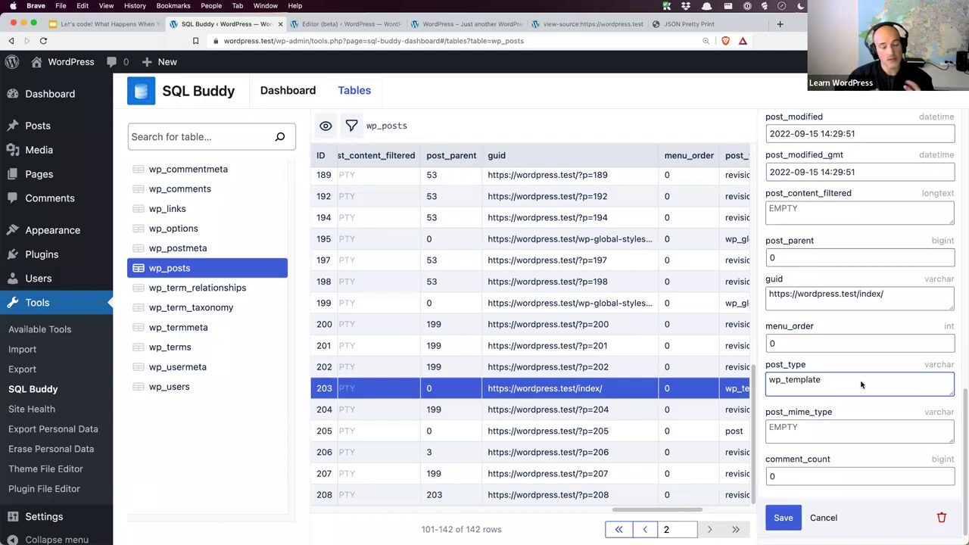
- Switch to the site editor, examine the Index template's markup in the code editor, and return to the visual editor
click(362, 25)
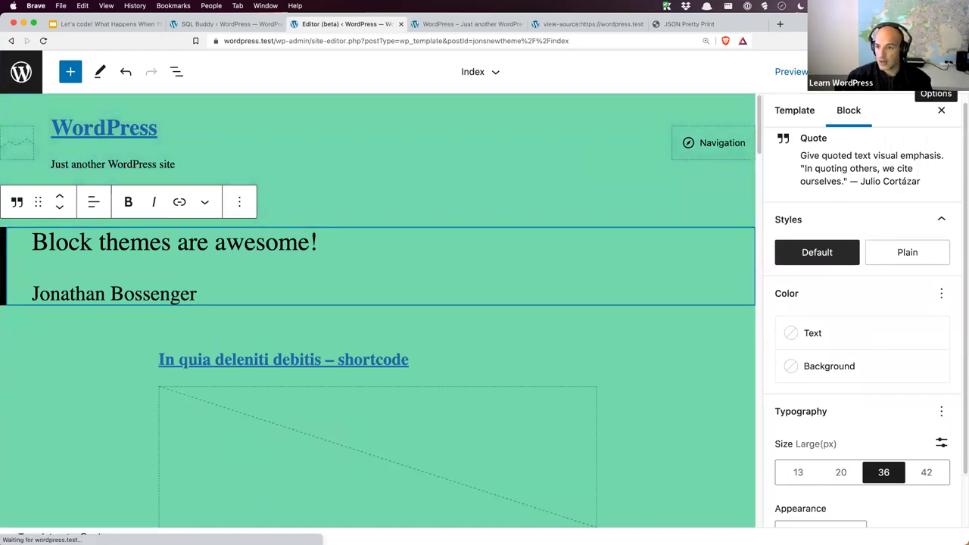
click(950, 71)
click(831, 261)
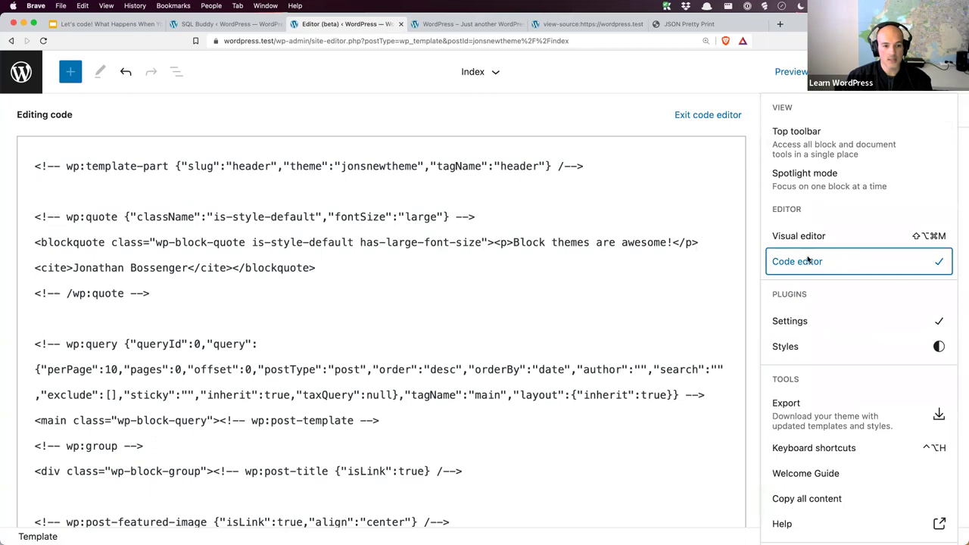
scroll(604, 285, down, 1)
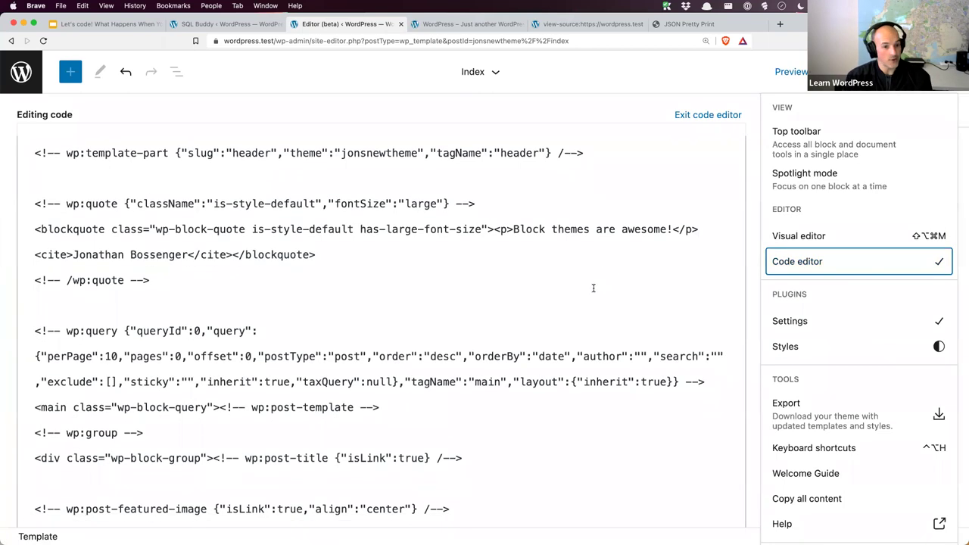
scroll(593, 288, up, 1)
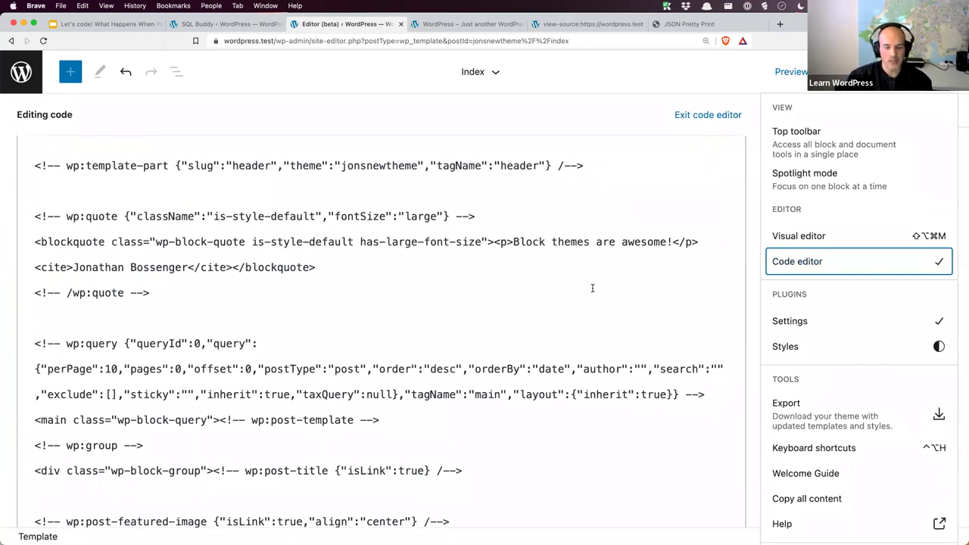
click(893, 71)
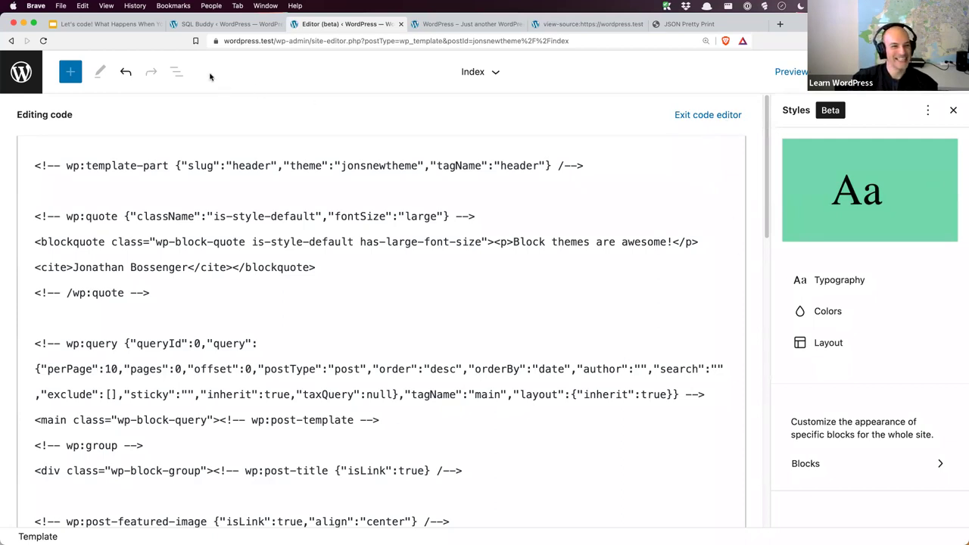
click(707, 115)
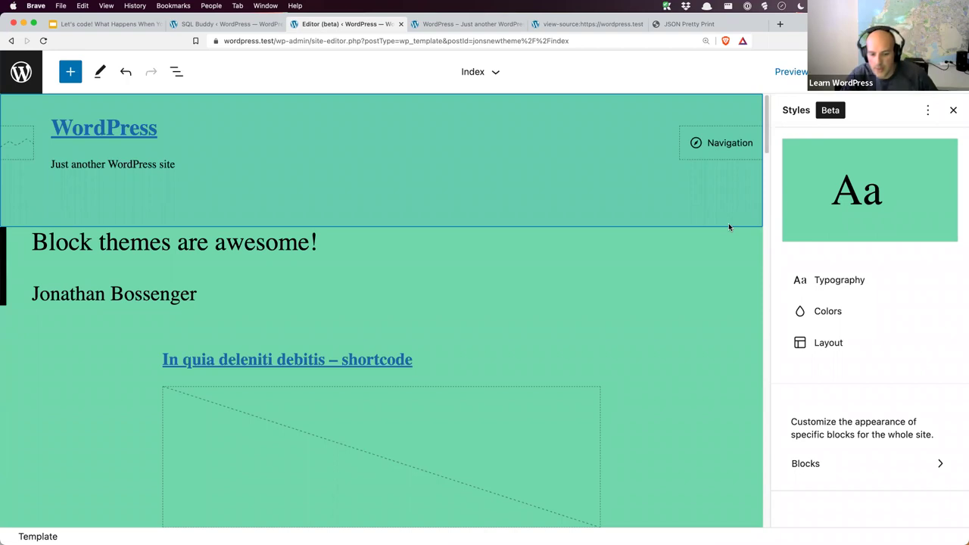
- Switch to SQL Buddy and filter wp_posts for records whose post_type equals global_styles
click(227, 24)
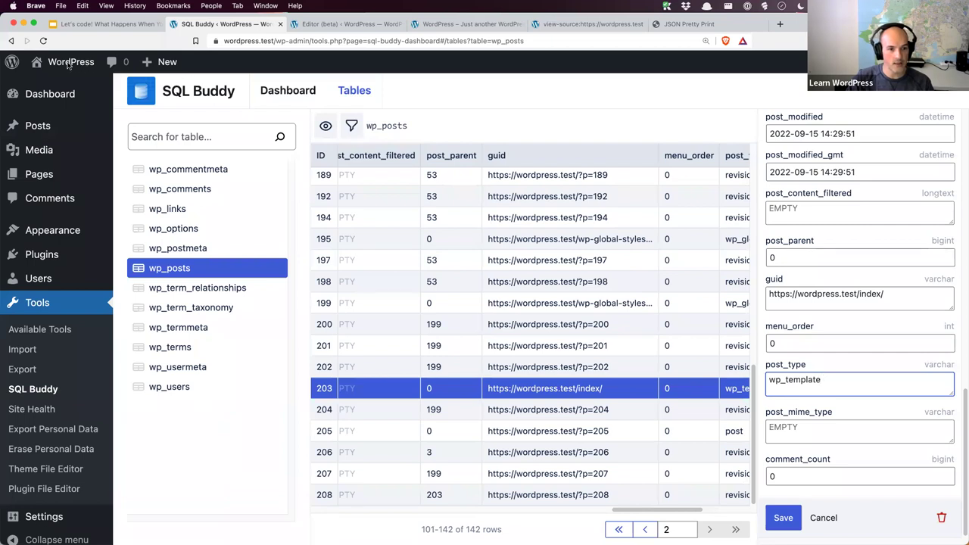
click(353, 128)
click(415, 157)
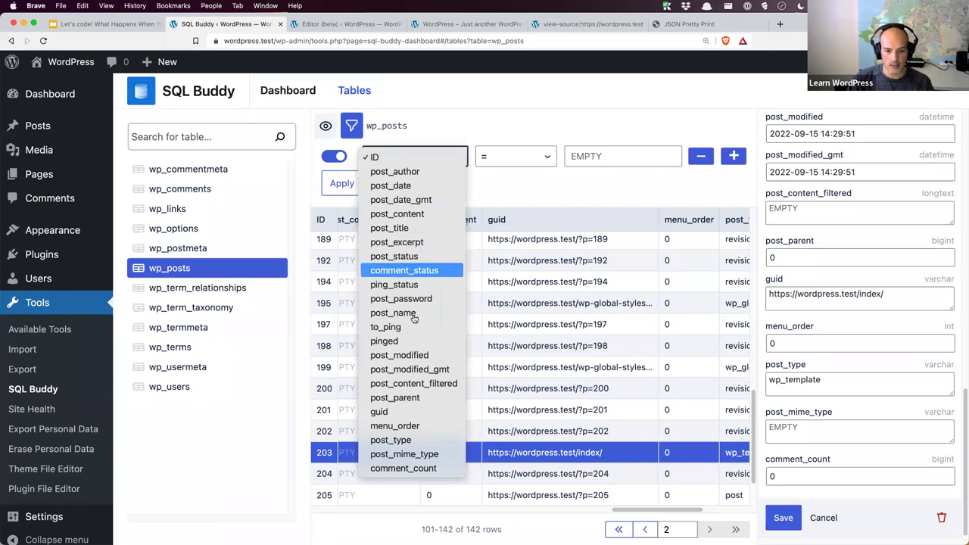
click(408, 440)
click(608, 158)
text(global)
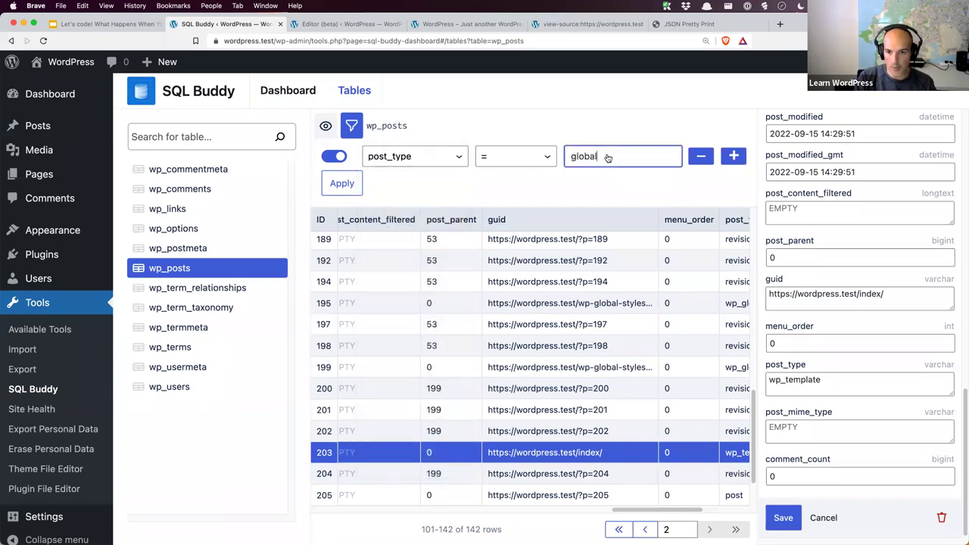
text(_styles)
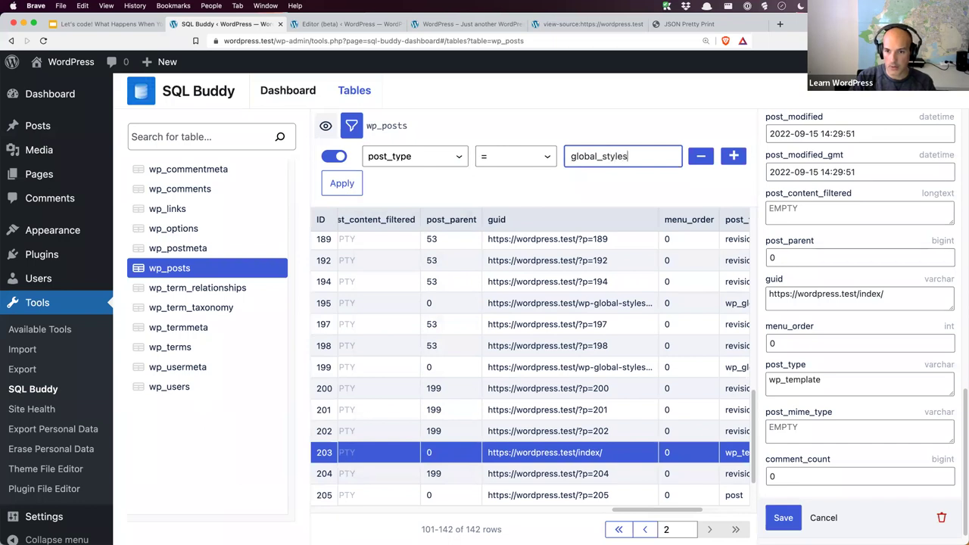
click(353, 191)
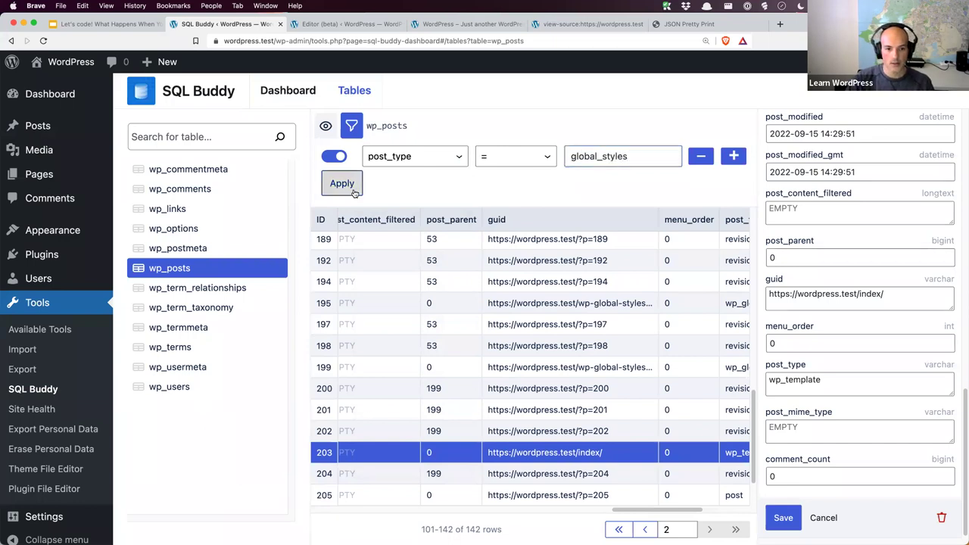
- Change the post_type filter value to %global_style%, keeping the = operator, and apply it to wp_posts
click(664, 159)
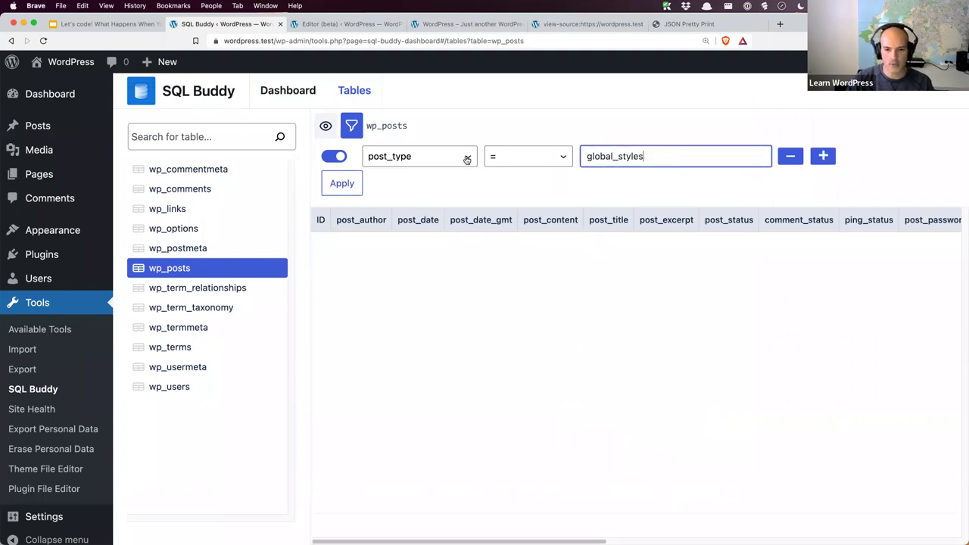
click(467, 159)
click(467, 158)
click(643, 156)
key(BackSpace)
key(super+Left)
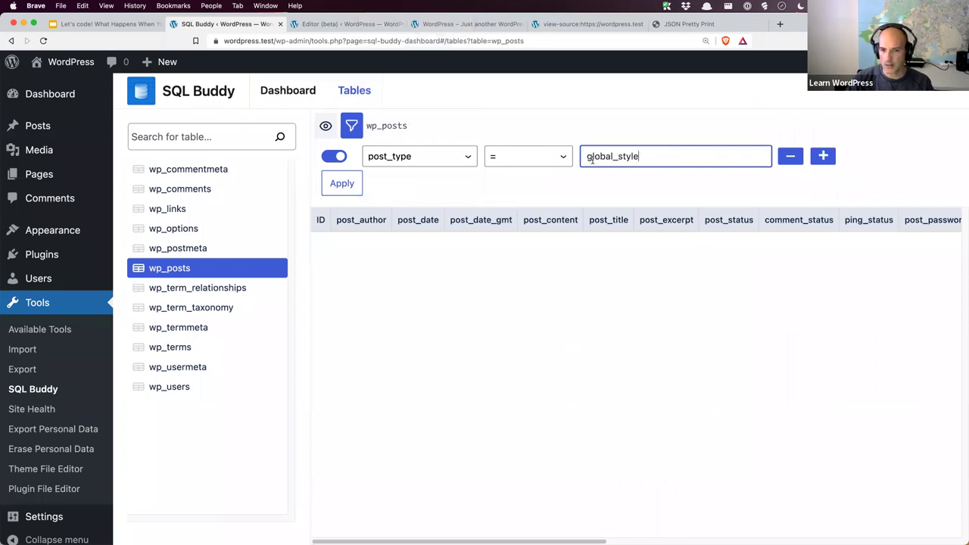
text(%)
key(Right)
key(Right)
key(Right)
key(Right)
key(Right)
key(Right)
key(Right)
key(Right)
key(Right)
key(Right)
key(Right)
key(Right)
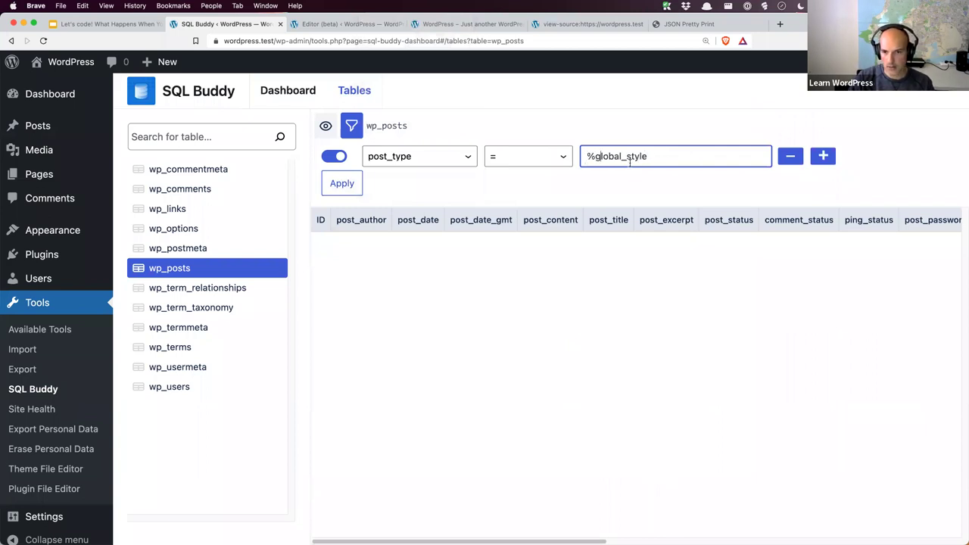
text(%)
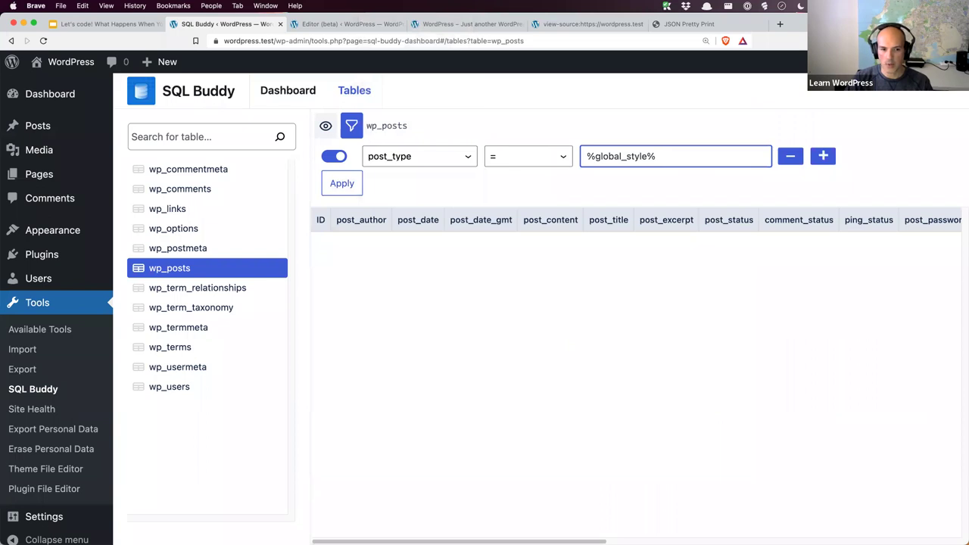
click(346, 184)
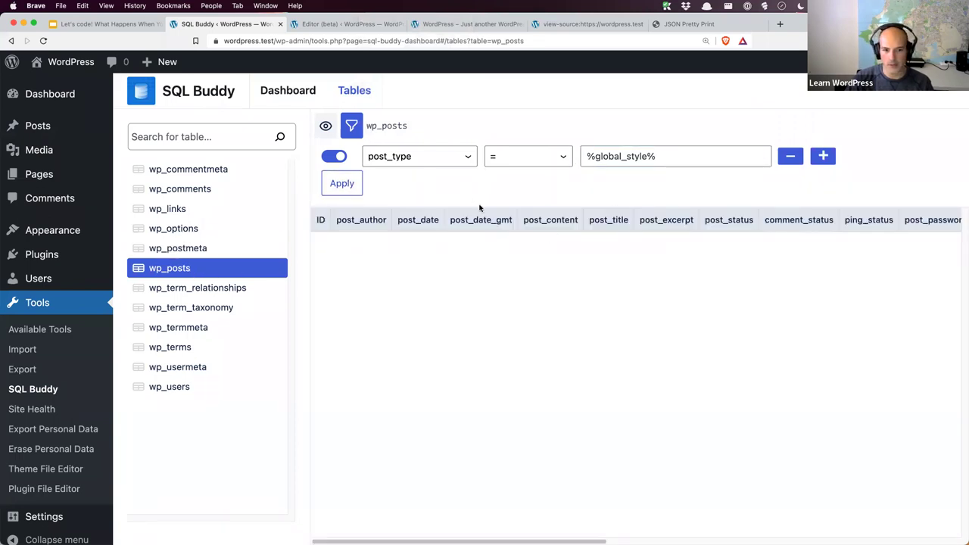
- Remove the post_type filter from wp_posts and locate the post_type values of the records on the last page
click(798, 161)
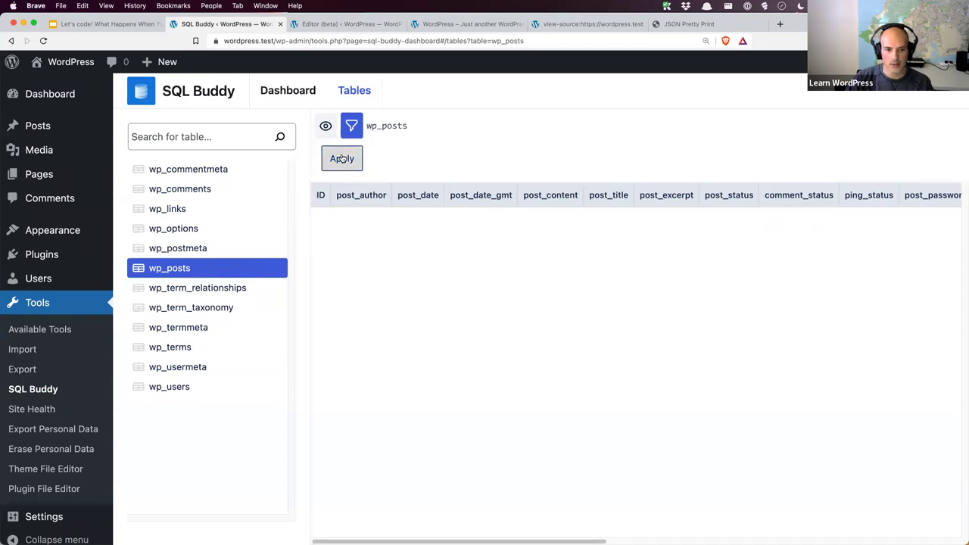
click(341, 158)
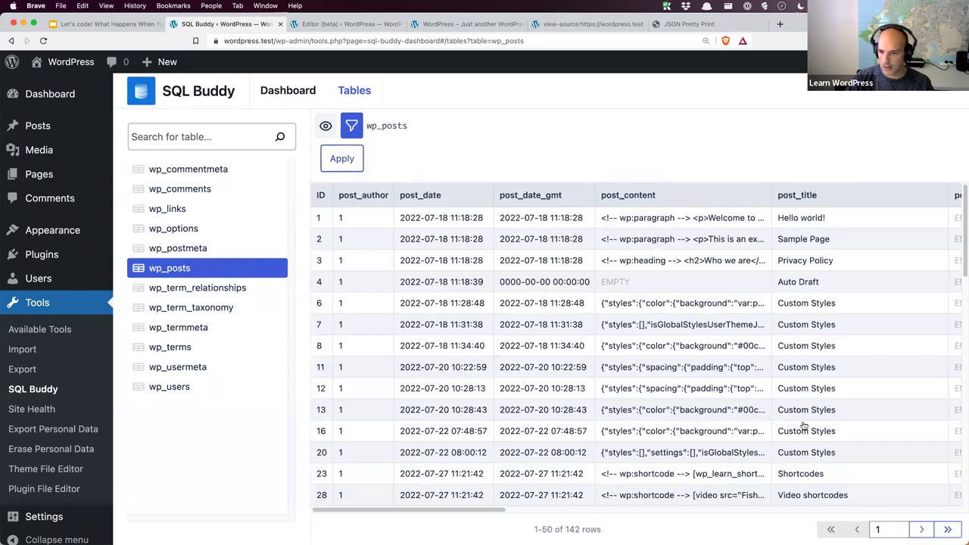
drag(469, 509, 938, 521)
scroll(863, 422, down, 10)
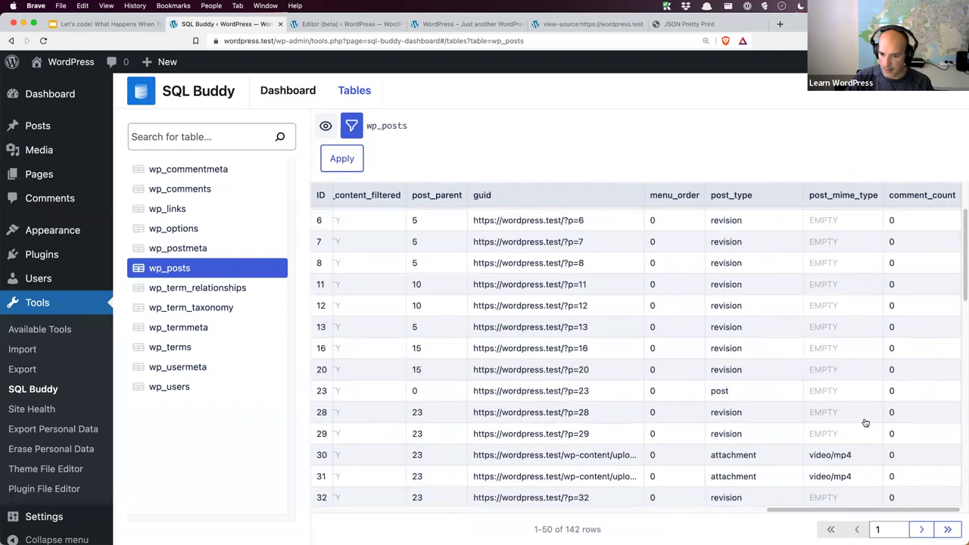
scroll(865, 422, down, 1)
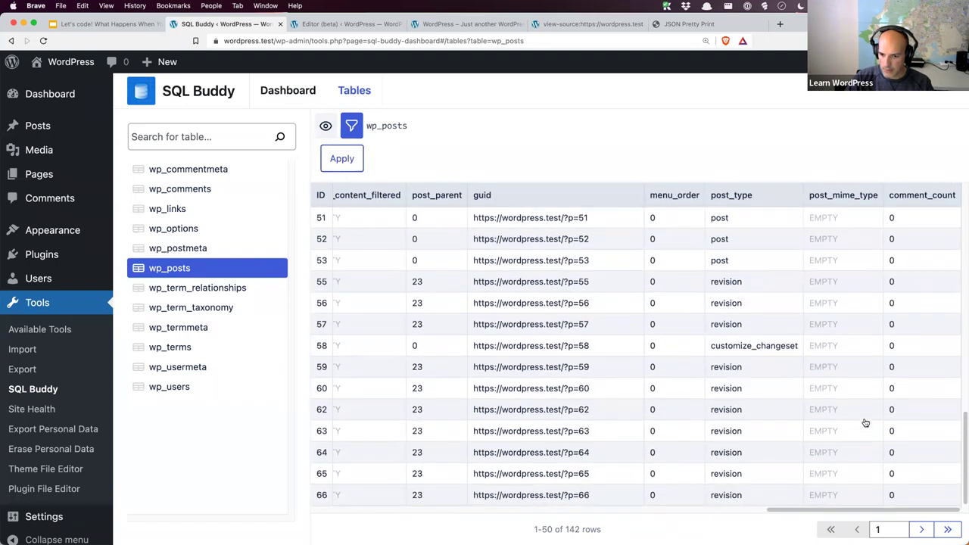
click(945, 530)
scroll(866, 420, down, 10)
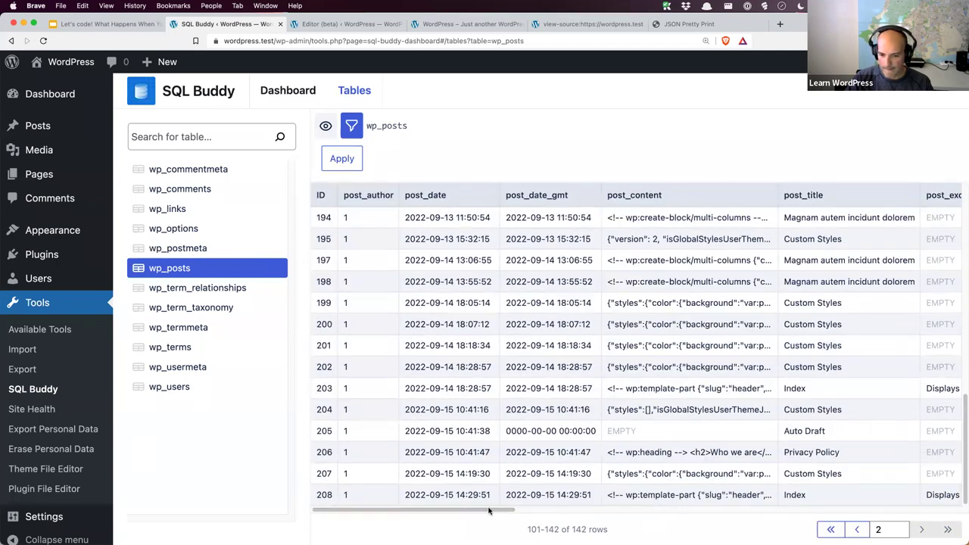
drag(462, 512, 809, 501)
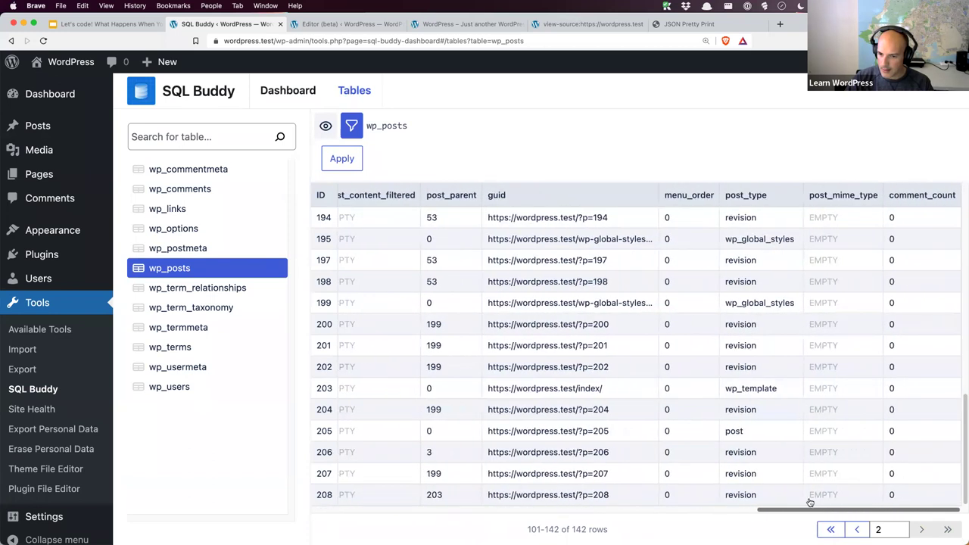
- Open the wp_global_styles record 199 and examine its post_name, guid and post_type fields
click(763, 303)
scroll(839, 409, down, 5)
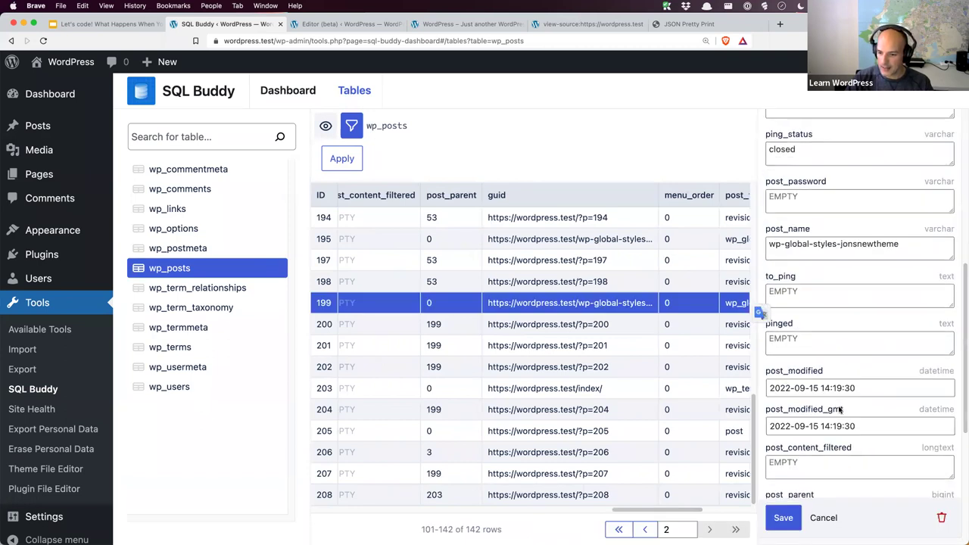
scroll(839, 409, down, 3)
drag(839, 378, 759, 385)
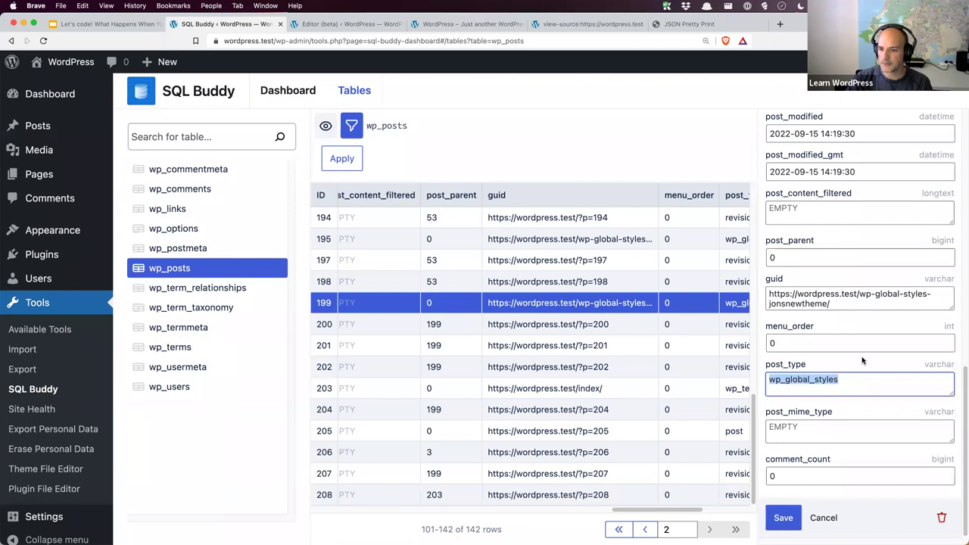
- Enlarge record 199's post_content field to read its styles JSON, and open template record 203 for comparison
scroll(861, 361, up, 10)
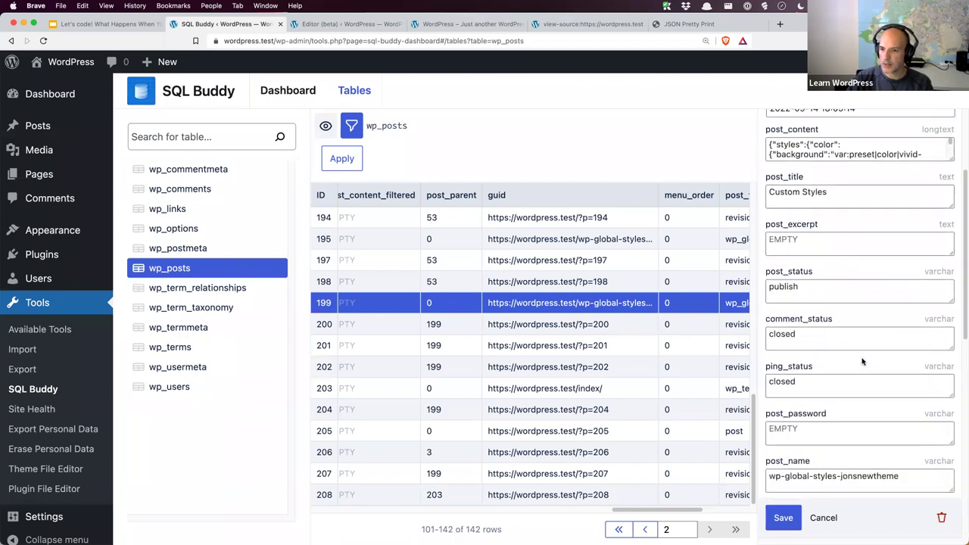
scroll(861, 361, up, 1)
drag(951, 179, 951, 254)
click(859, 200)
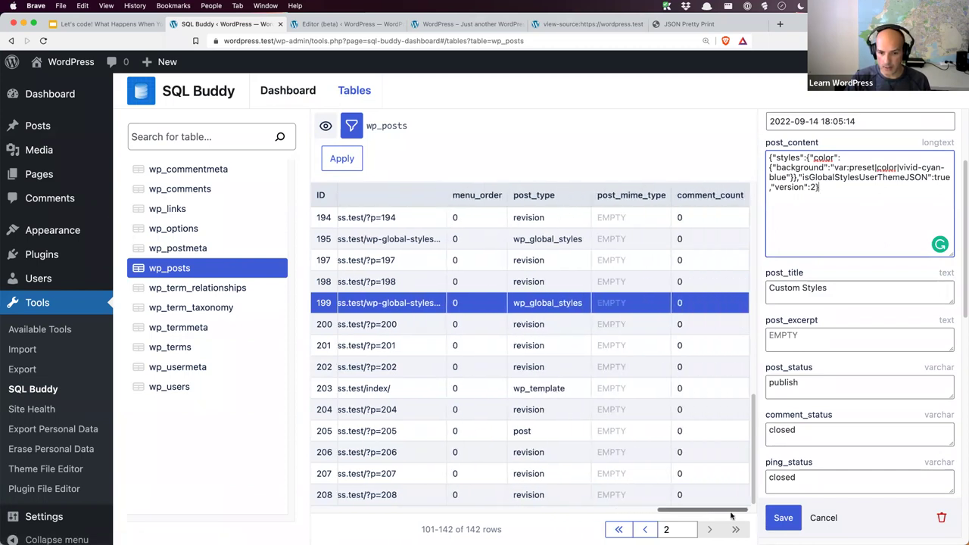
click(565, 396)
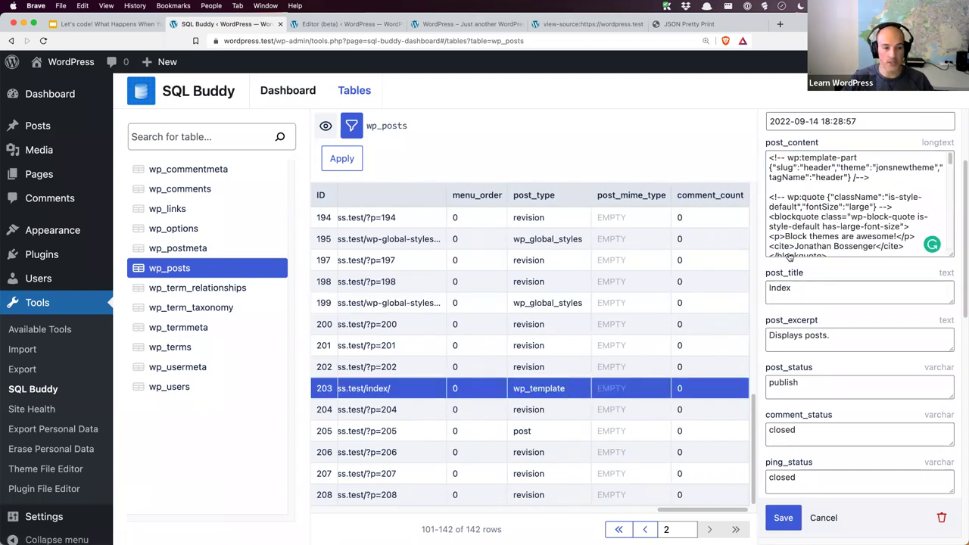
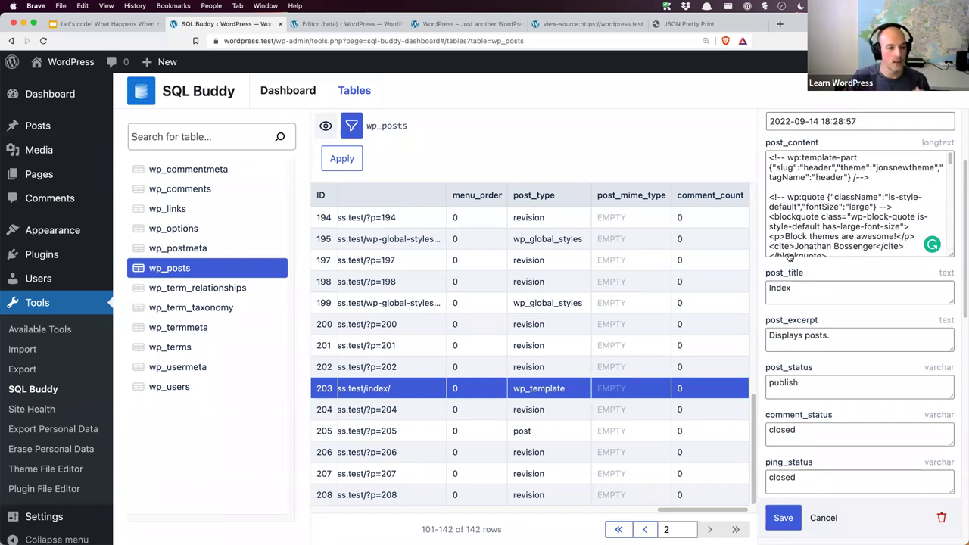
- Open the Create Block Theme page and select the option to overwrite Jons New Theme
mouse_move(47, 260)
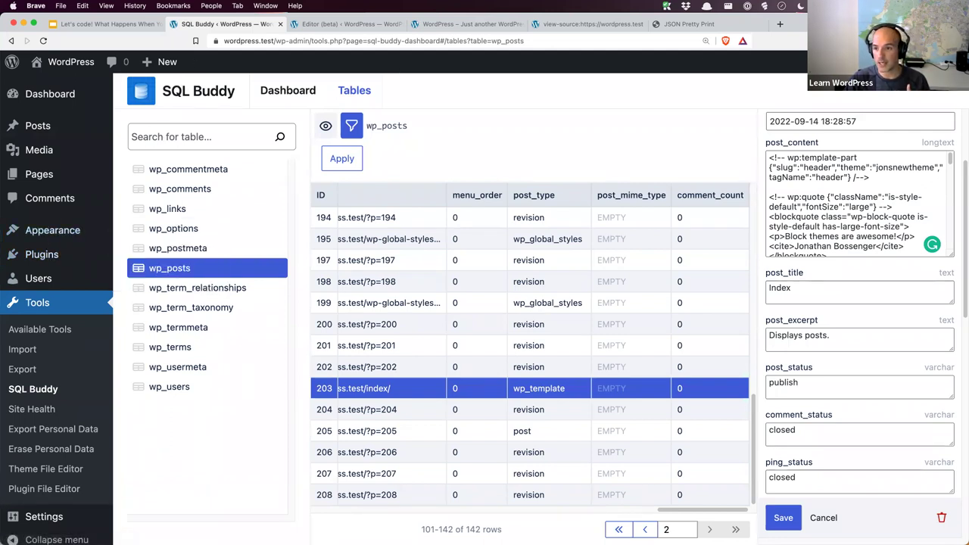
mouse_move(50, 234)
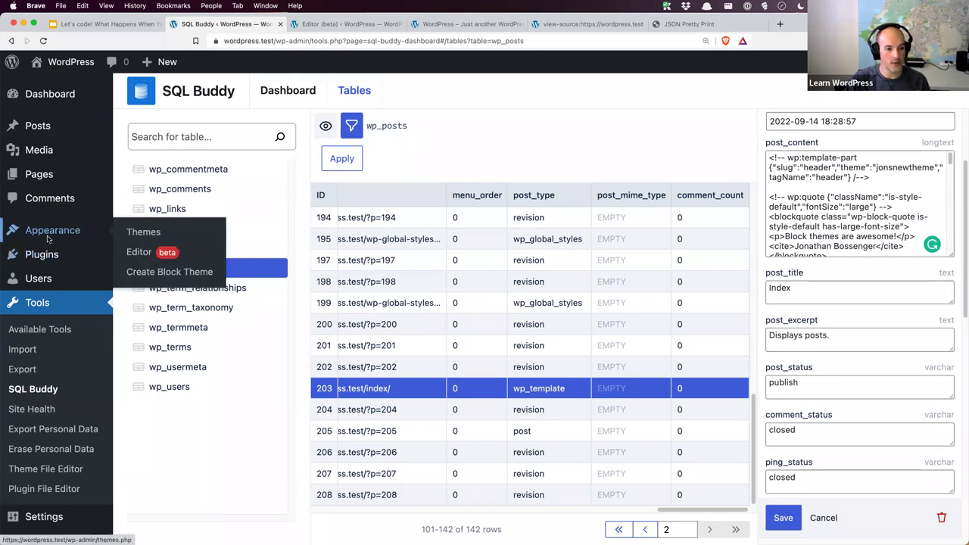
click(170, 271)
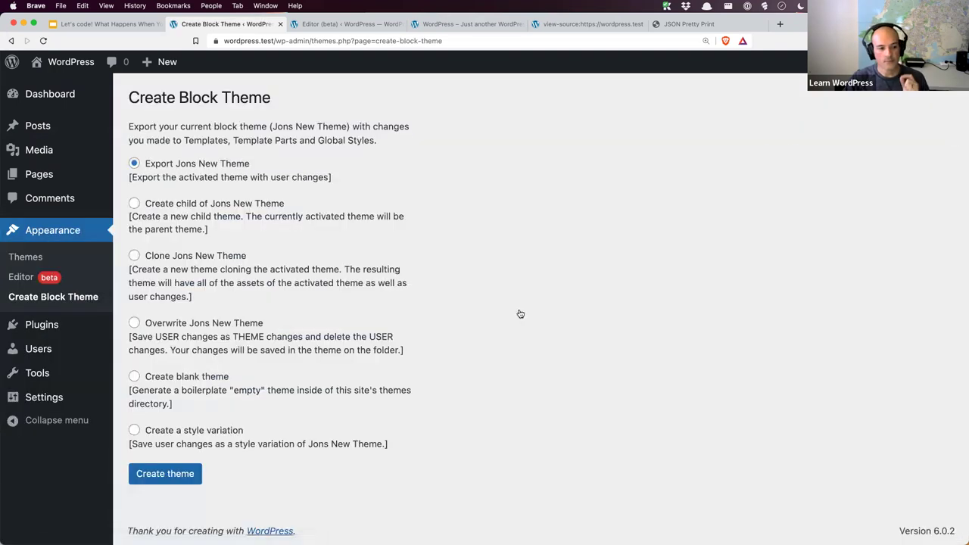
click(134, 323)
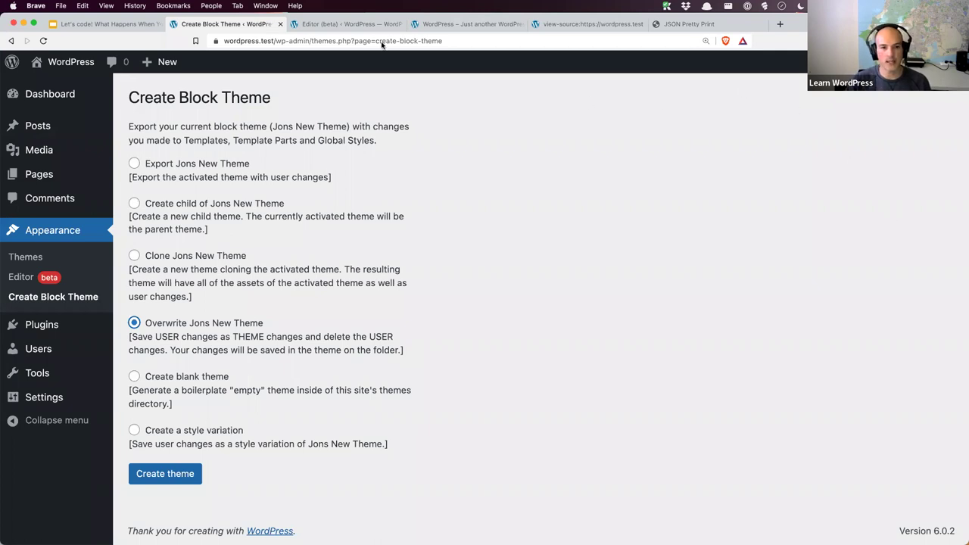
- Switch to the site editor and examine the general editor options and the additional actions for Styles
click(360, 26)
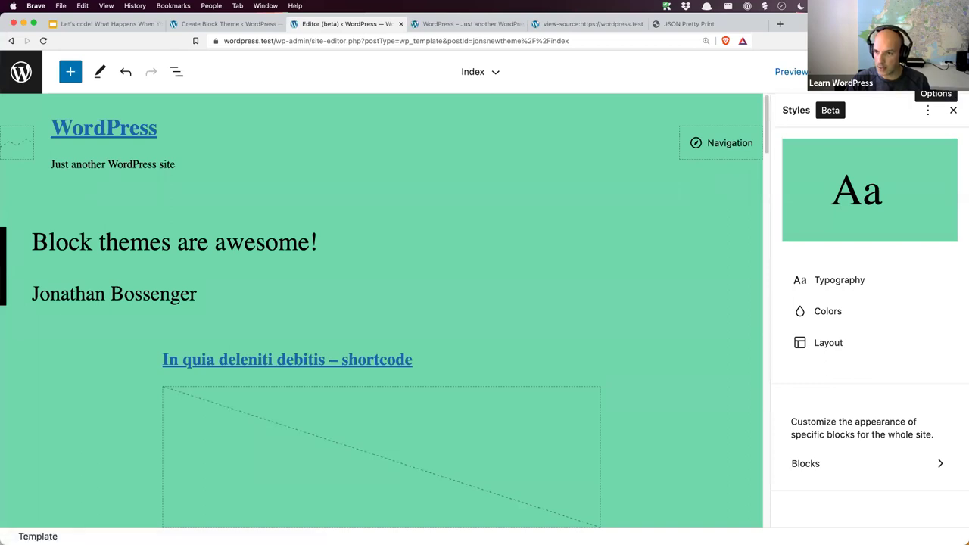
click(928, 110)
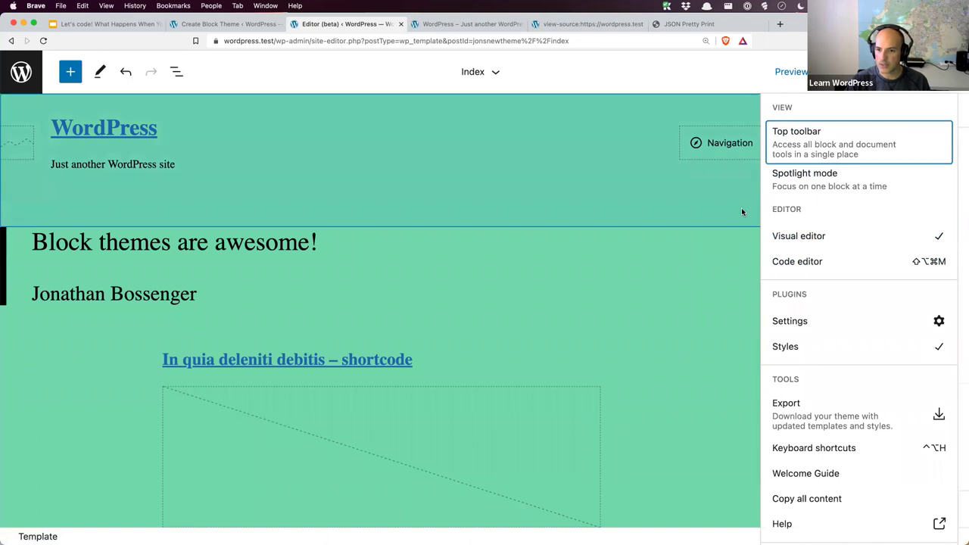
key(Escape)
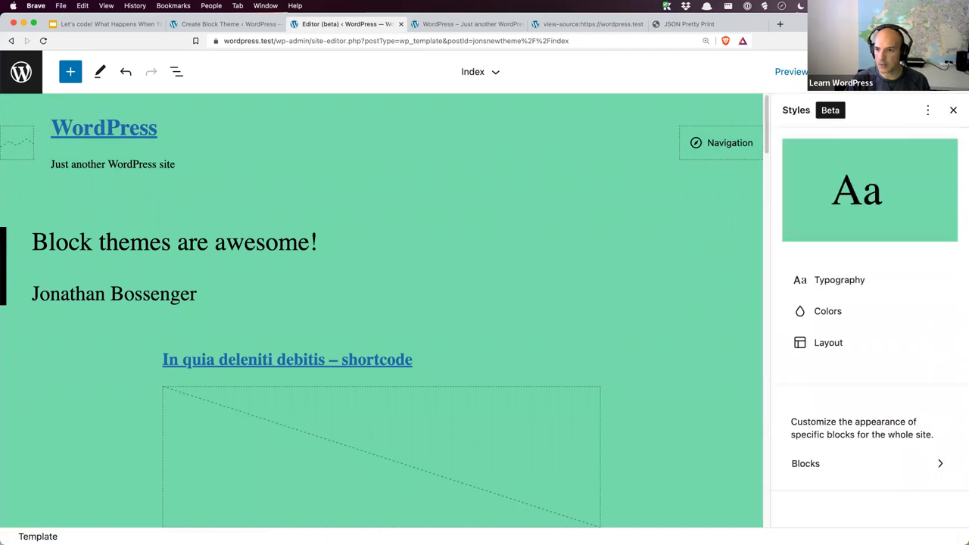
click(928, 110)
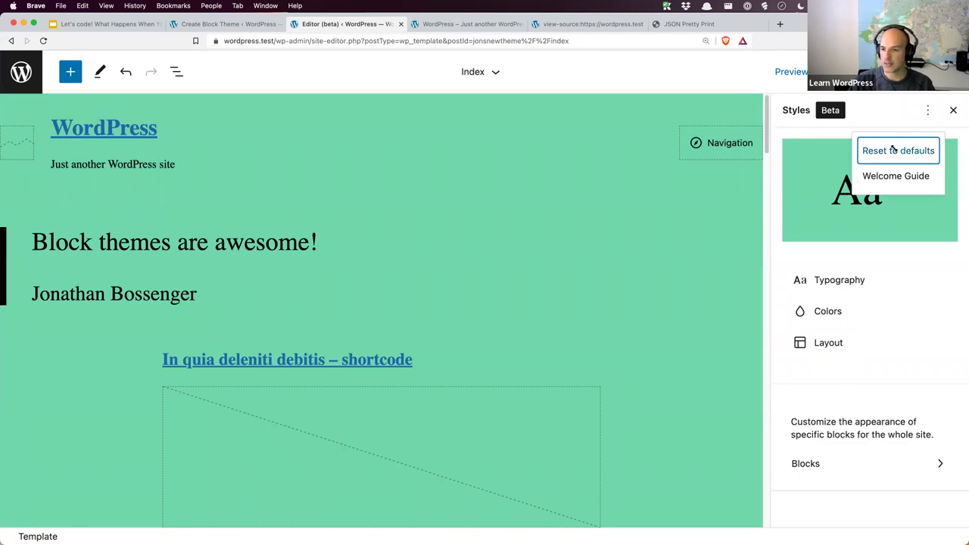
- Leave the site editor for the dashboard, discarding unsaved changes, and open the Create Block Theme page
click(21, 74)
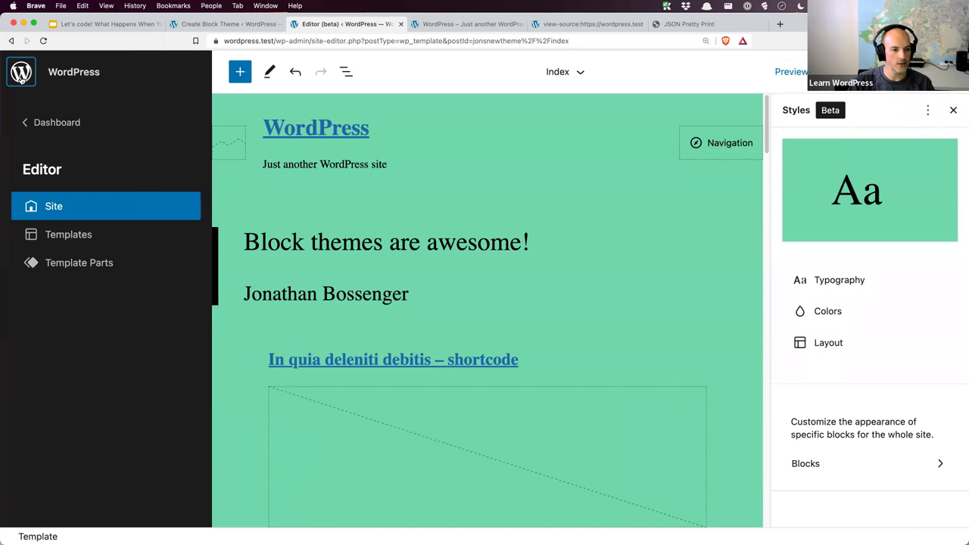
click(61, 123)
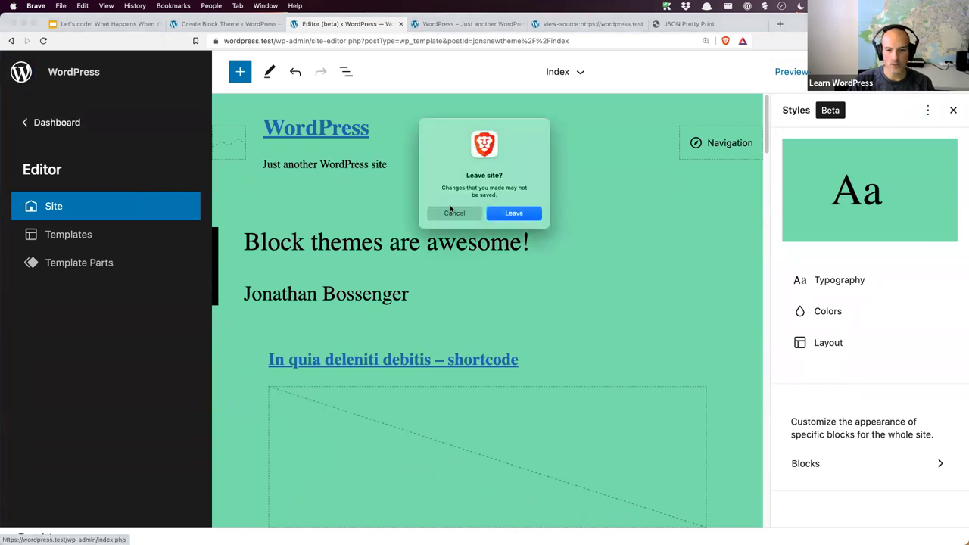
click(504, 212)
mouse_move(55, 284)
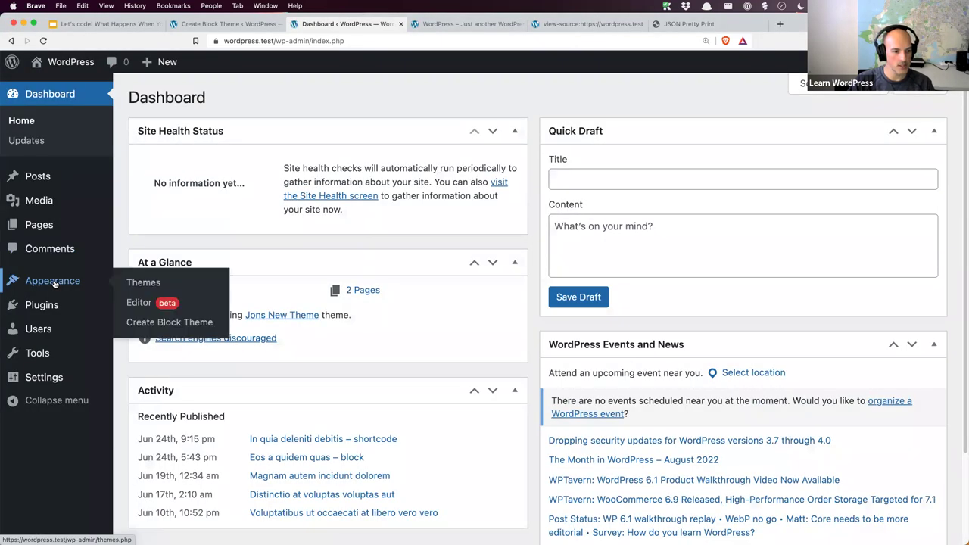
click(174, 324)
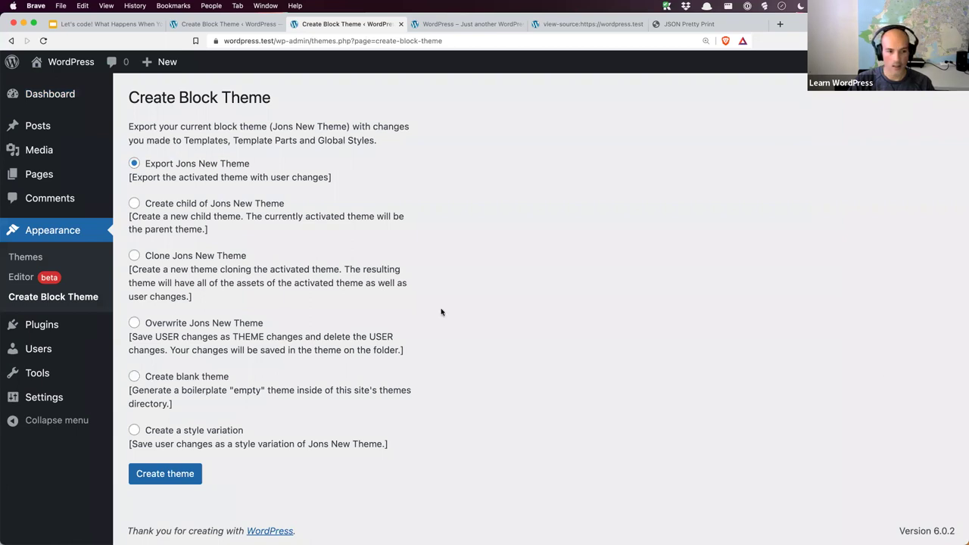
- Create a blank block theme named Bobs Theme
click(134, 376)
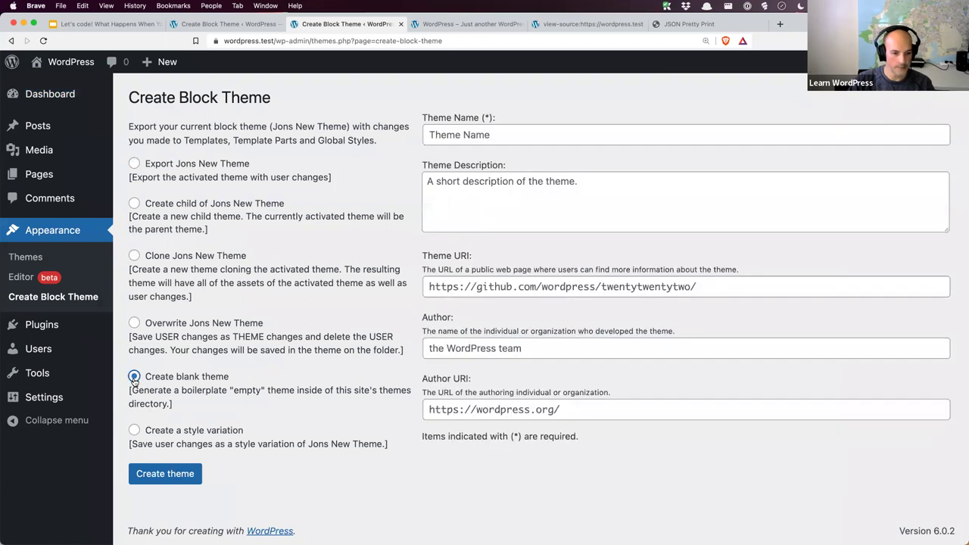
click(564, 136)
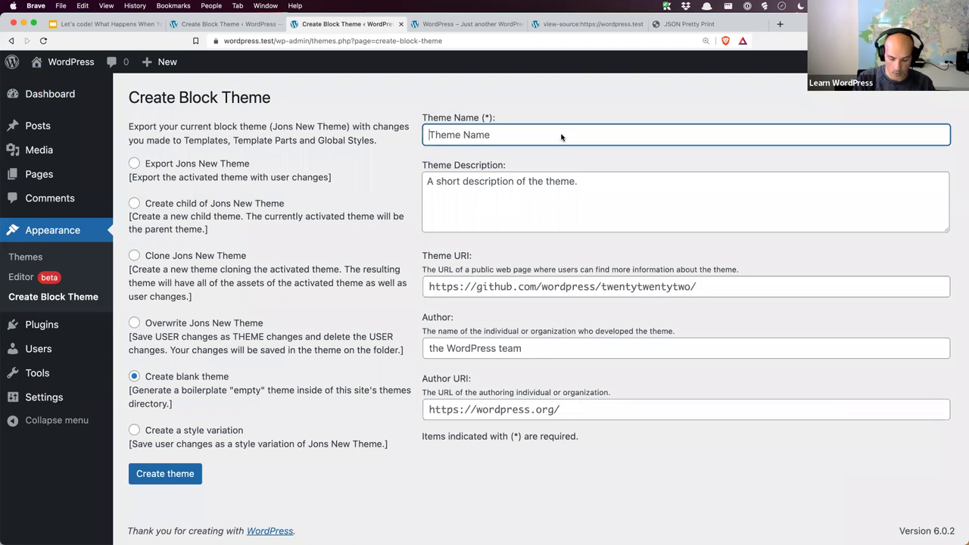
text(Bobs Theme)
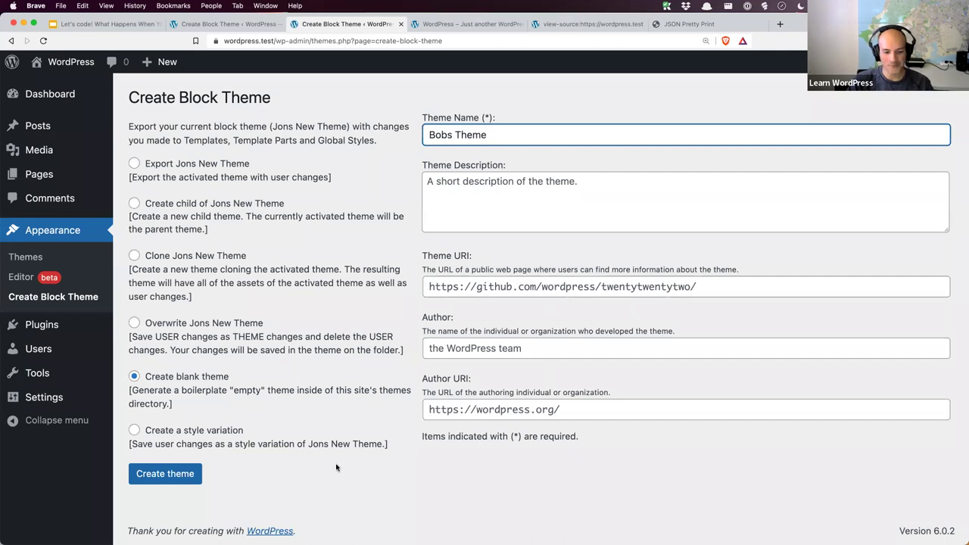
click(167, 474)
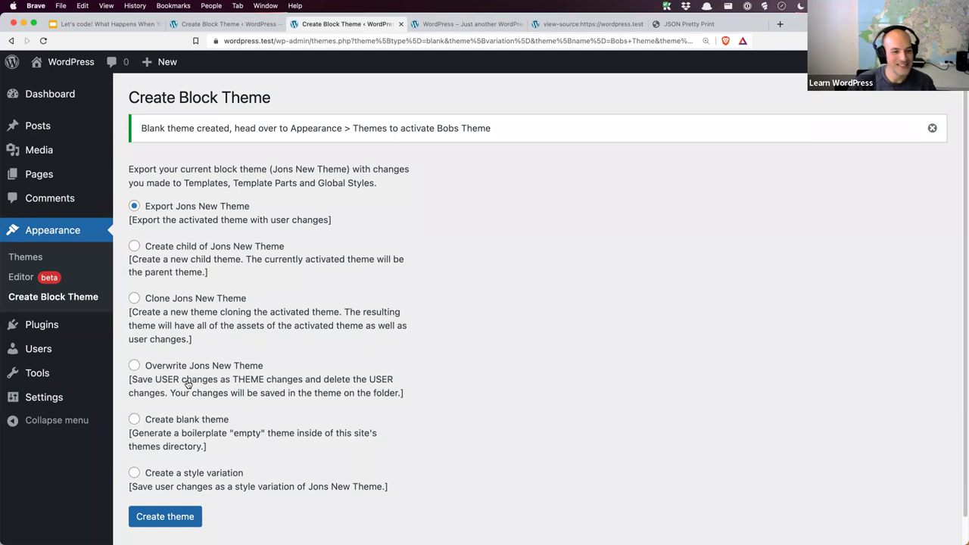
- Activate Bobs Theme among the installed themes and open its Index template in the site editor
click(39, 259)
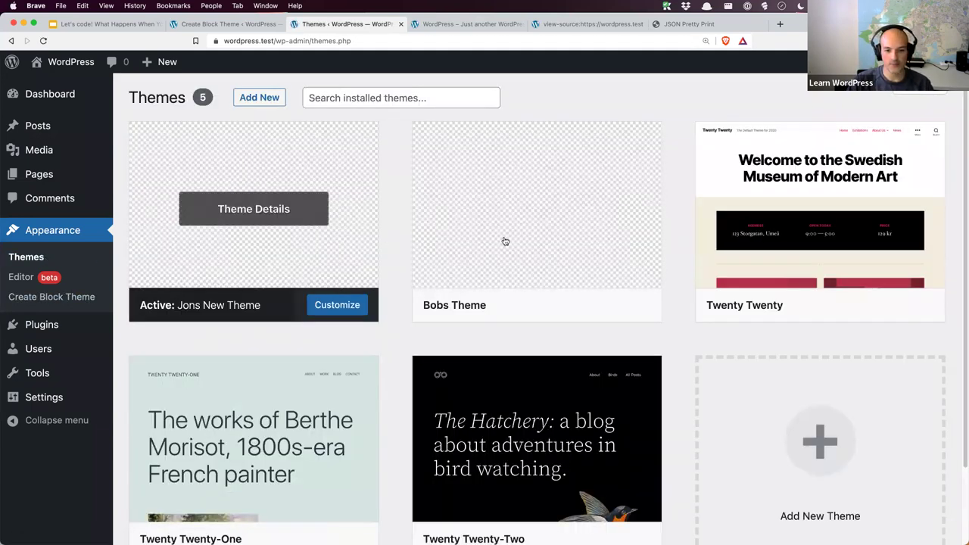
click(637, 307)
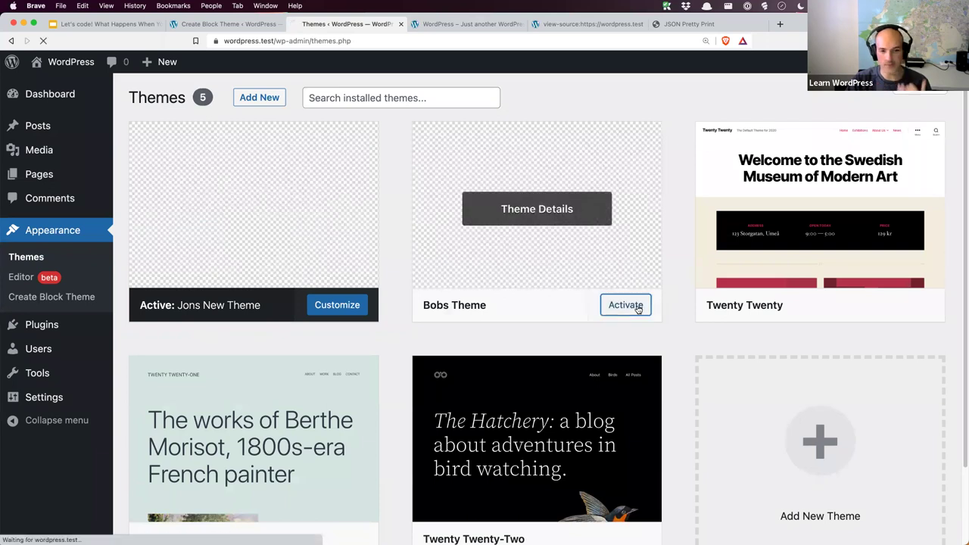
click(17, 277)
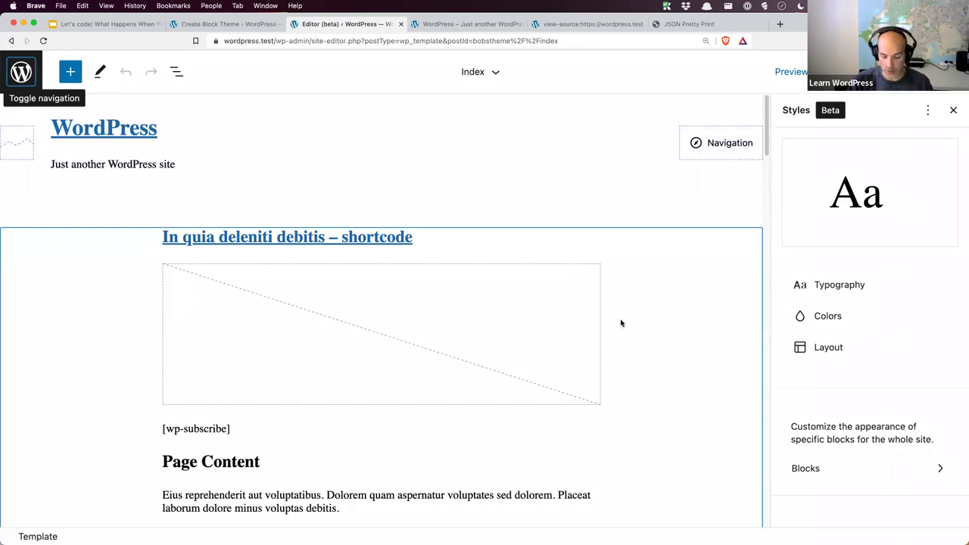
- Switch to Visual Studio Code, close the open jonsnewtheme files and open theme.json from the bobstheme folder
key(super+Tab)
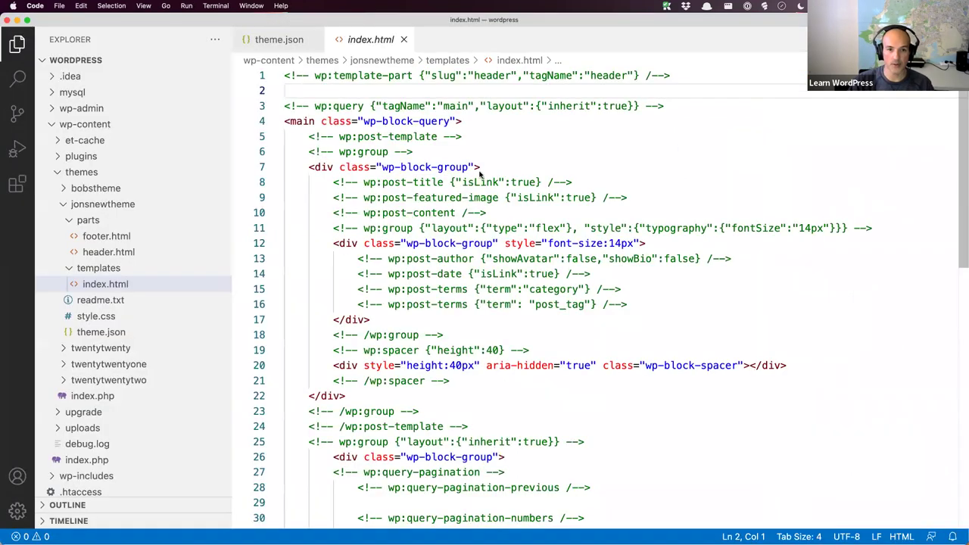
click(402, 39)
click(315, 39)
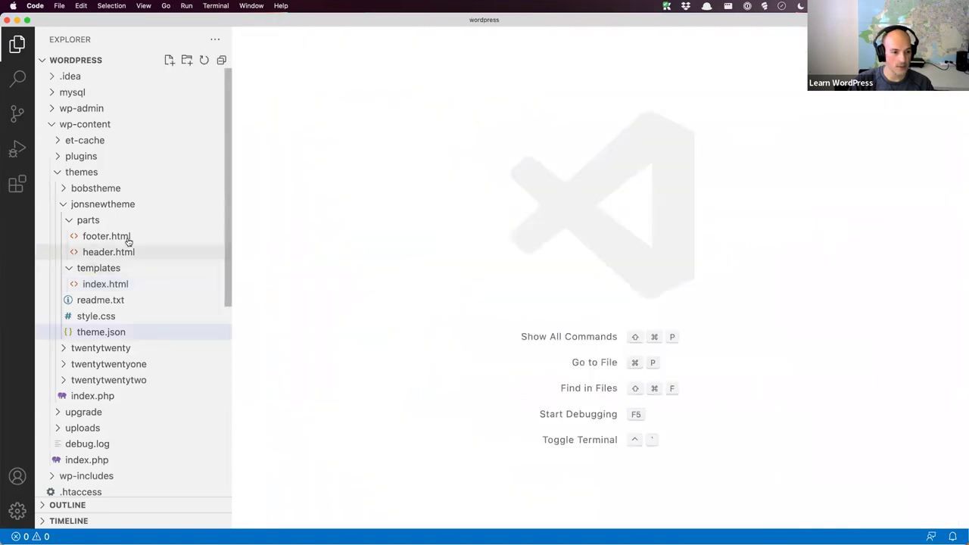
click(65, 204)
click(65, 189)
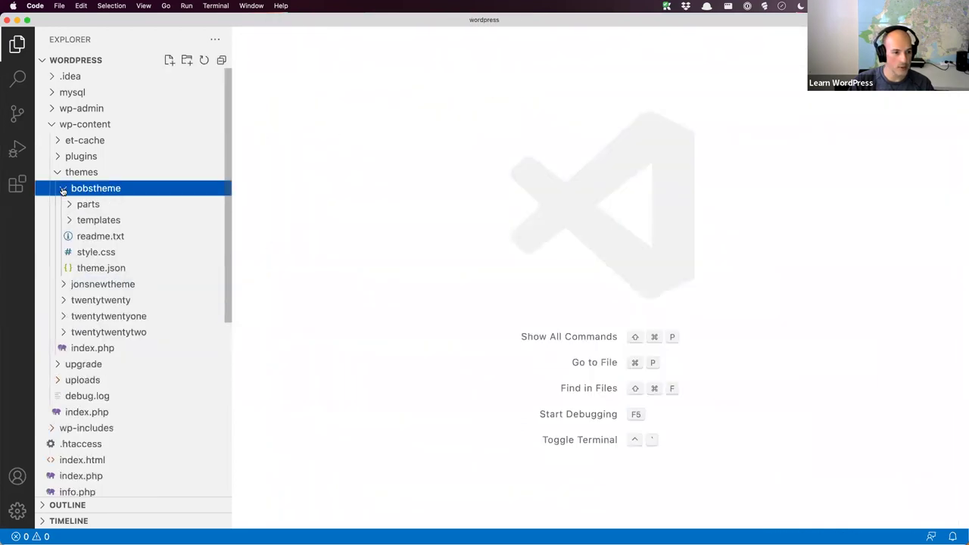
click(101, 268)
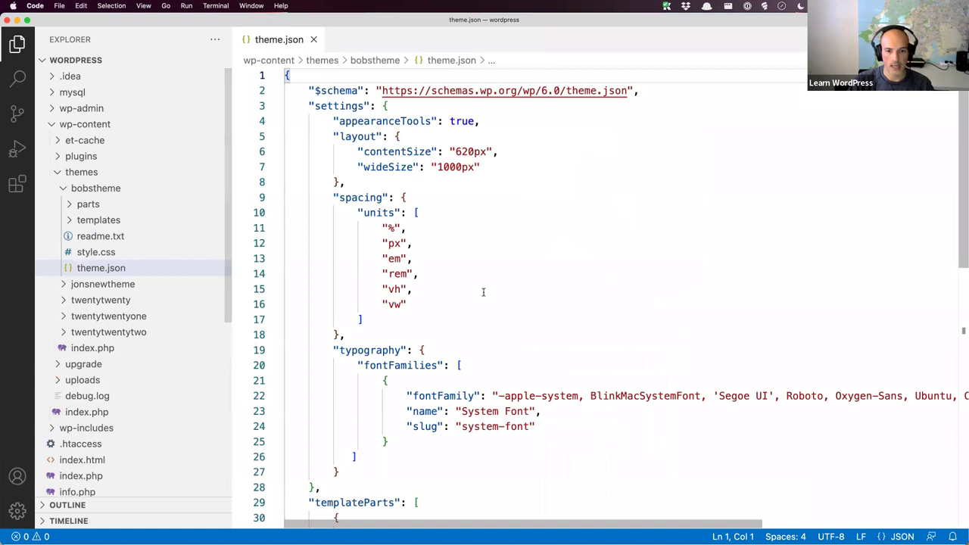
- Add an empty styles object between the settings and templateParts sections of theme.json
scroll(491, 284, down, 1)
scroll(491, 284, down, 3)
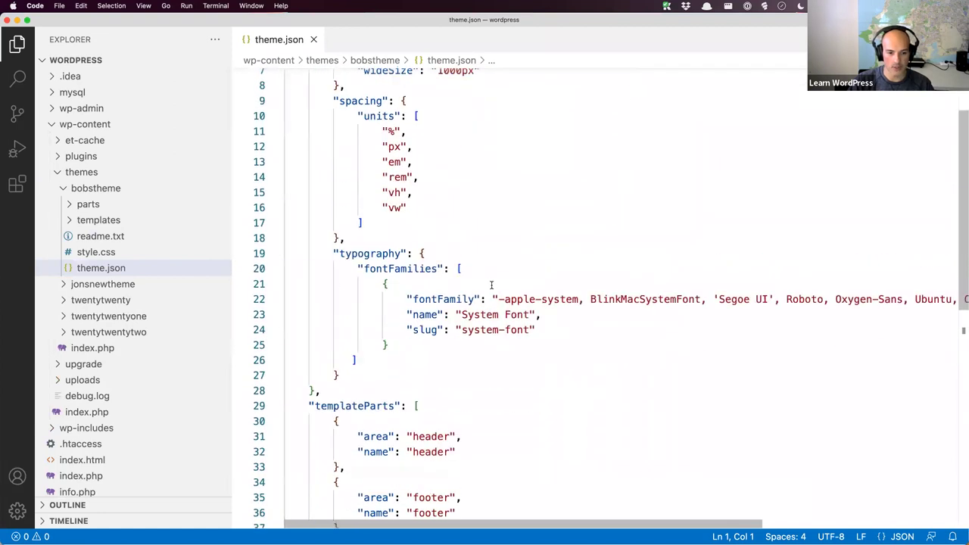
click(409, 390)
key(Return)
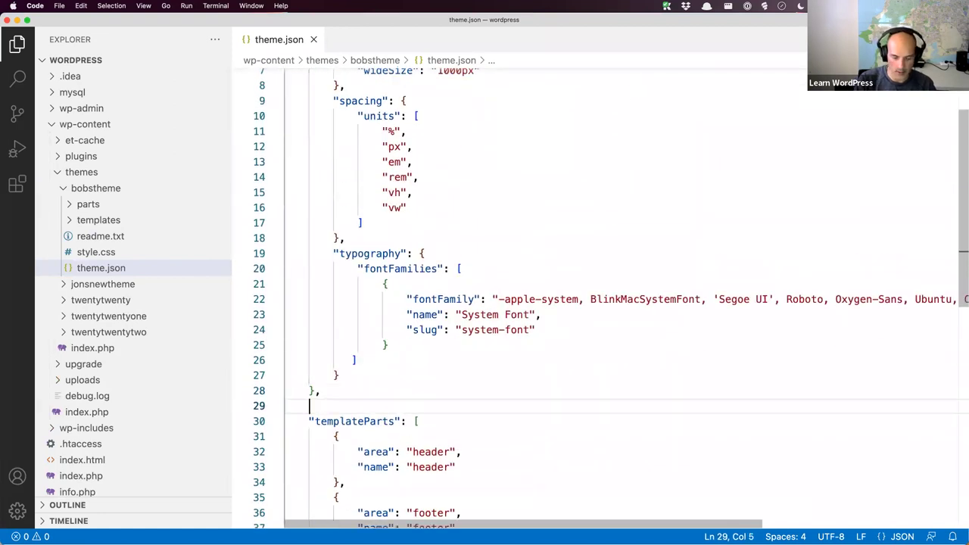
text("s)
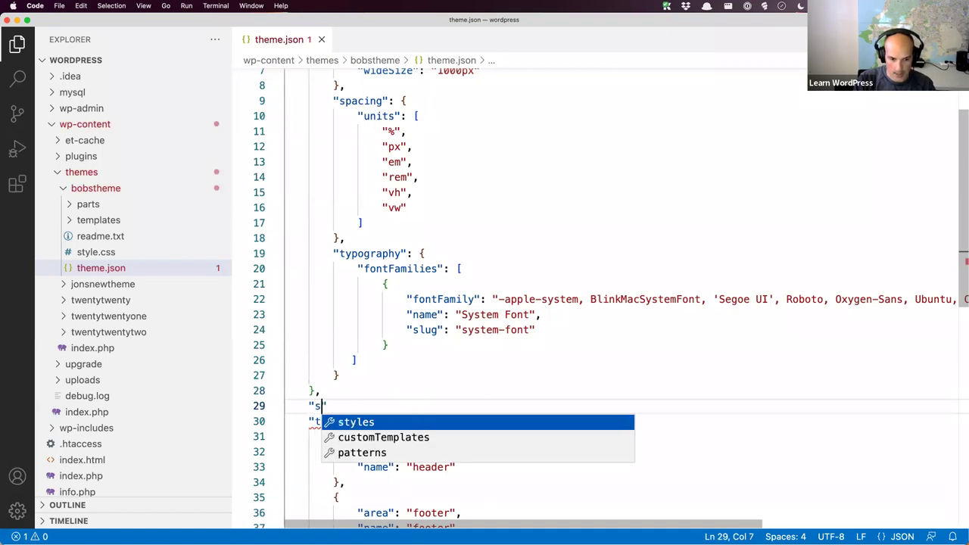
key(Return)
key(Return)
text("ba)
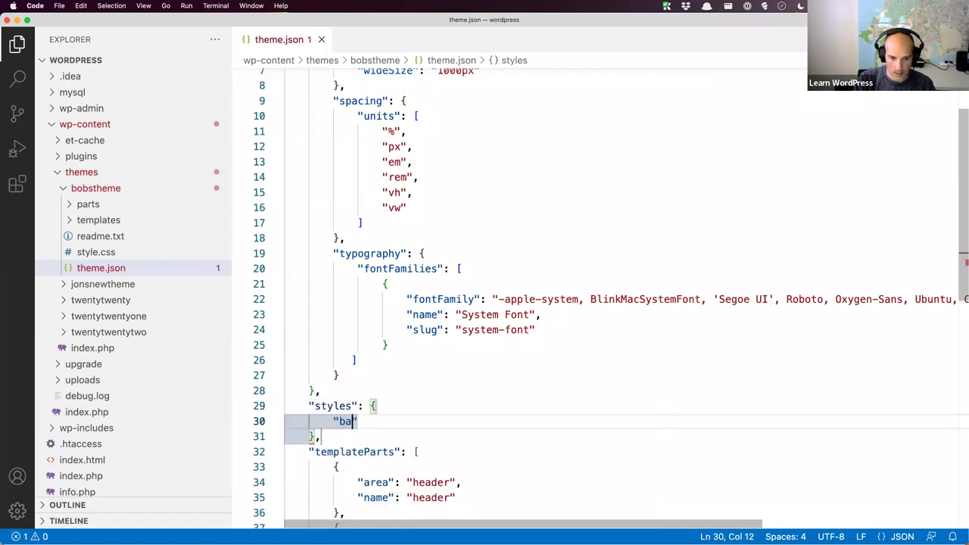
text(l)
key(BackSpace)
key(BackSpace)
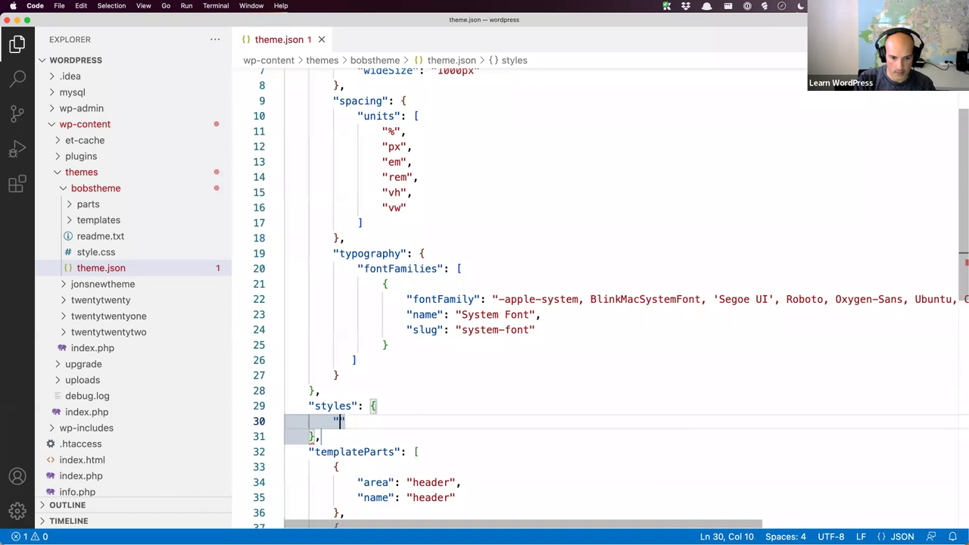
key(Right)
key(BackSpace)
key(BackSpace)
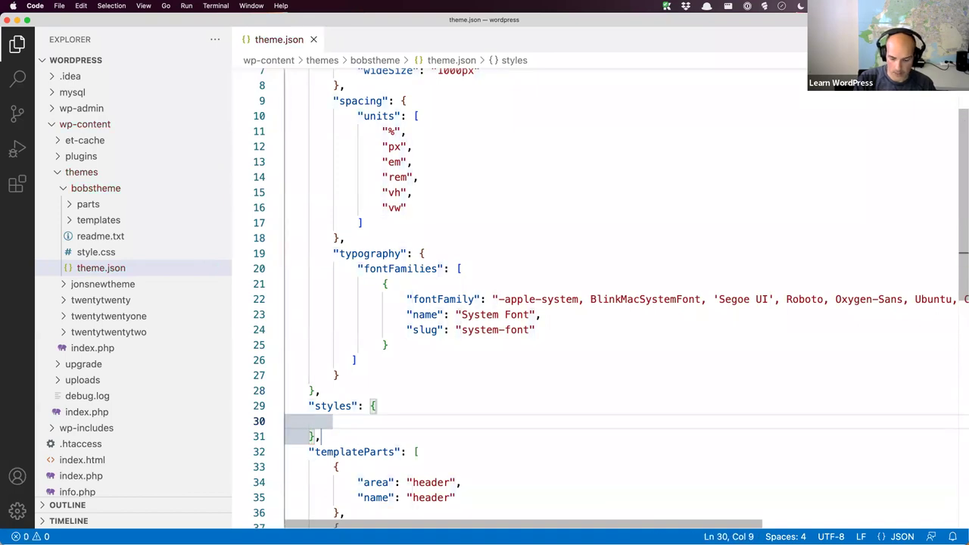
- Add a color object inside styles containing a background property with the placeholder value var()
text(")
key(Down)
key(Down)
key(Return)
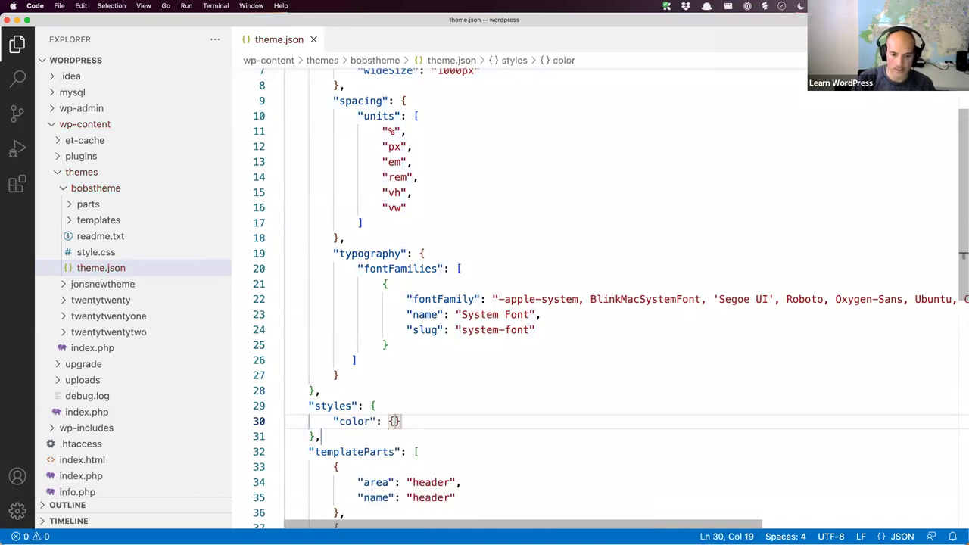
key(Return)
text("b)
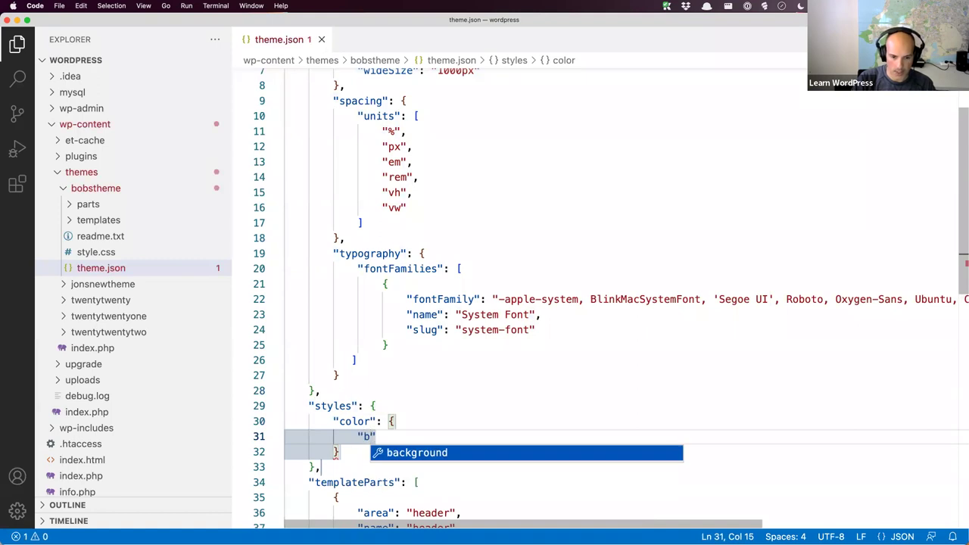
key(Return)
text(var())
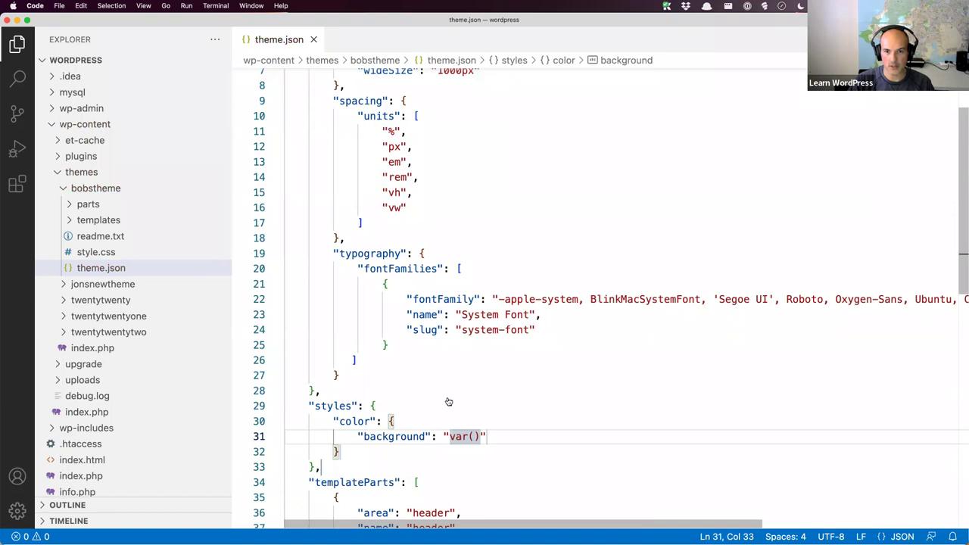
- Switch to the browser and copy the background value var:preset|color|vivid-cyan-blue from the JSON Pretty Print page
key(super+Tab)
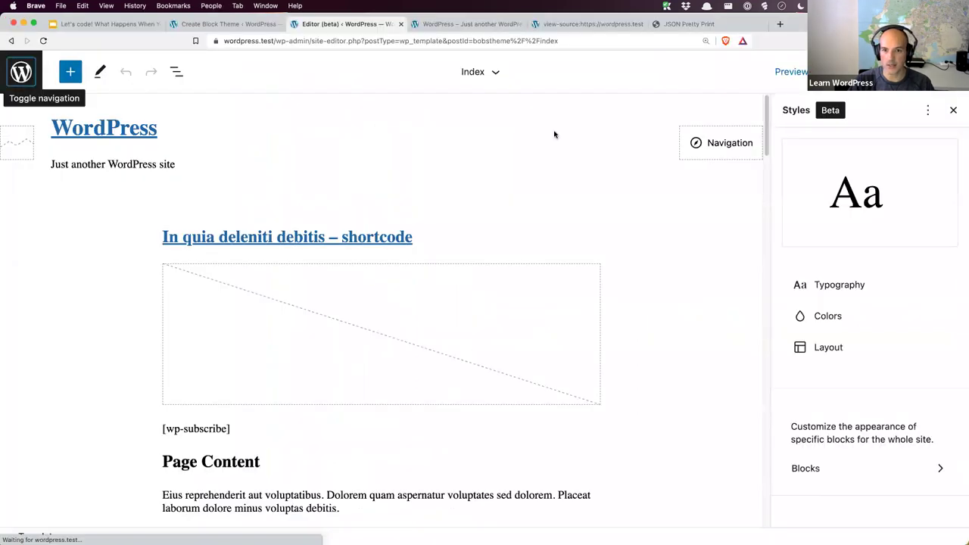
click(677, 23)
click(503, 274)
drag(532, 259, 217, 258)
key(super+c)
- Return to Visual Studio Code and replace the var() placeholder in theme.json with var:preset|color|vivid-cyan-blue
key(super+Tab)
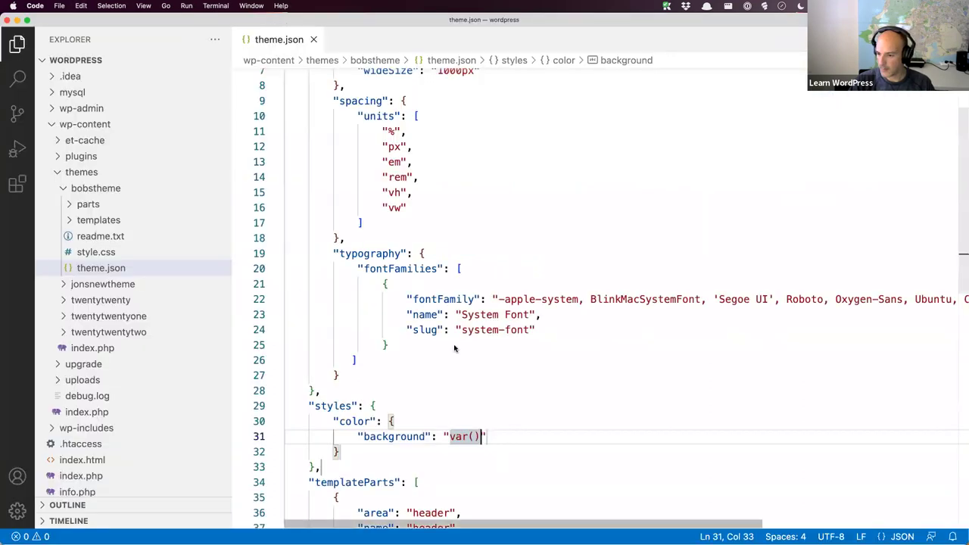
scroll(621, 437, down, 4)
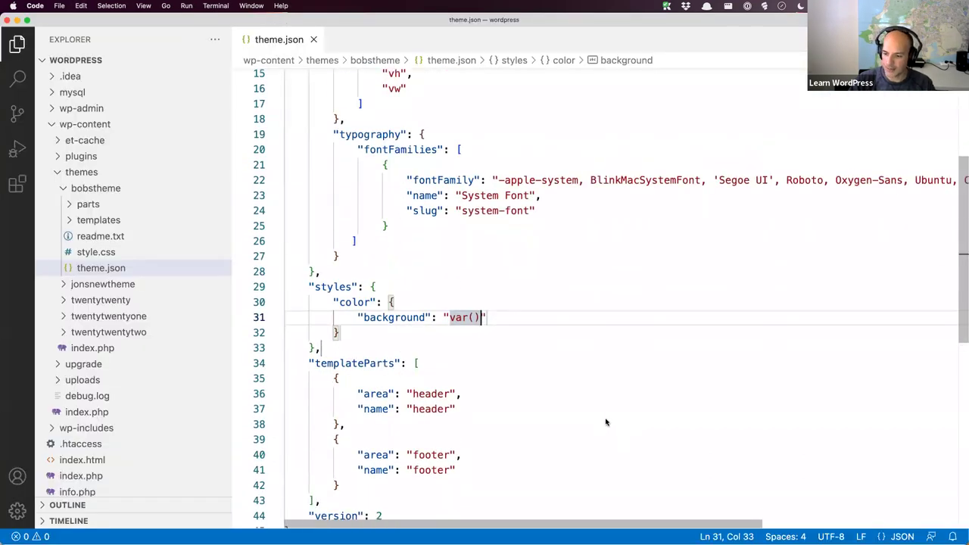
click(479, 318)
drag(478, 318, 452, 318)
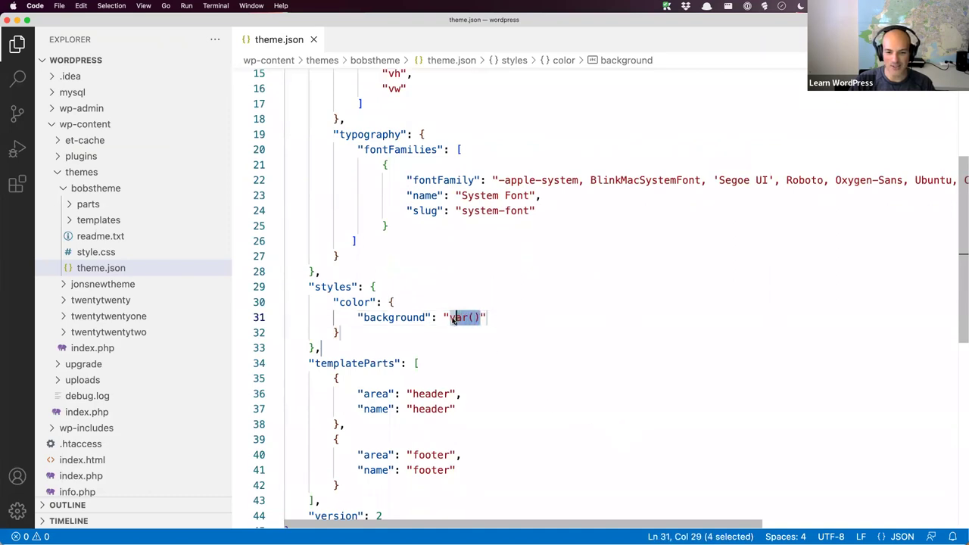
key(super+v)
click(684, 320)
click(373, 351)
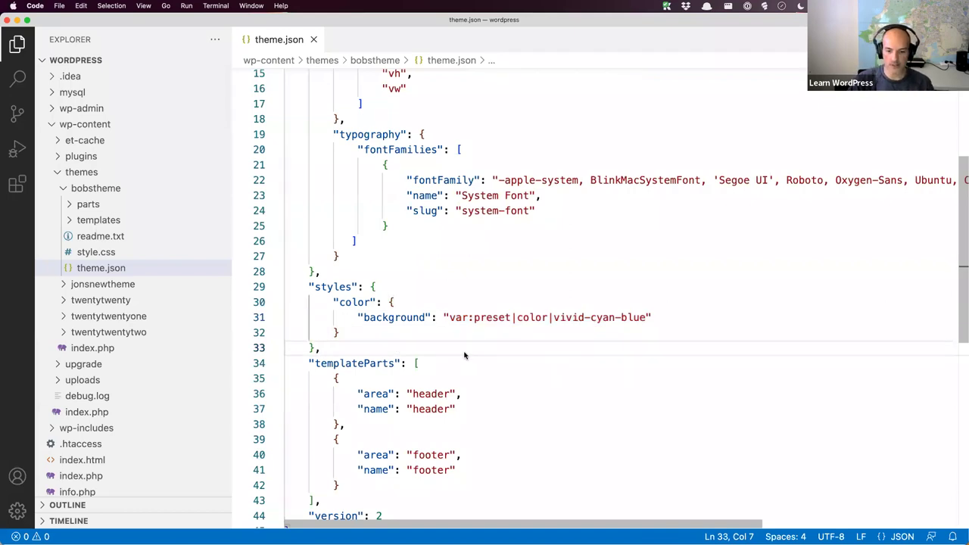
- Switch to the browser, reload the site editor and open the background colour settings in the global styles
key(super+Tab)
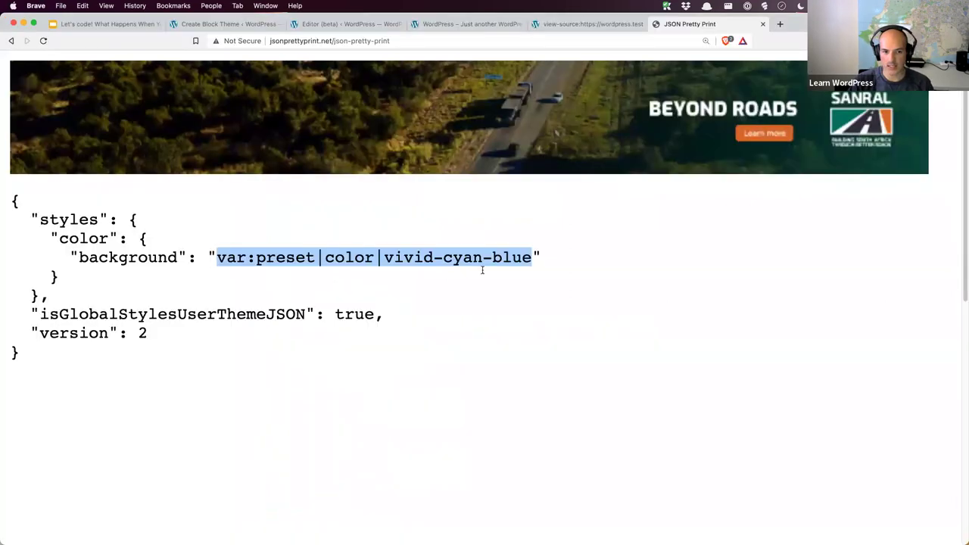
click(333, 25)
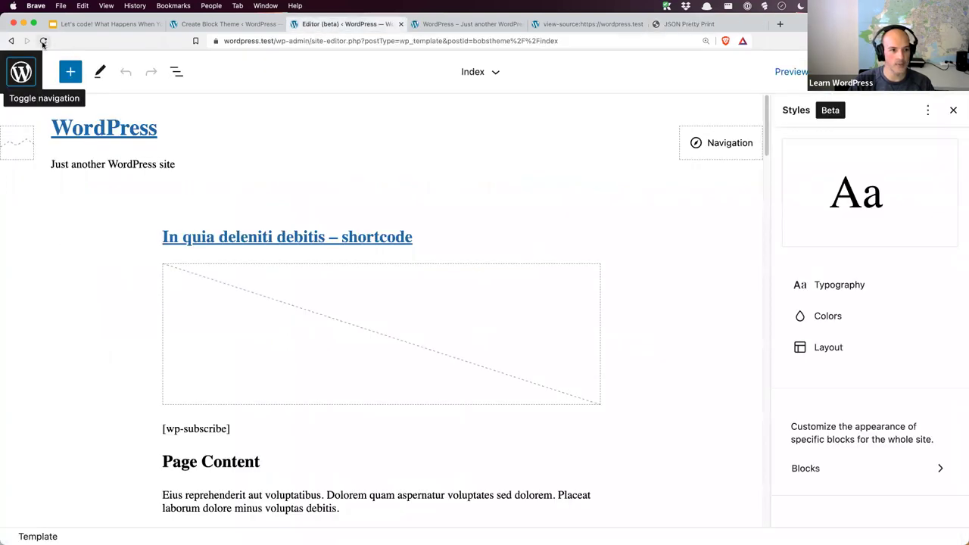
click(43, 42)
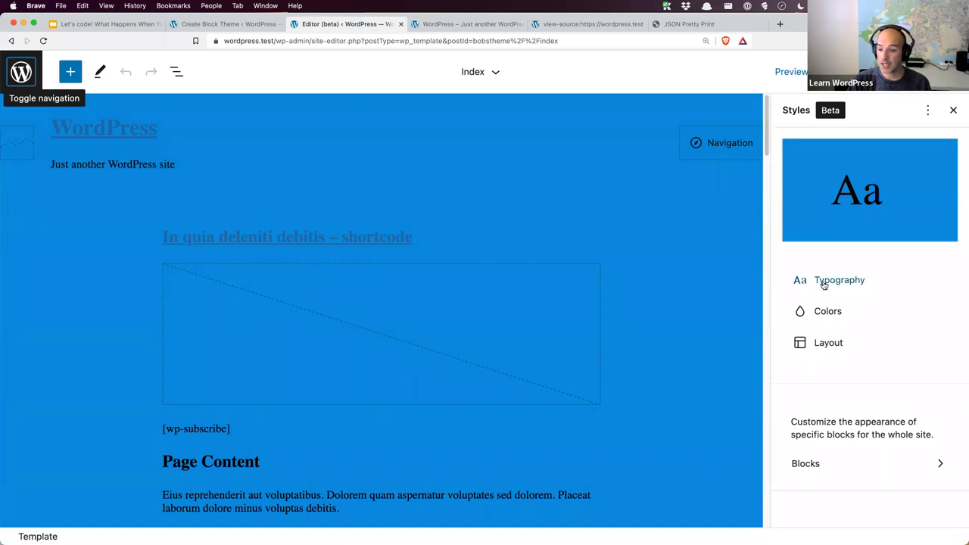
click(828, 312)
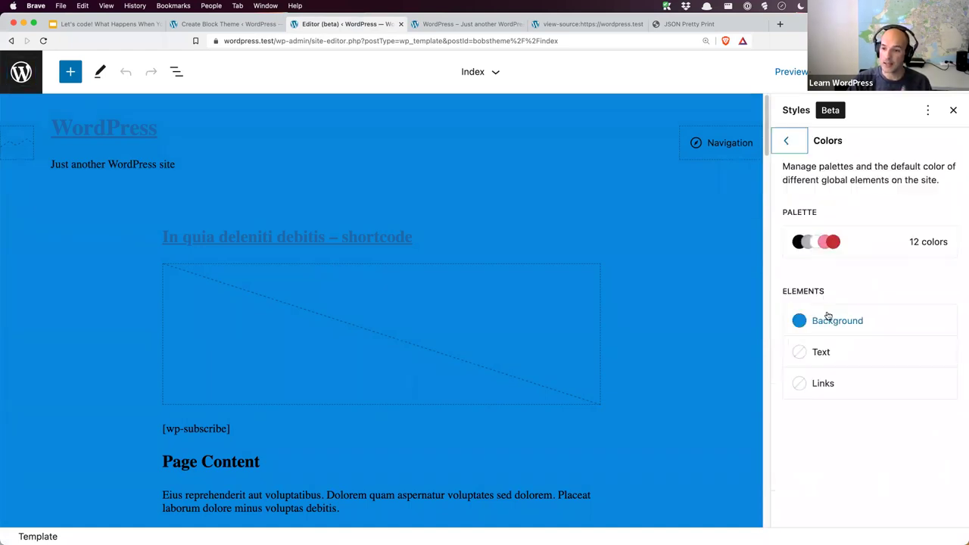
click(828, 318)
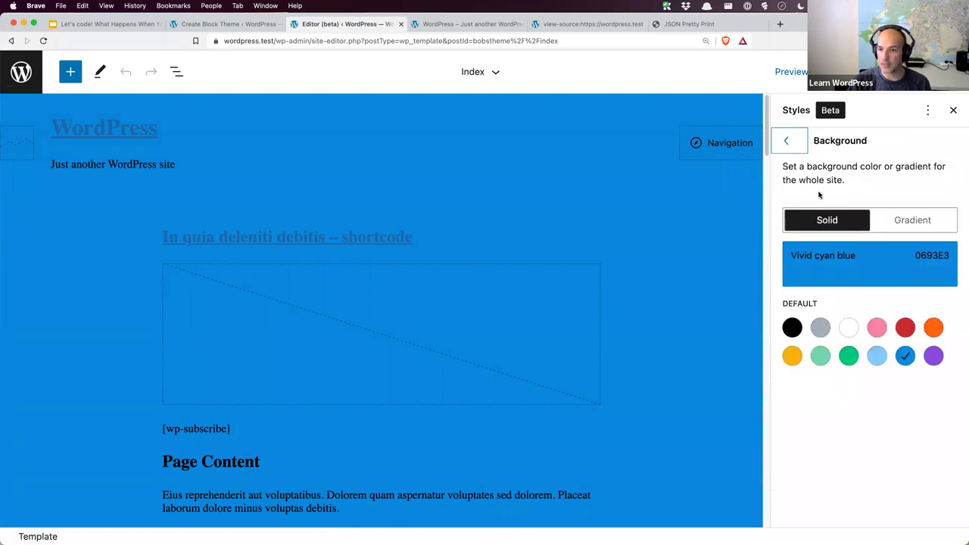
- Set the site background to Cyan bluish gray and save the custom global styles
click(818, 328)
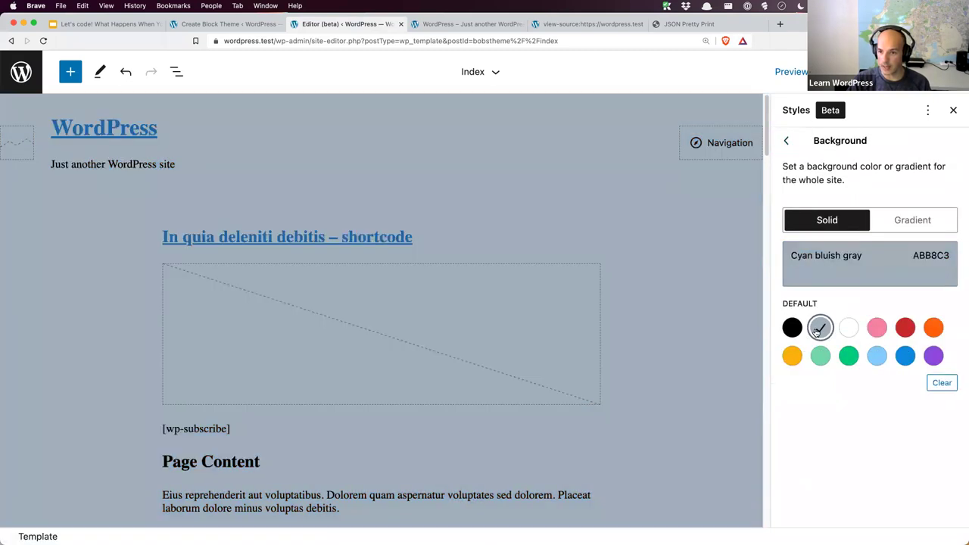
click(792, 71)
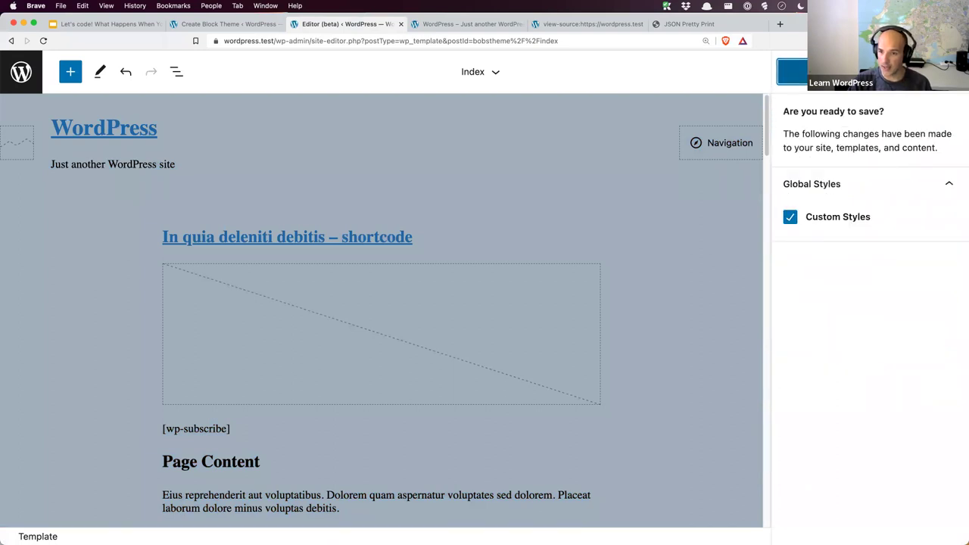
click(791, 72)
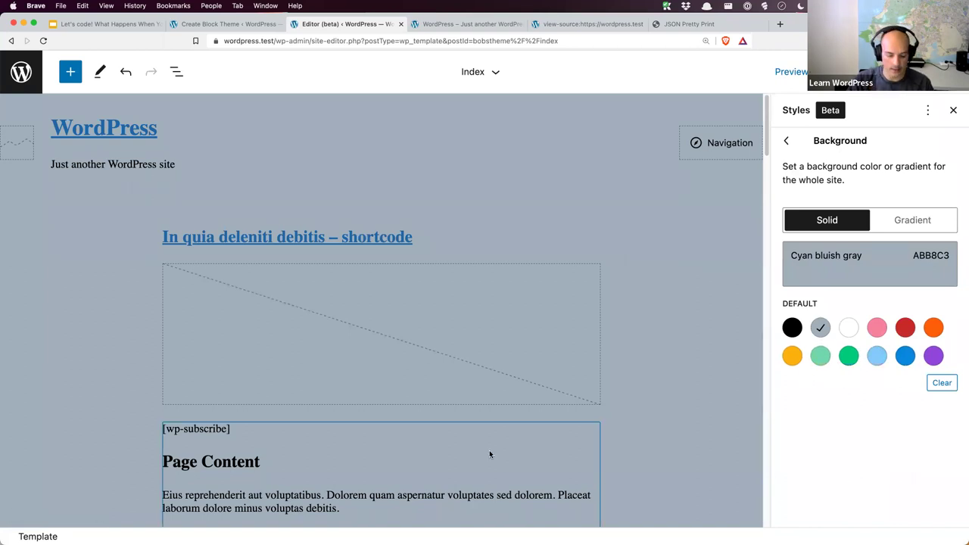
- Search the wordpress.test page source for "light-" and copy the preset name light-green-cyan
click(594, 25)
key(super+plus)
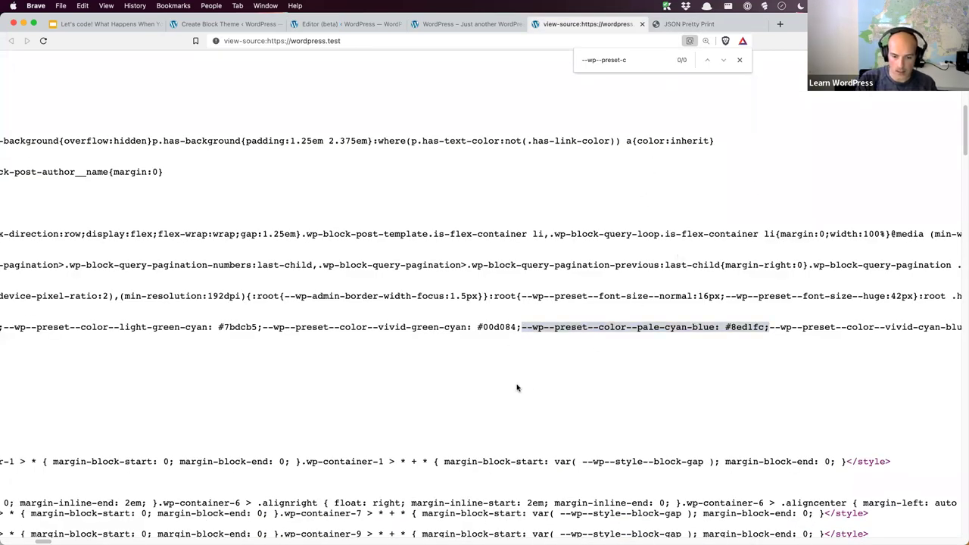
key(super+f)
drag(636, 60, 509, 61)
text(light-)
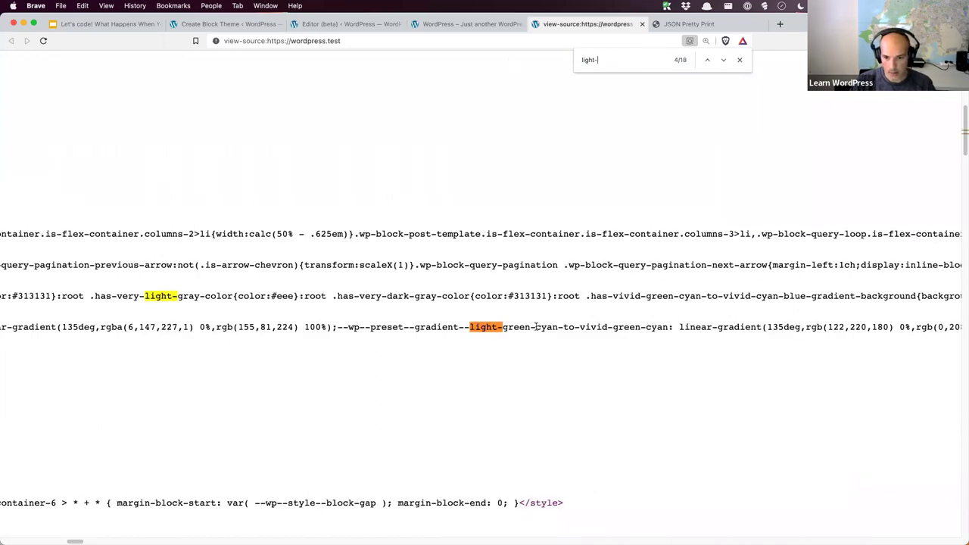
drag(560, 327, 478, 328)
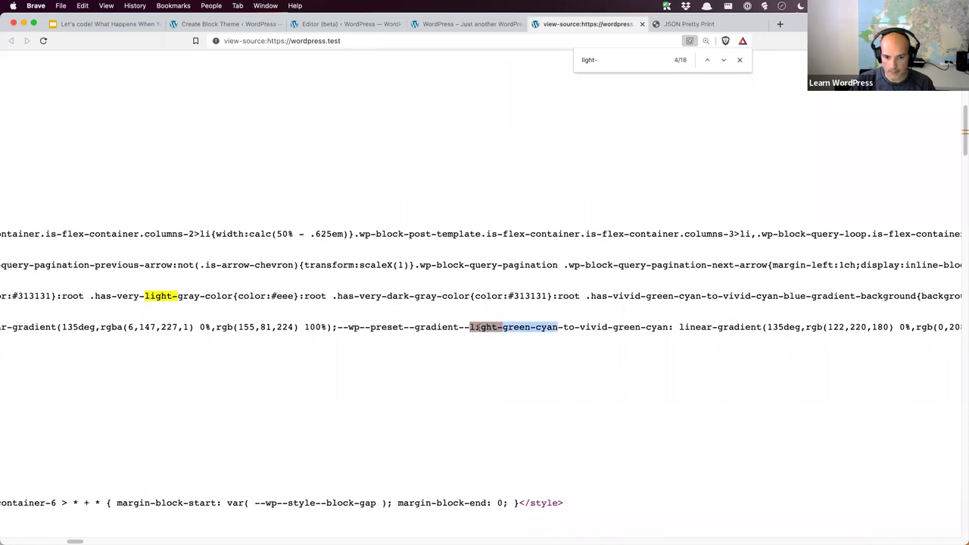
right_click(478, 327)
click(500, 348)
- Switch to Visual Studio Code and replace vivid-cyan-blue with light-green-cyan in the theme.json background value
click(330, 23)
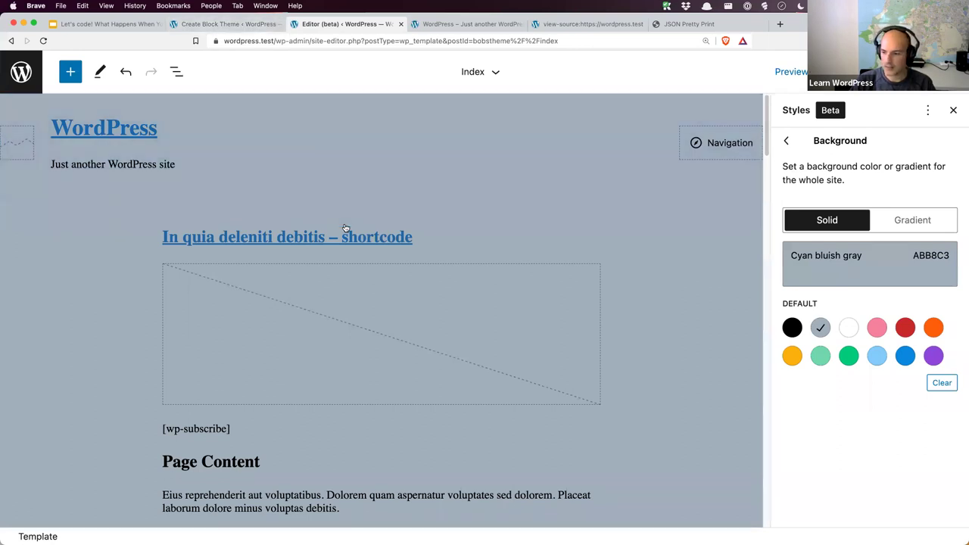
key(super+Tab)
drag(628, 318, 553, 318)
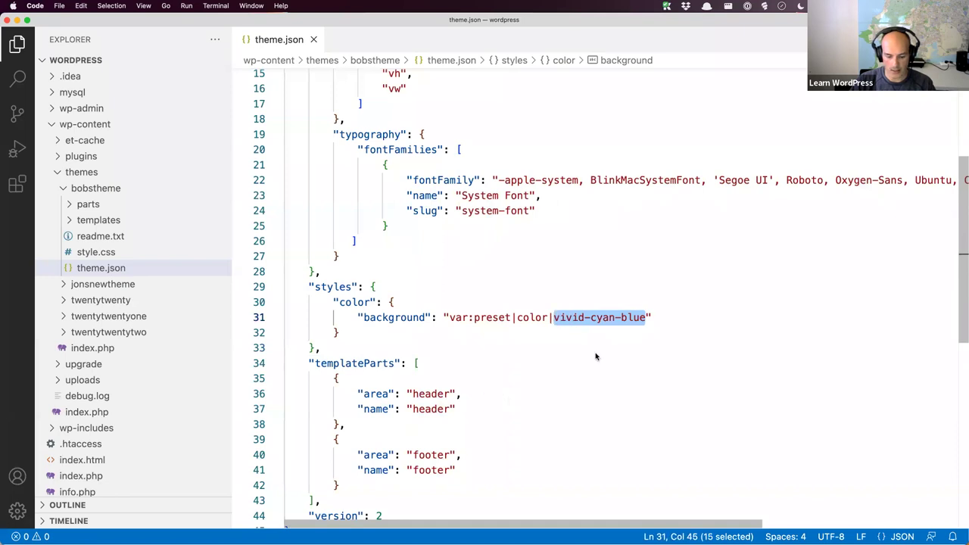
key(super+v)
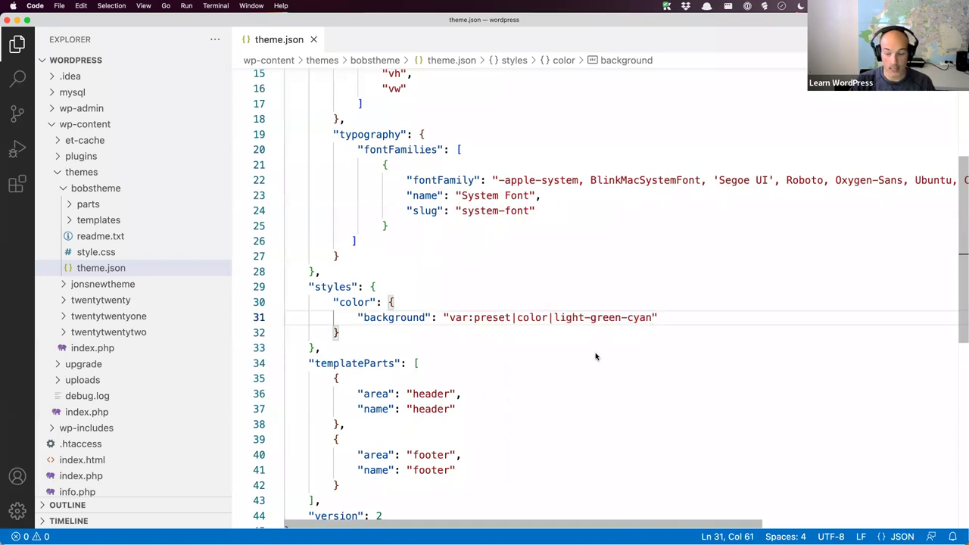
- Switch to the browser, reload the site editor and reset the global styles to their defaults
key(super+Tab)
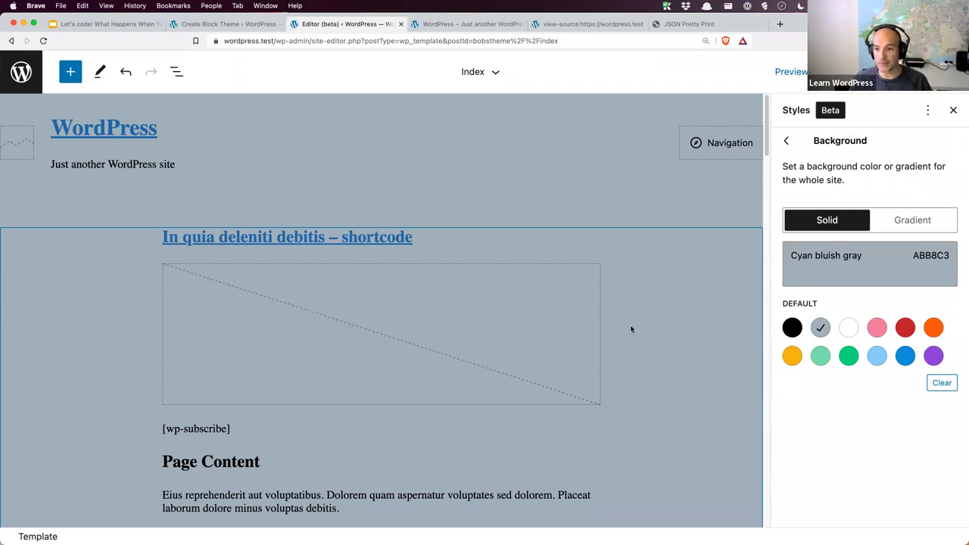
click(44, 41)
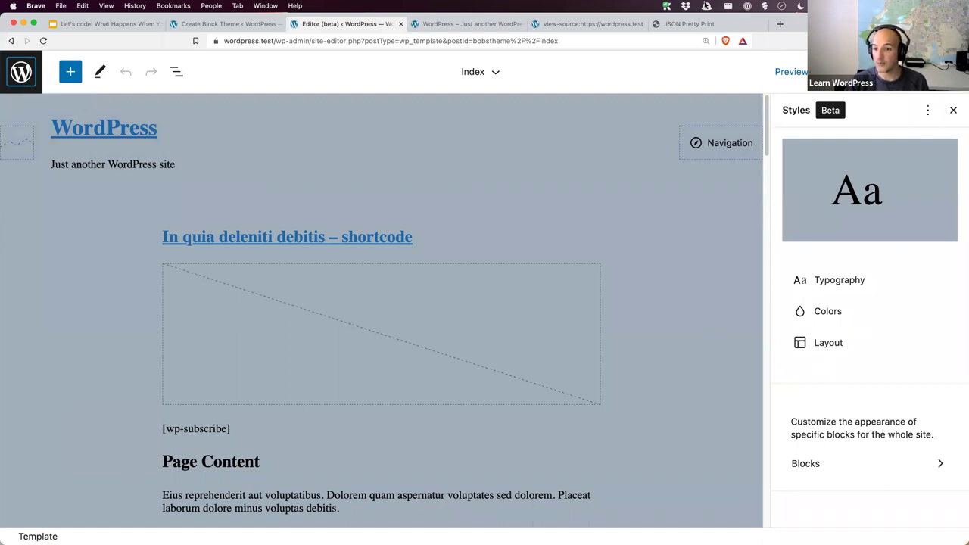
click(927, 111)
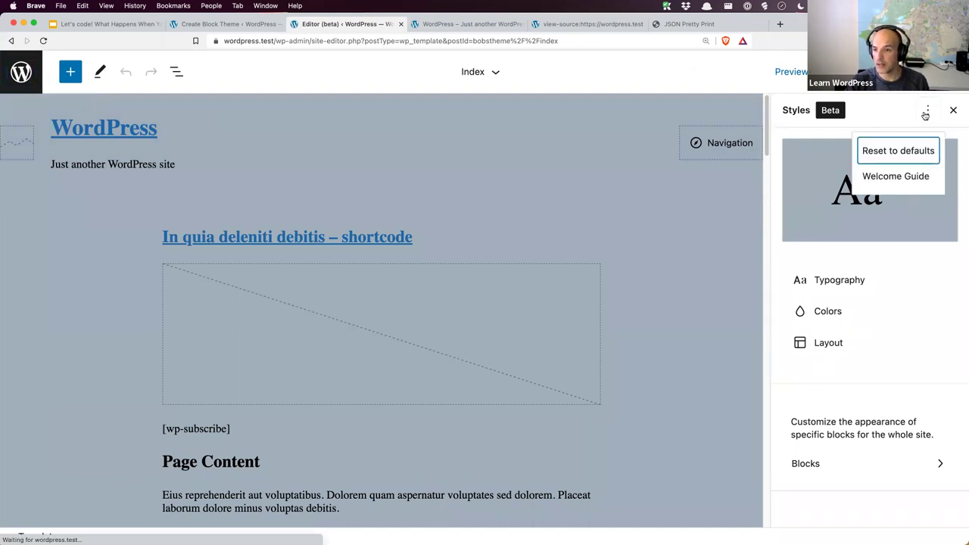
click(922, 152)
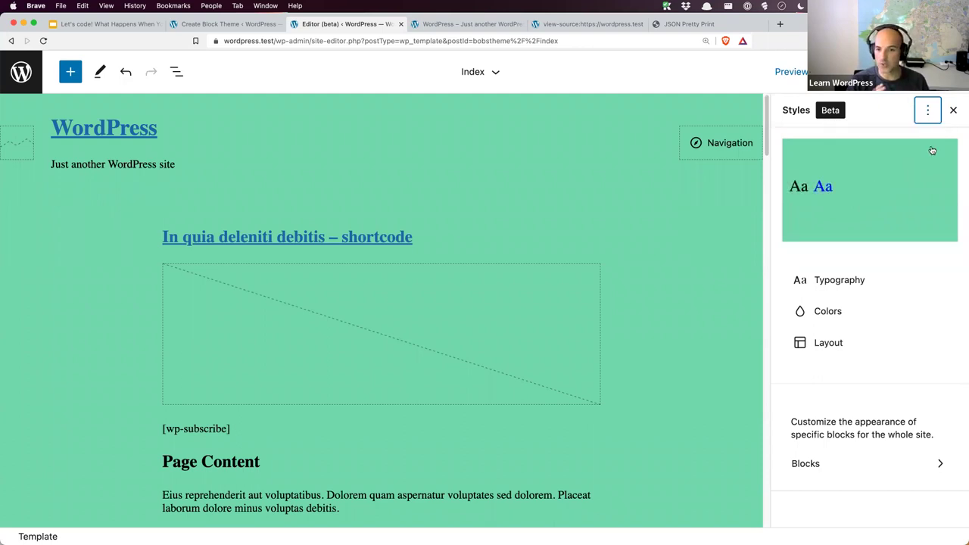
- Examine the isGlobalStylesUserThemeJSON key in the formatted global styles JSON on the JSON Pretty Print page
click(611, 25)
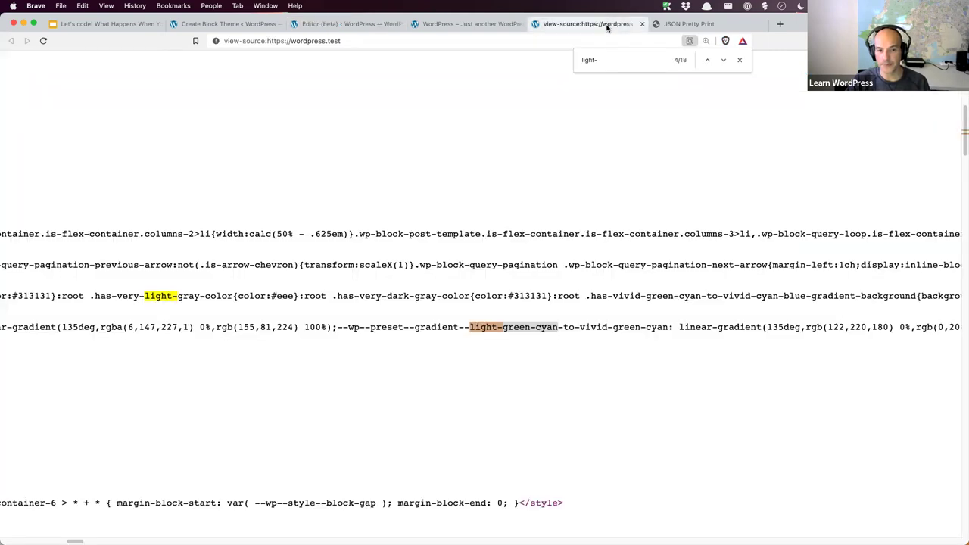
click(685, 23)
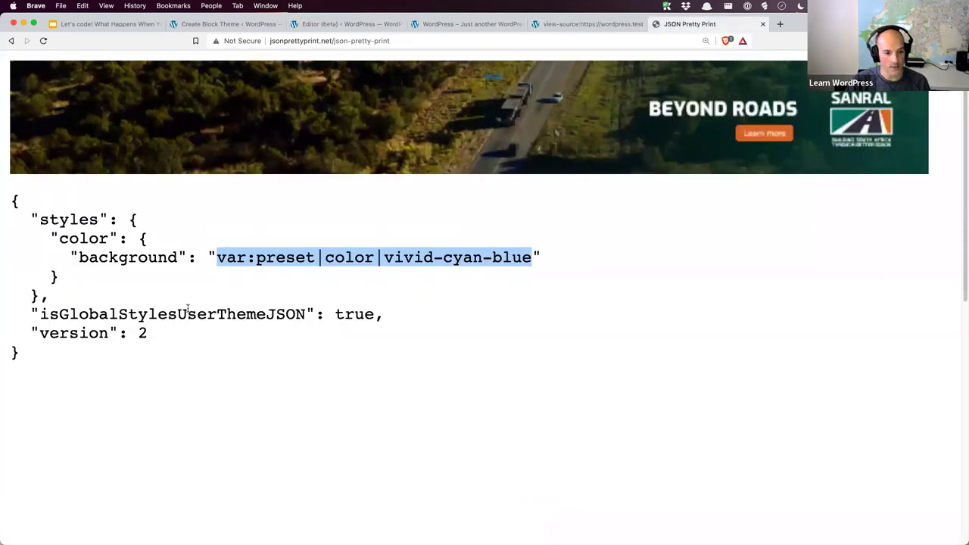
double_click(245, 316)
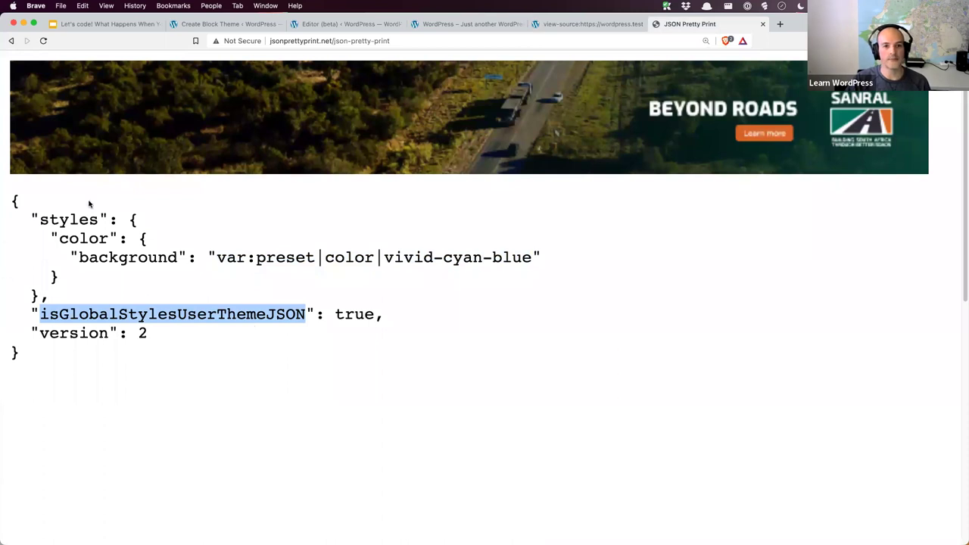
- Open the footer template part of Bobs Theme for editing in the site editor
click(337, 25)
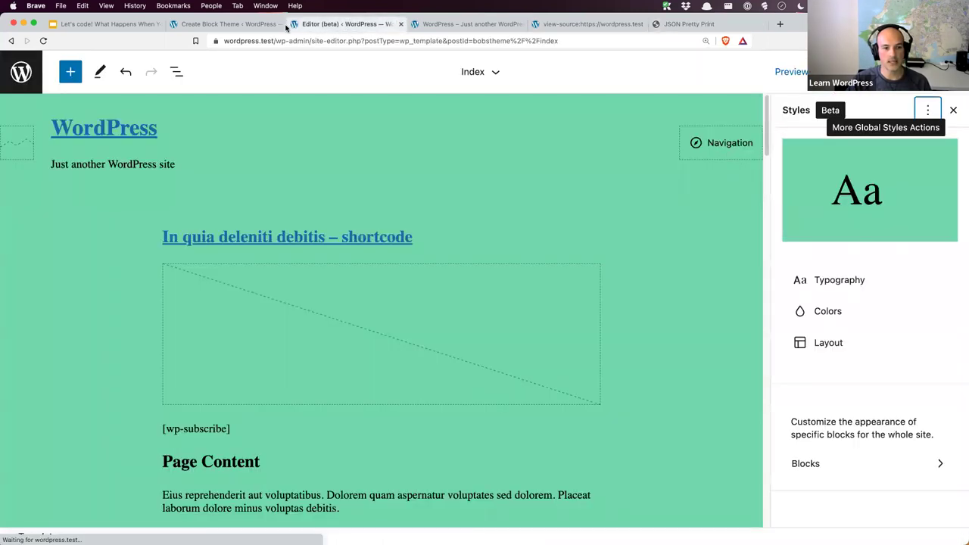
click(223, 25)
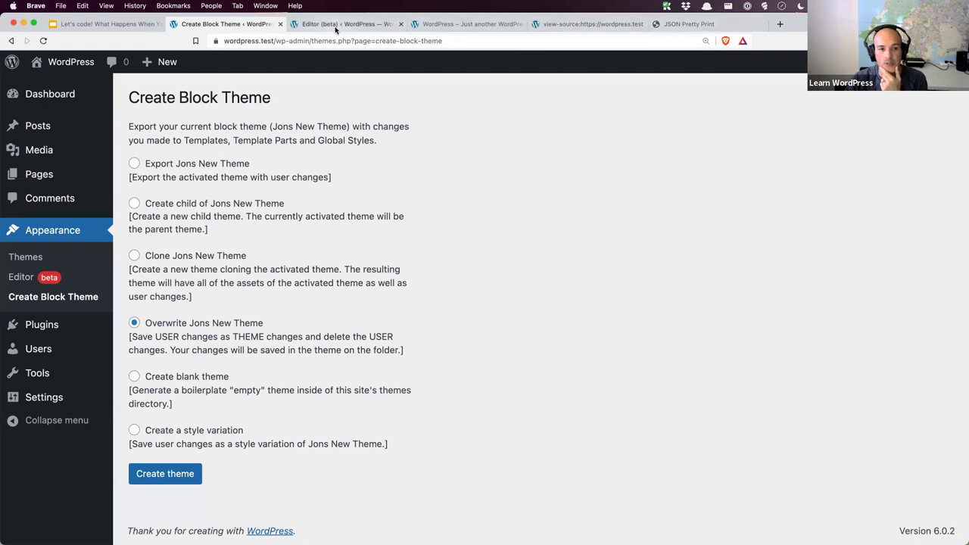
click(20, 277)
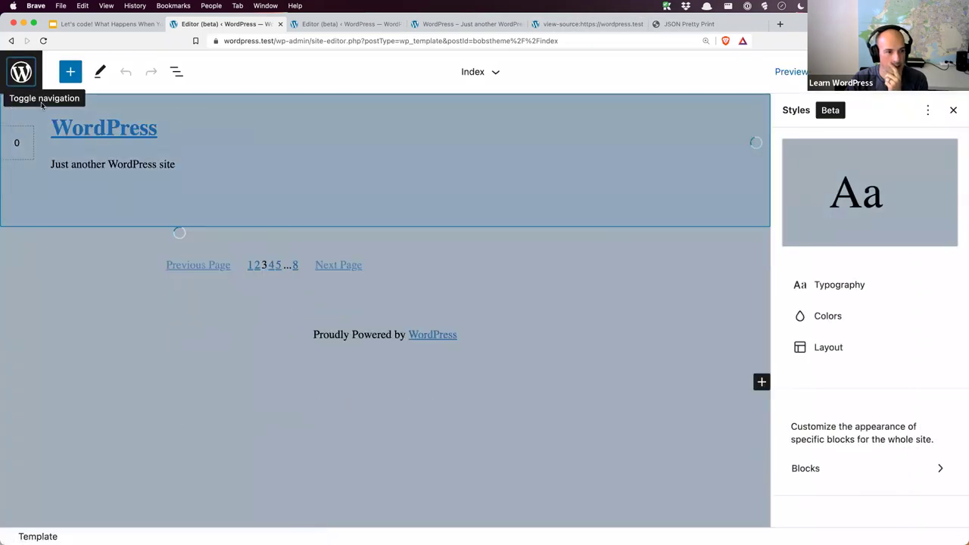
click(24, 80)
click(67, 267)
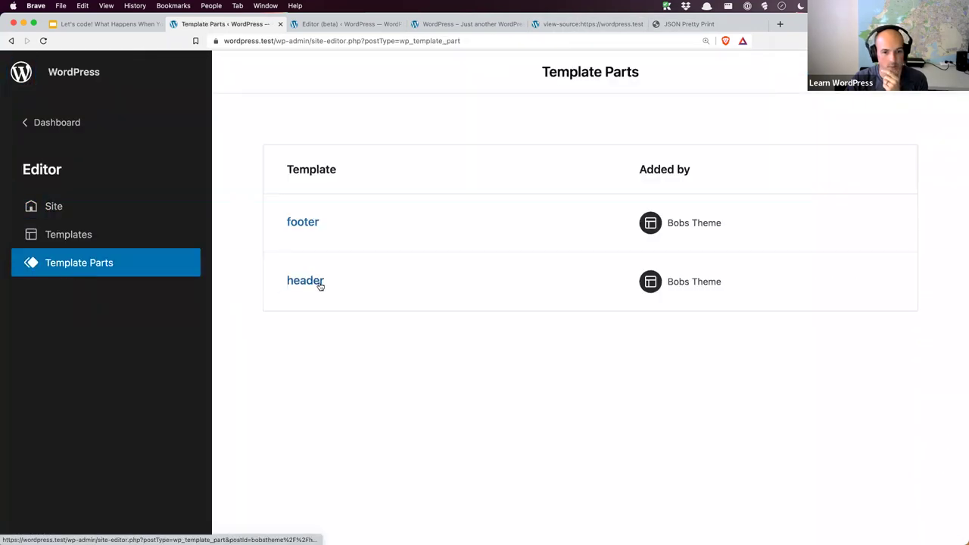
click(306, 226)
- Replace the linked word WordPress in the footer paragraph with "Coffee" and save the template part
click(461, 194)
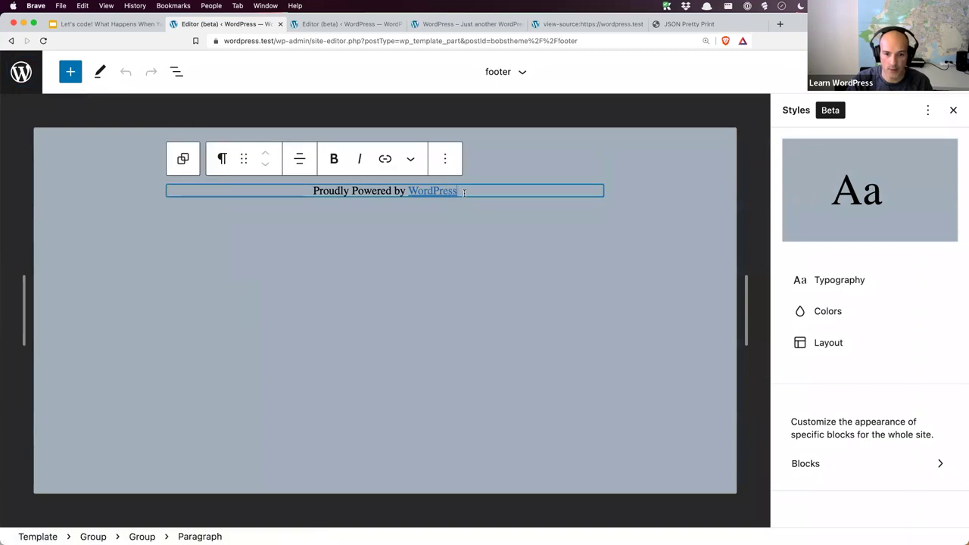
click(409, 191)
double_click(409, 191)
text(Coffee)
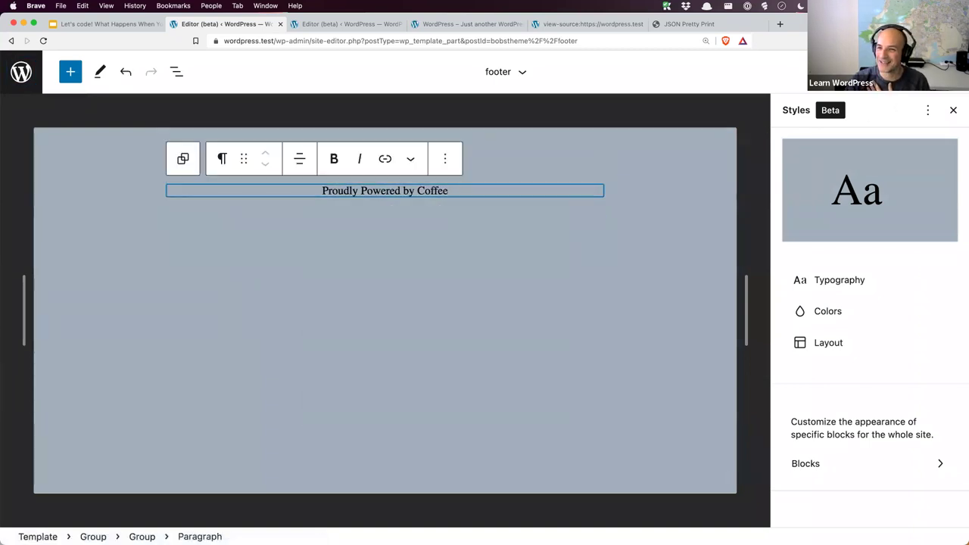
click(791, 71)
click(792, 71)
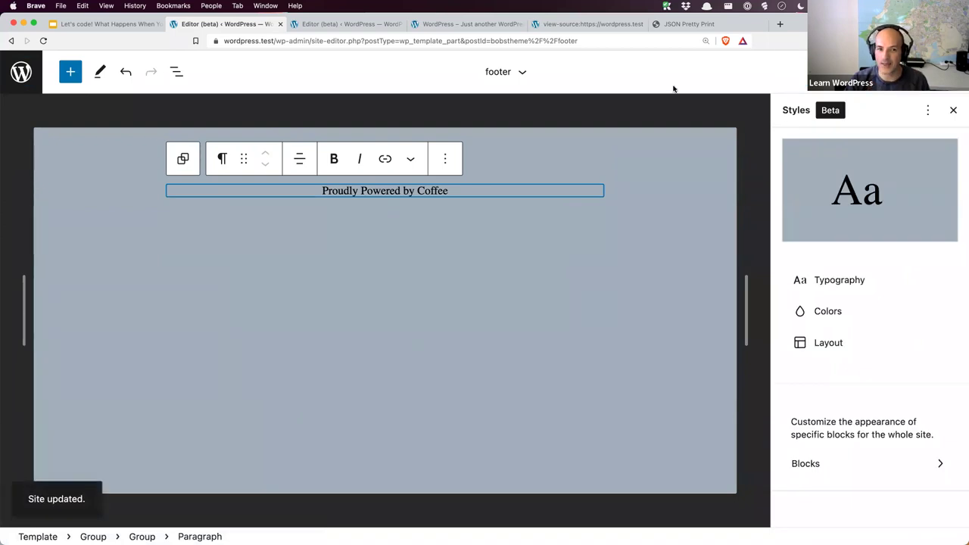
- Leave the index template editor in the other browser tab without saving and open the wp_posts table in SQL Buddy
click(454, 25)
click(350, 25)
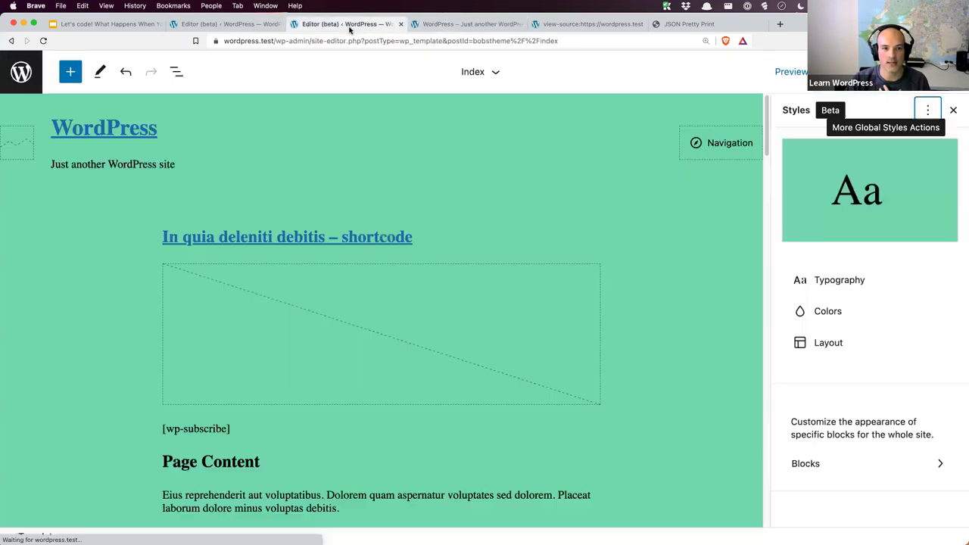
click(193, 25)
click(349, 24)
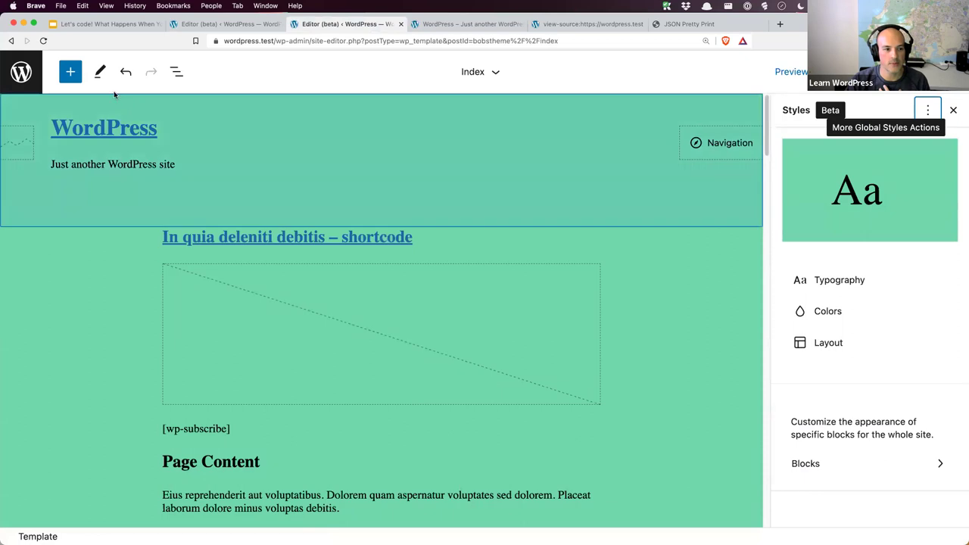
click(21, 71)
click(57, 122)
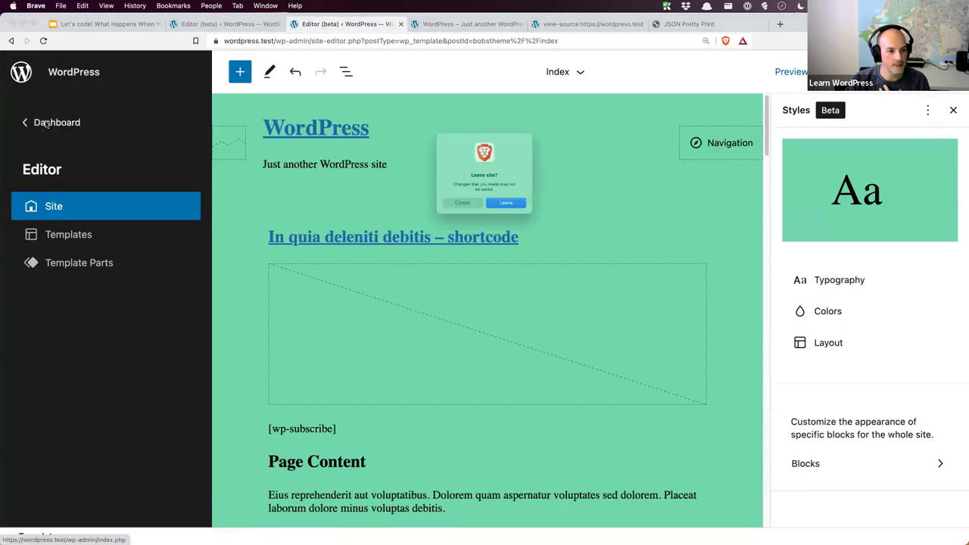
click(512, 212)
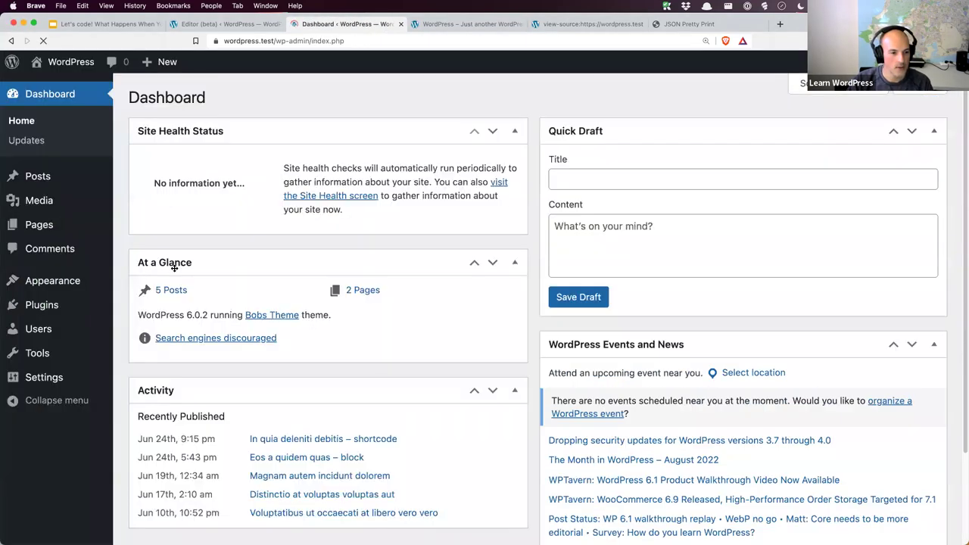
mouse_move(59, 353)
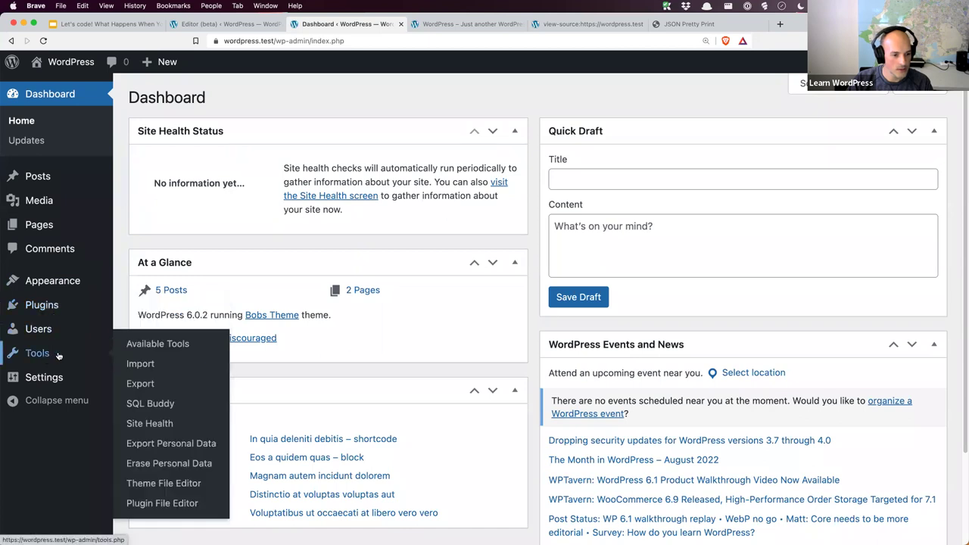
click(155, 403)
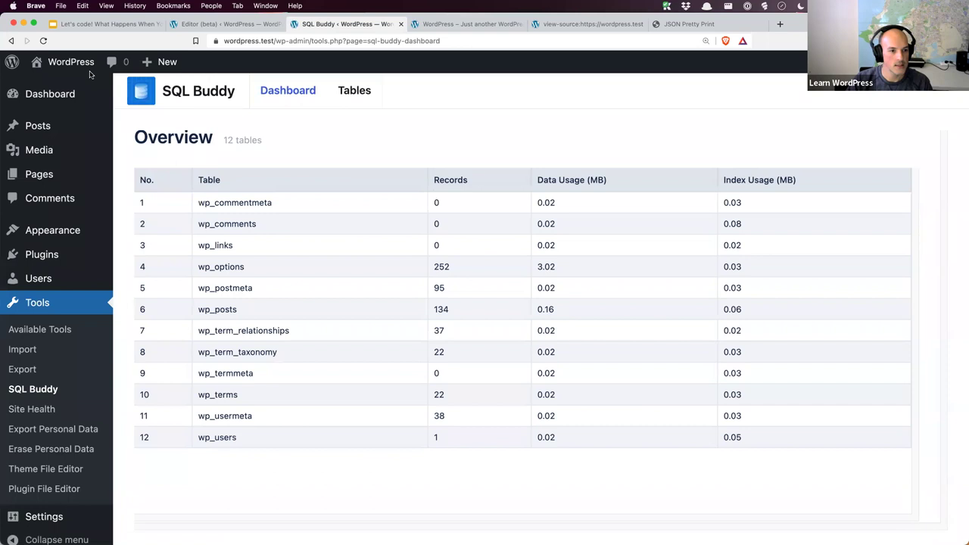
click(227, 308)
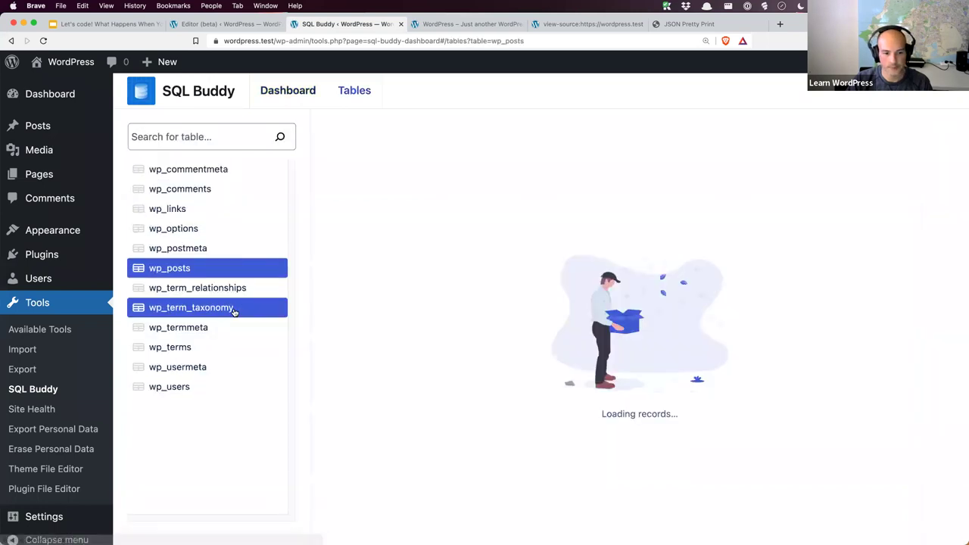
- Go to the last page of wp_posts records and examine the post_name and post_type of the newest rows
drag(480, 508, 917, 517)
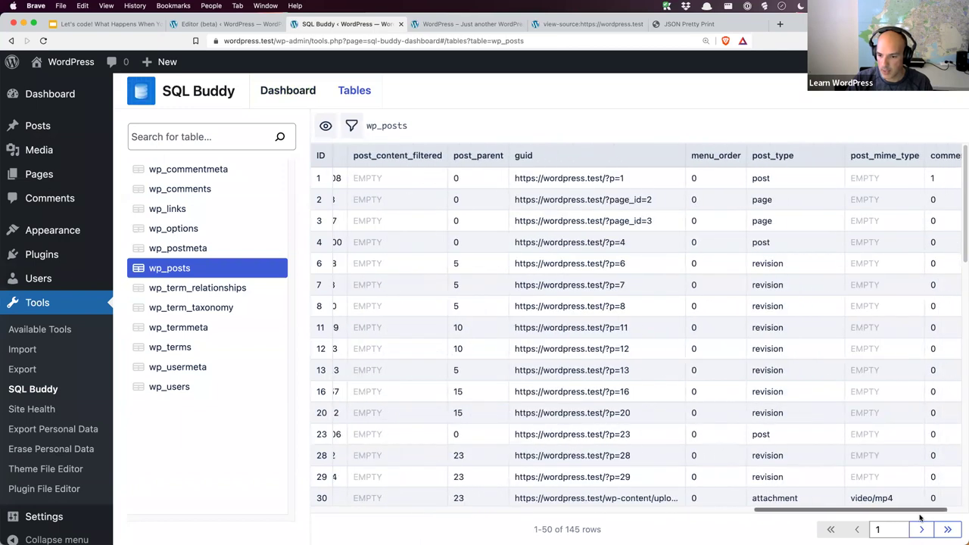
click(947, 529)
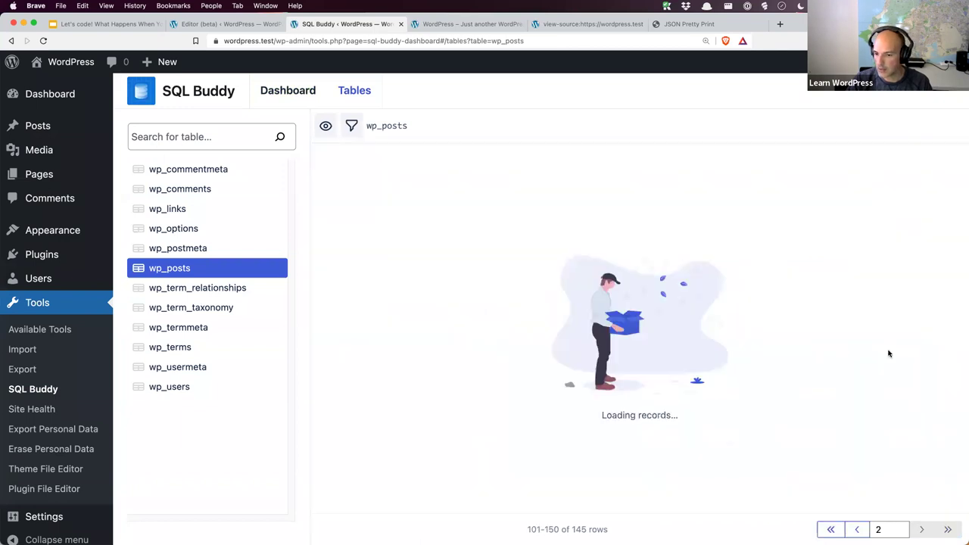
scroll(878, 350, down, 10)
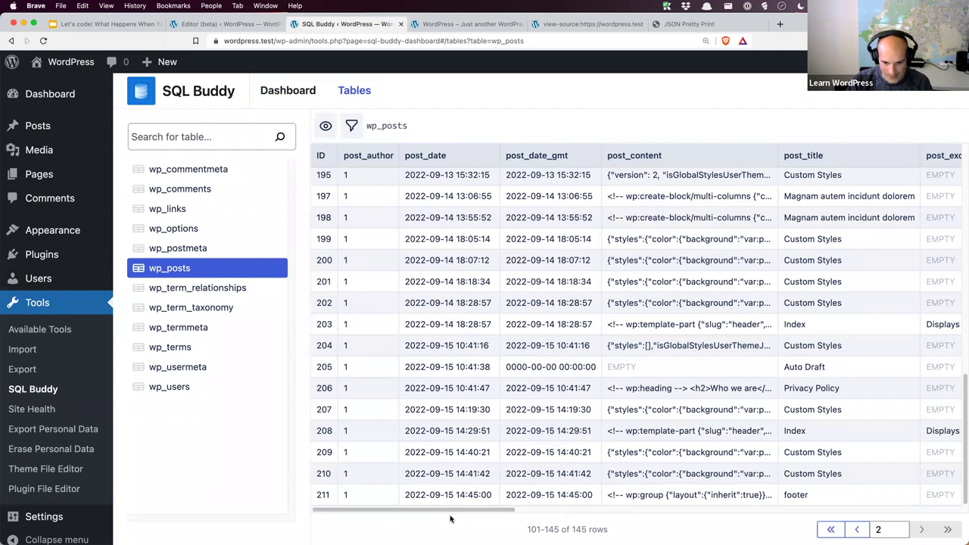
scroll(626, 506, right, 5)
scroll(626, 506, right, 10)
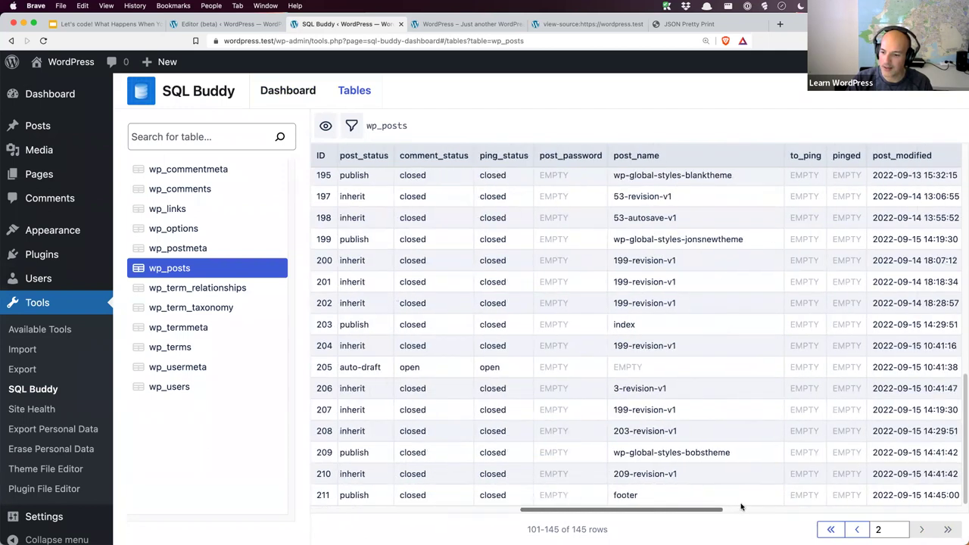
scroll(884, 508, right, 2)
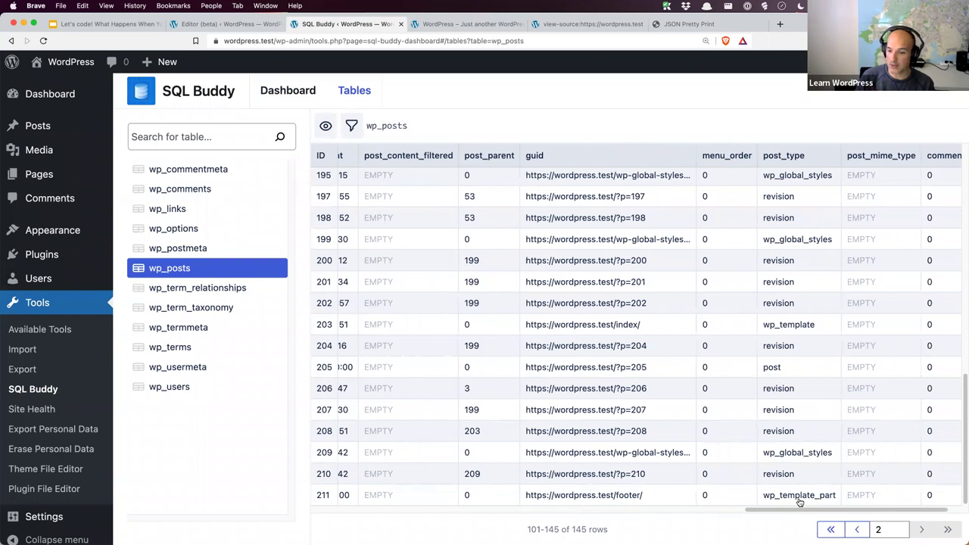
- Examine the post_type and full post_content of the Bobs Theme global styles record, then close it without saving
click(816, 452)
scroll(833, 429, down, 5)
click(842, 379)
double_click(839, 380)
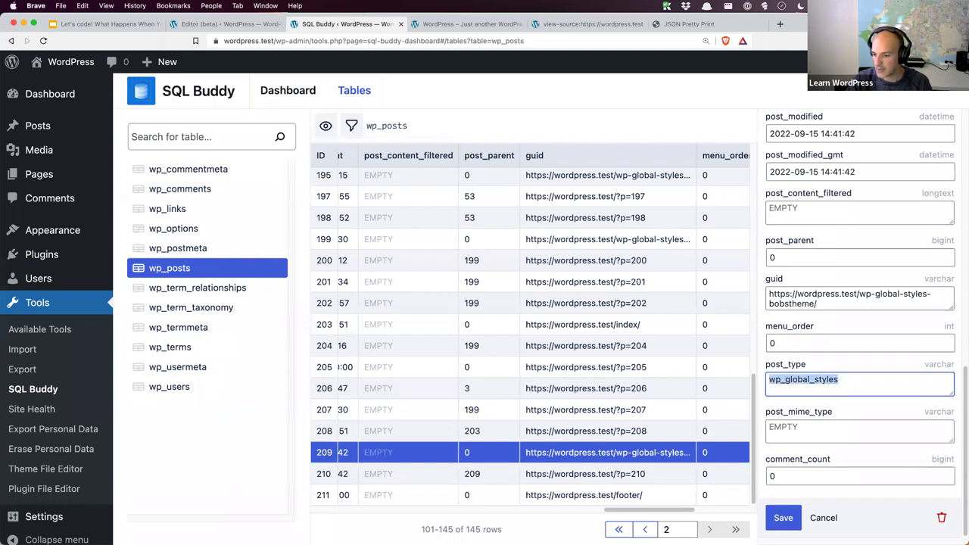
scroll(886, 374, up, 10)
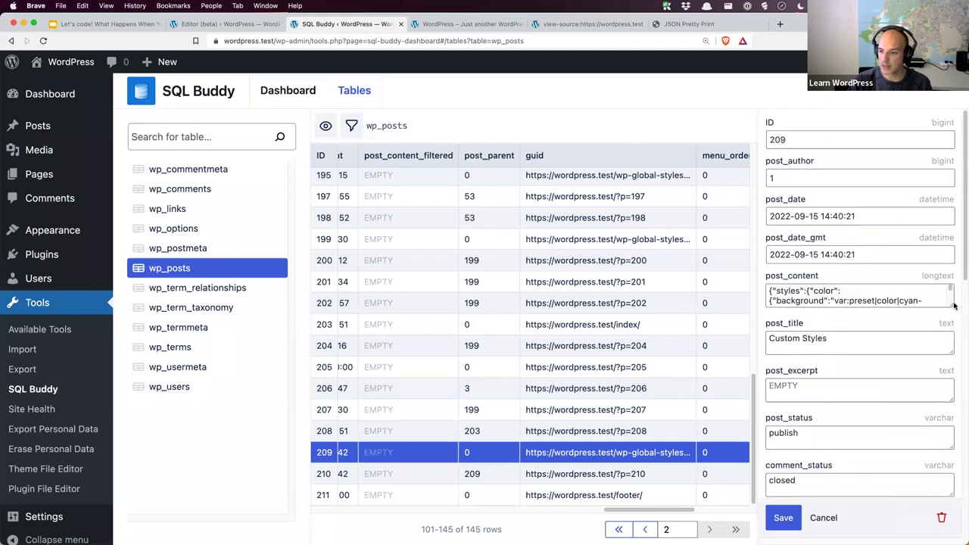
drag(951, 305, 945, 351)
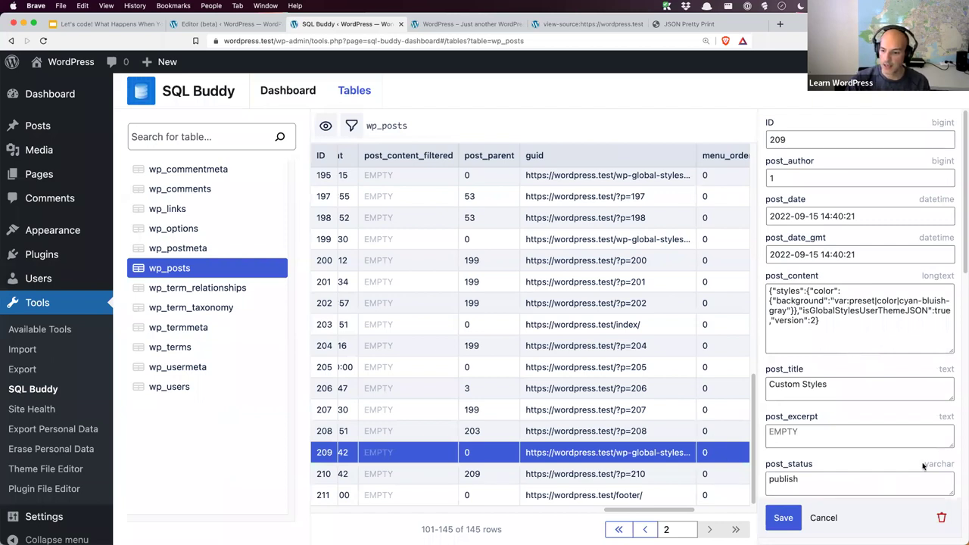
click(824, 517)
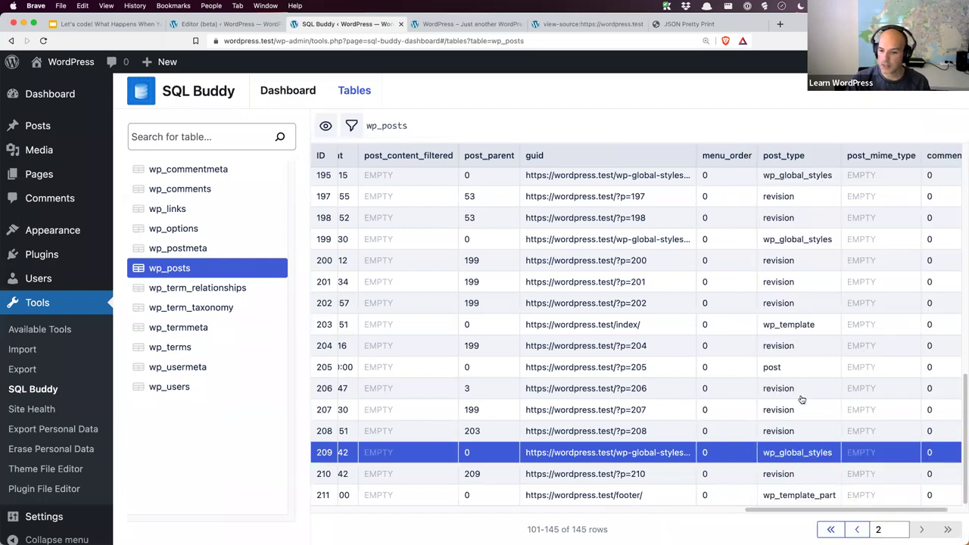
- Examine the post_type and enlarged post_content of the index template record in wp_posts
click(801, 331)
scroll(844, 333, down, 10)
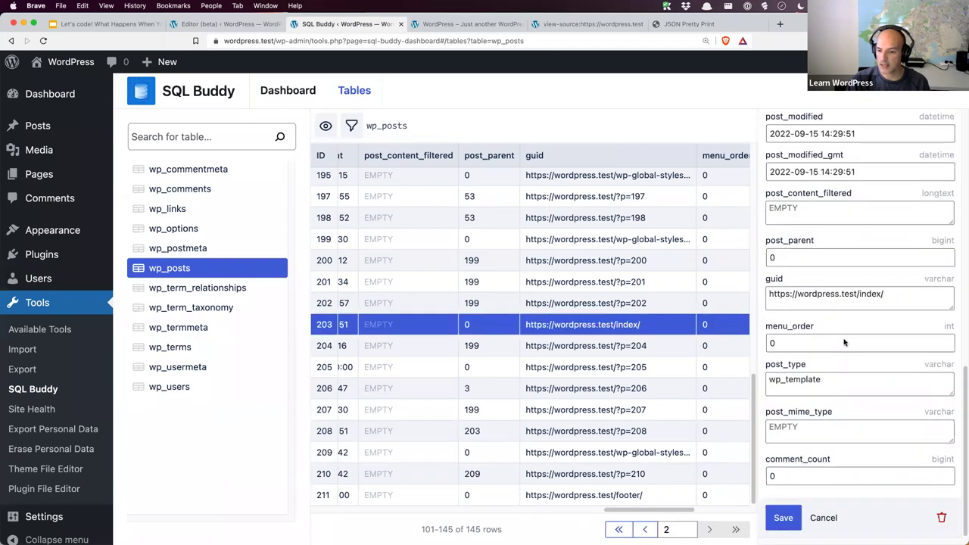
double_click(818, 380)
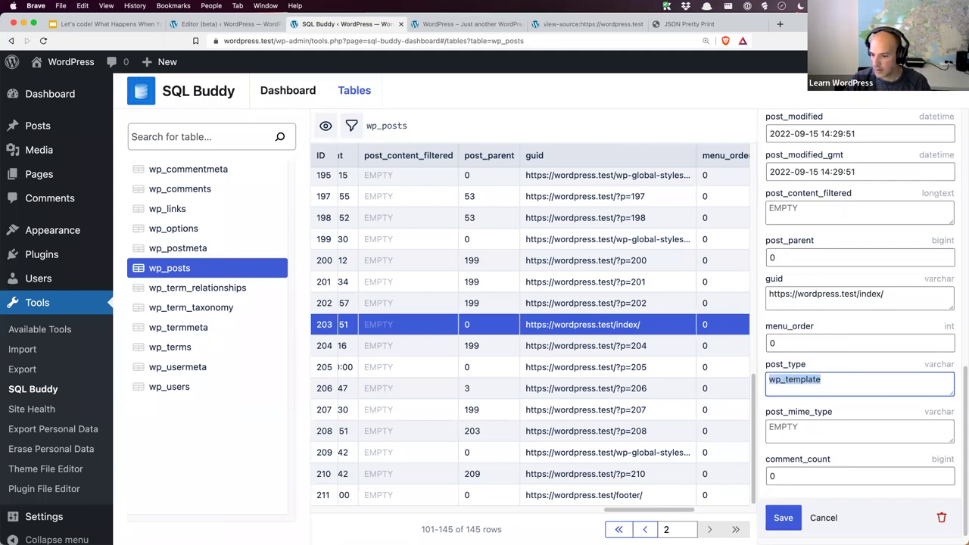
scroll(846, 334, up, 5)
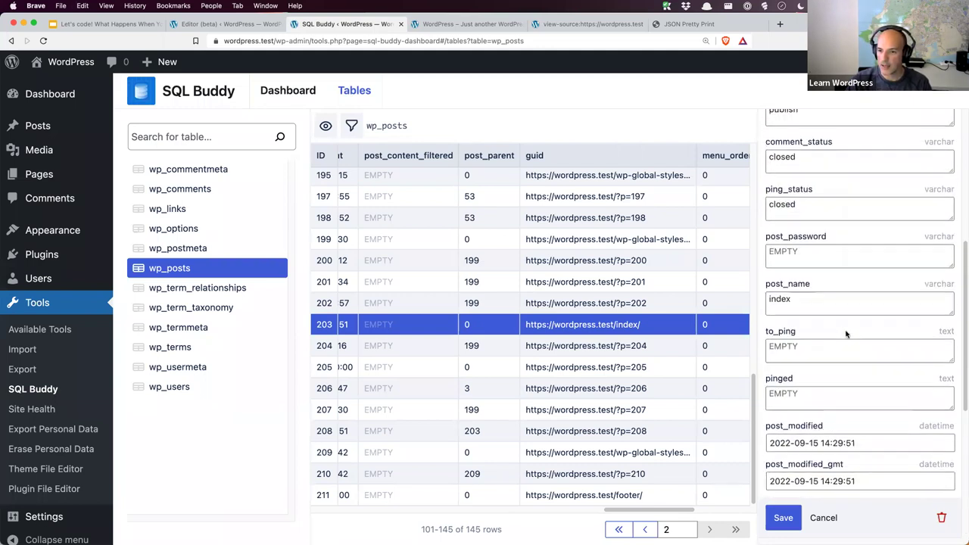
scroll(846, 334, up, 4)
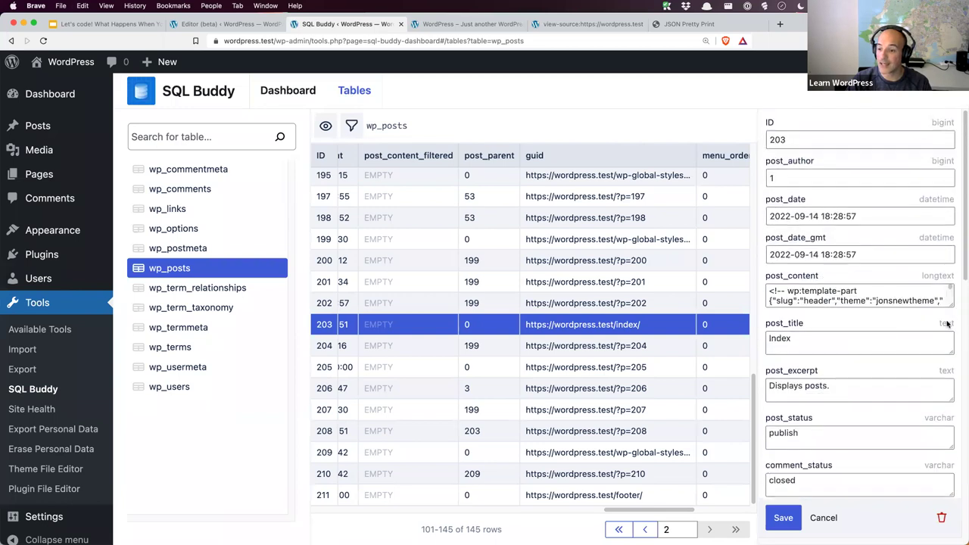
drag(951, 310, 936, 510)
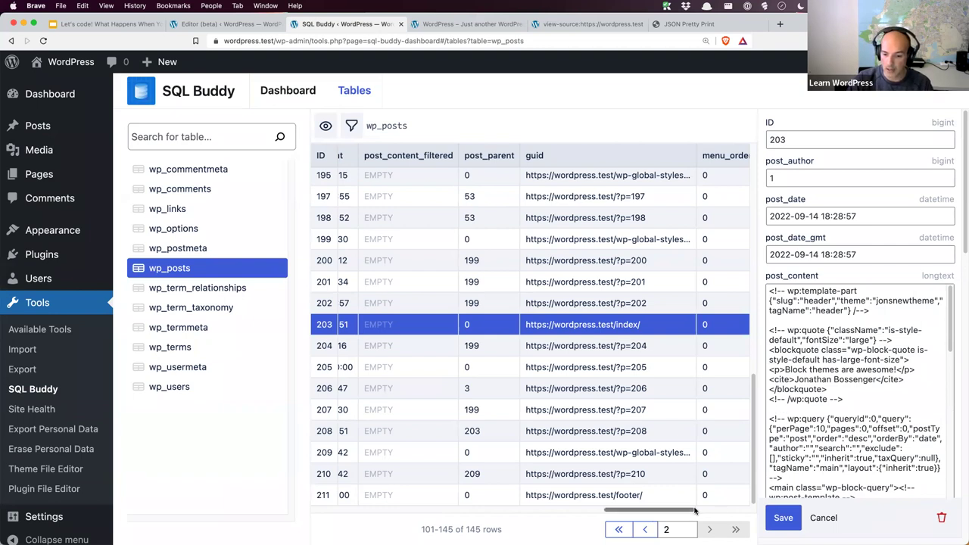
- Examine the post_type and post_content of the footer template part record in wp_posts
drag(687, 512, 736, 512)
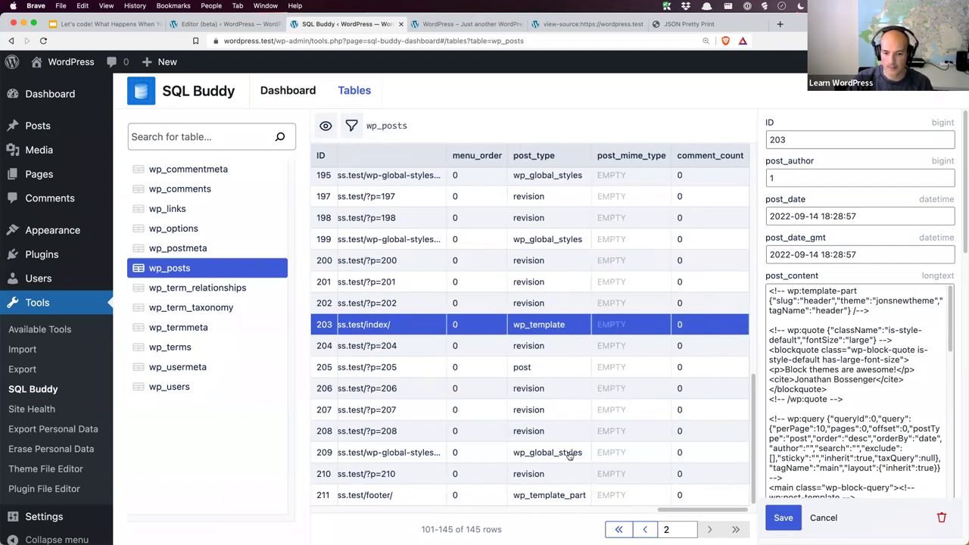
click(556, 494)
scroll(854, 390, down, 10)
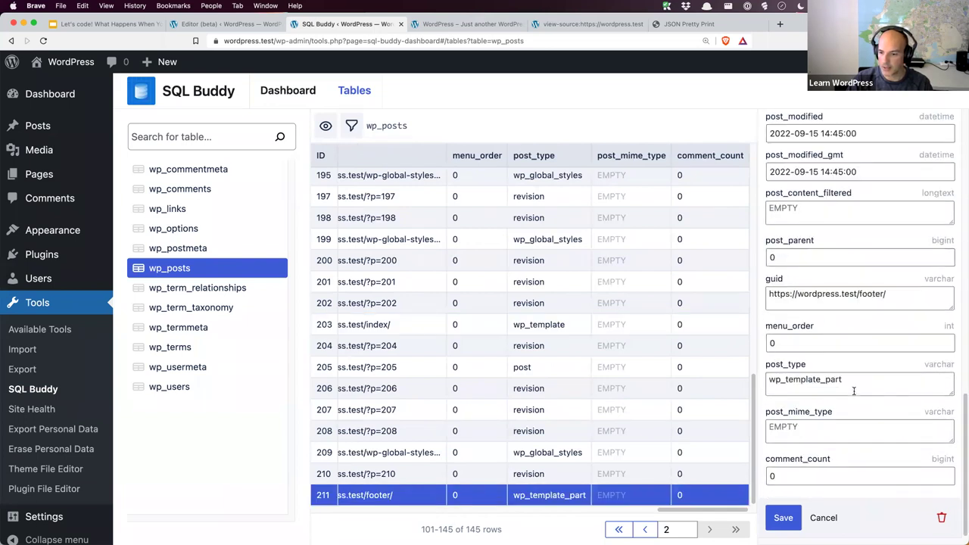
drag(845, 389, 769, 383)
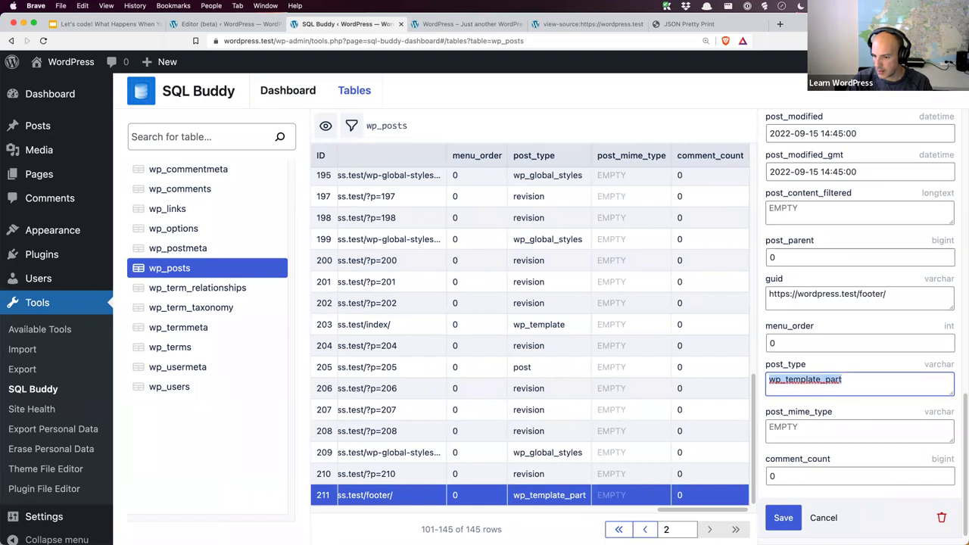
scroll(854, 336, up, 10)
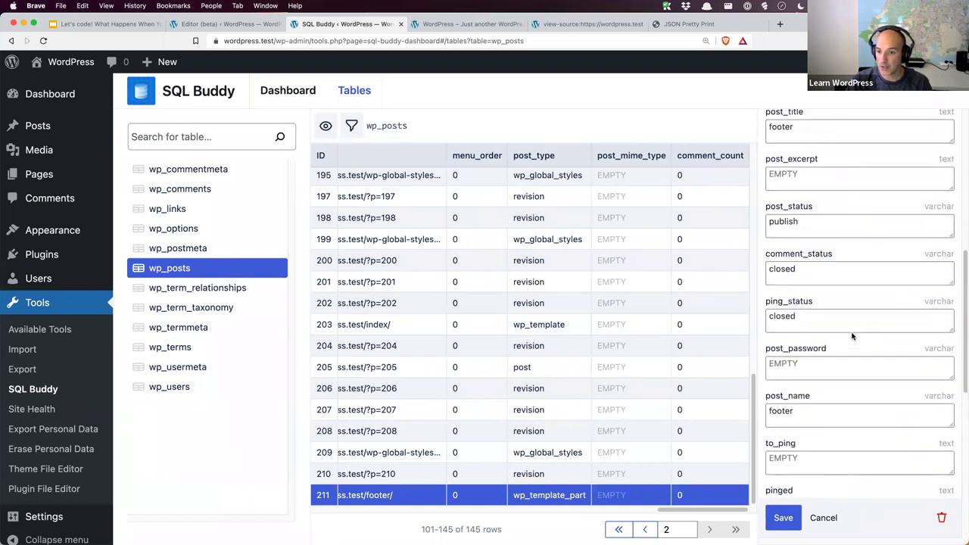
click(866, 324)
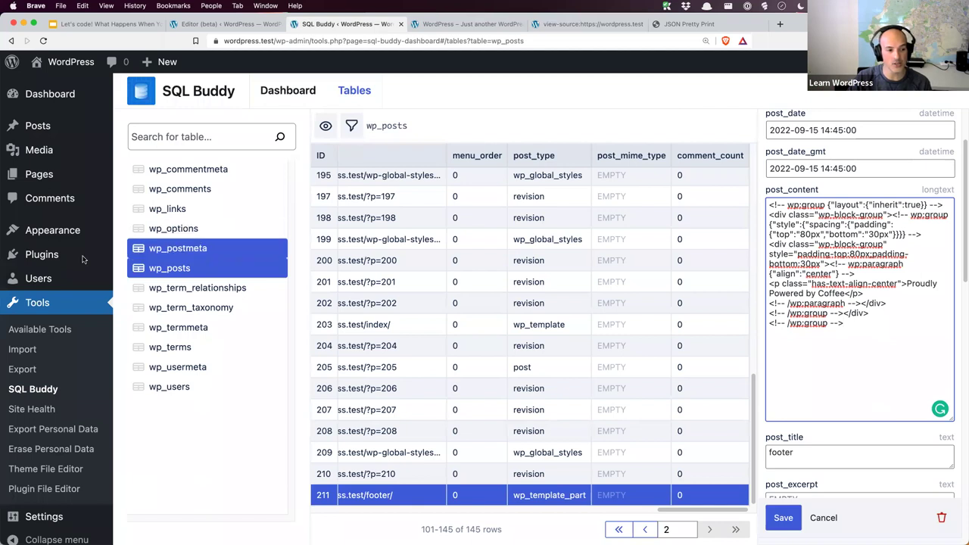
- Open the Create Block Theme page for Bobs Theme
mouse_move(58, 237)
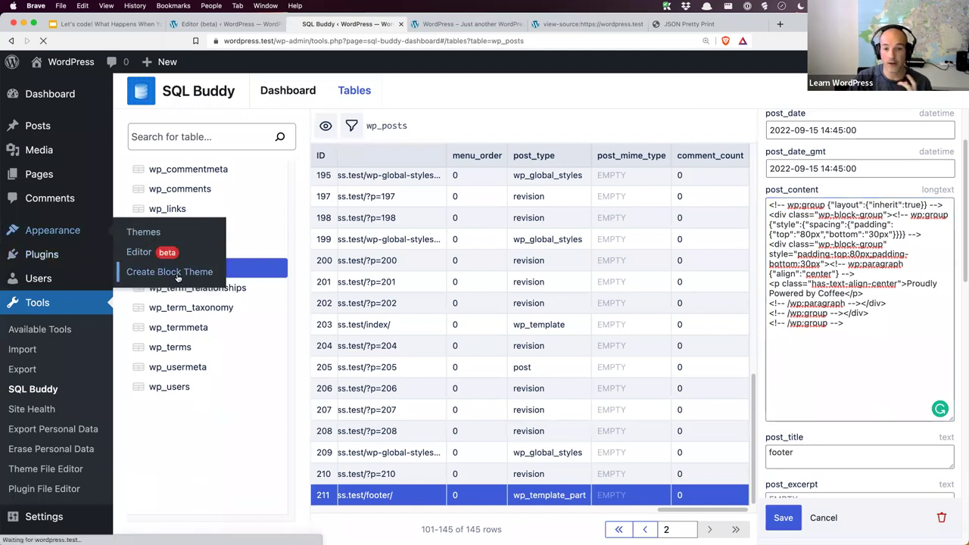
click(152, 271)
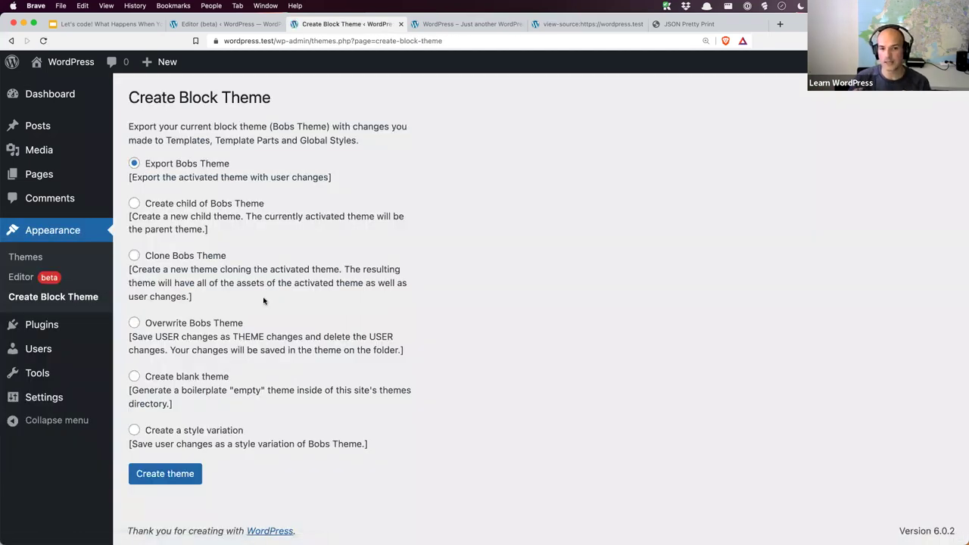